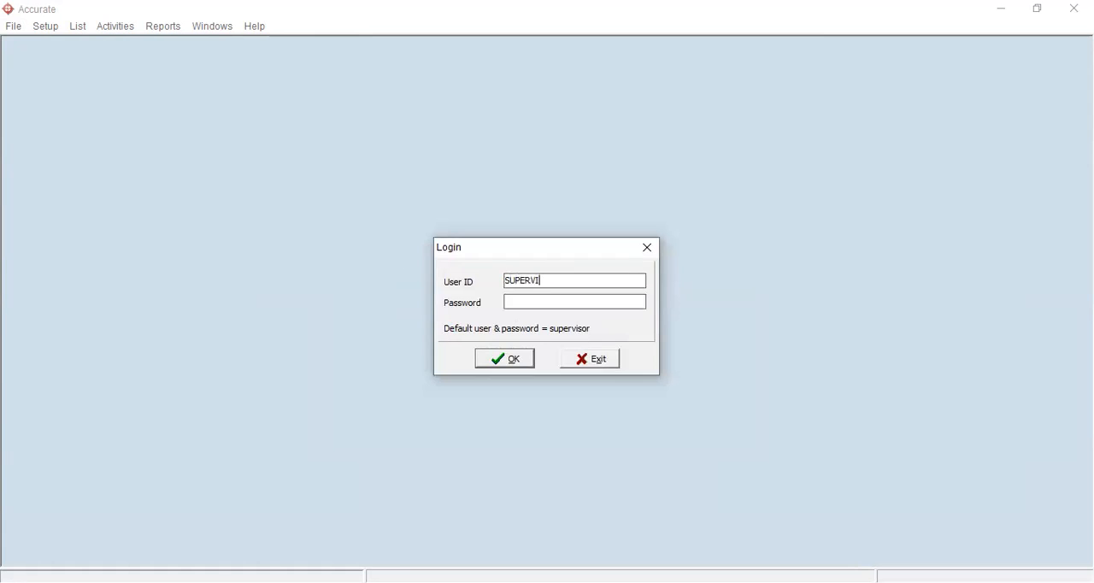
- Log in to the company database with the user ID and the account password
click(533, 301)
text(supervisor)
click(523, 362)
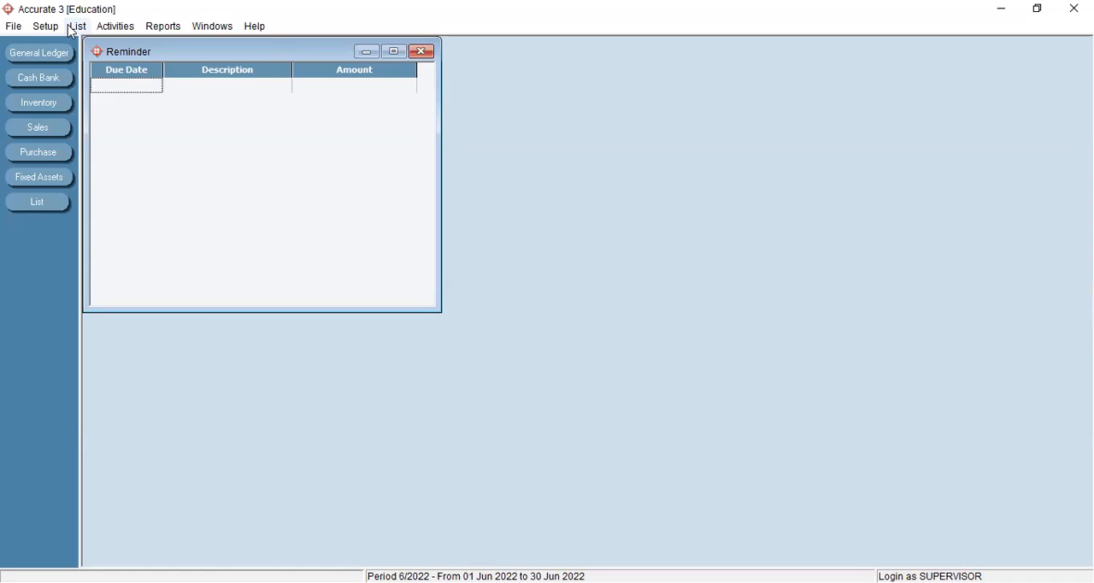
- Open the company information form and enter CESILIA ARUM TRADING INC as the company name
click(40, 33)
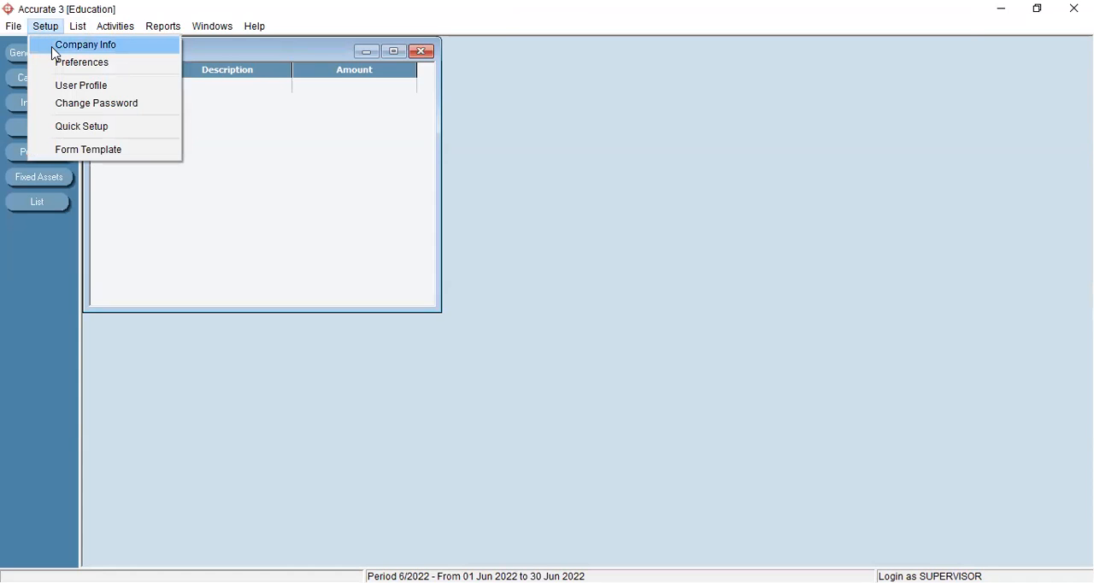
click(55, 48)
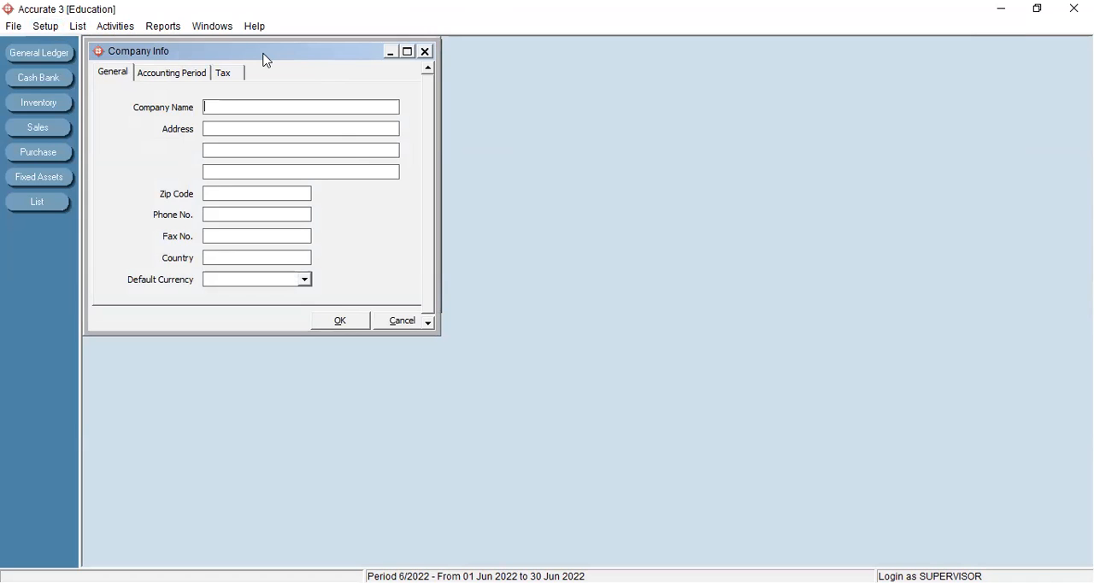
text(CESILIA ARUM TRAD)
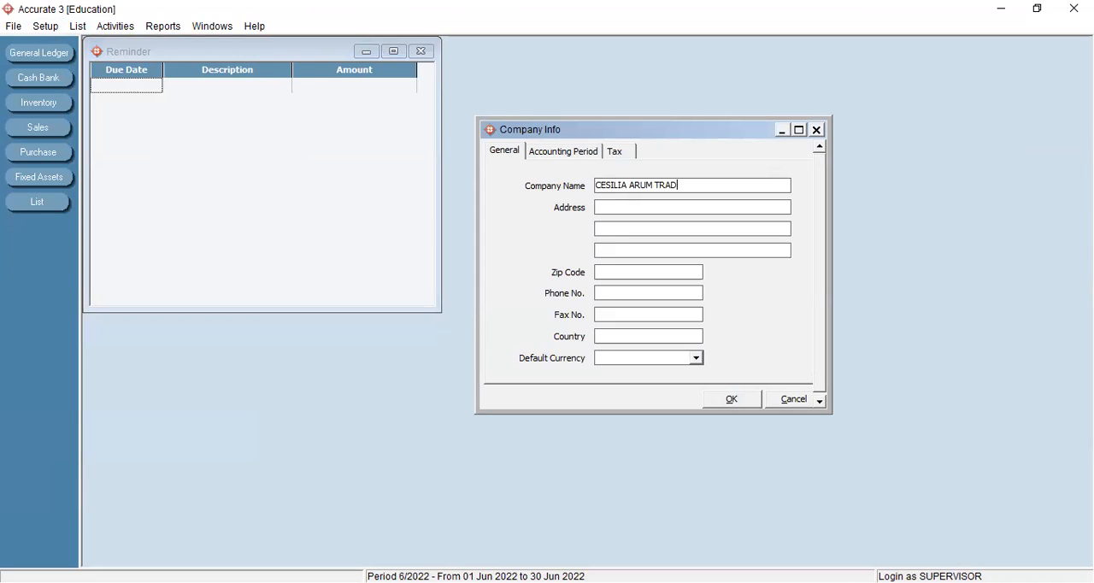
text(ING INC)
- Enter the company's street and building number on the first address line
click(675, 208)
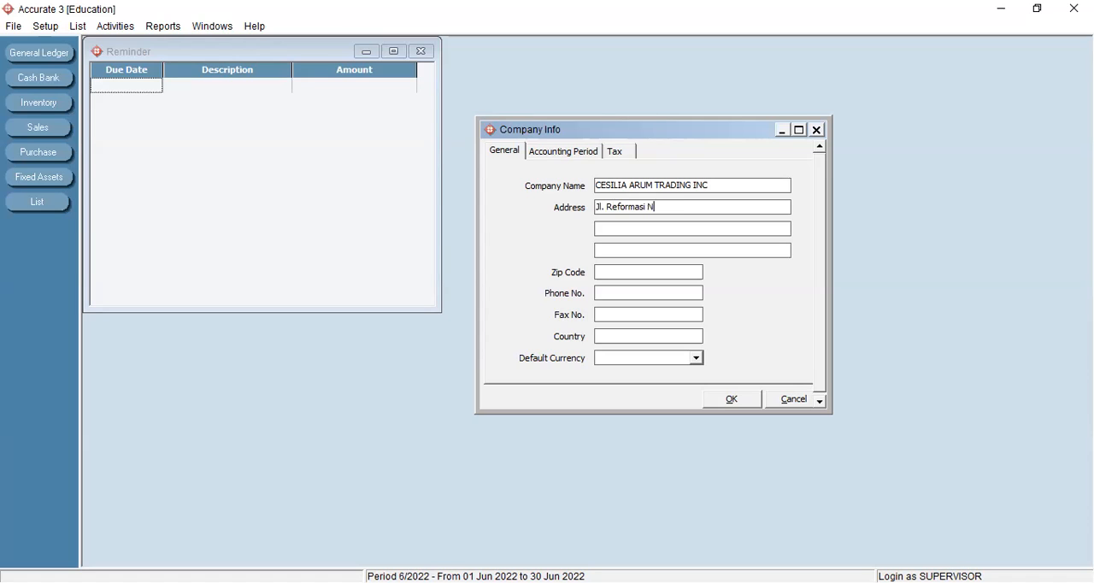
- Complete the company's address with the district, city and zip code
click(644, 231)
click(627, 249)
text(Jakarta)
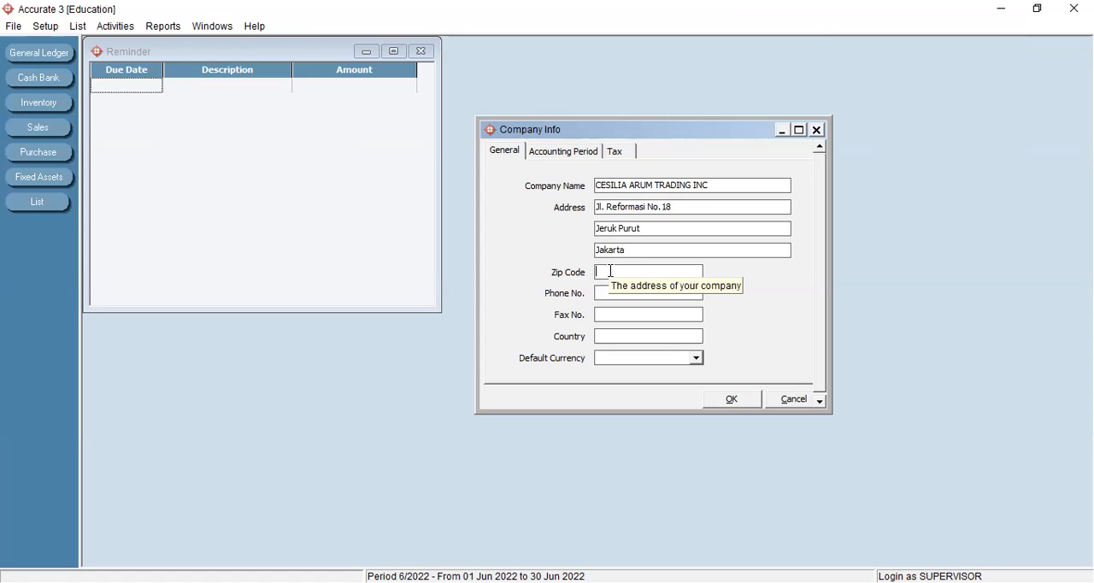
text(123456)
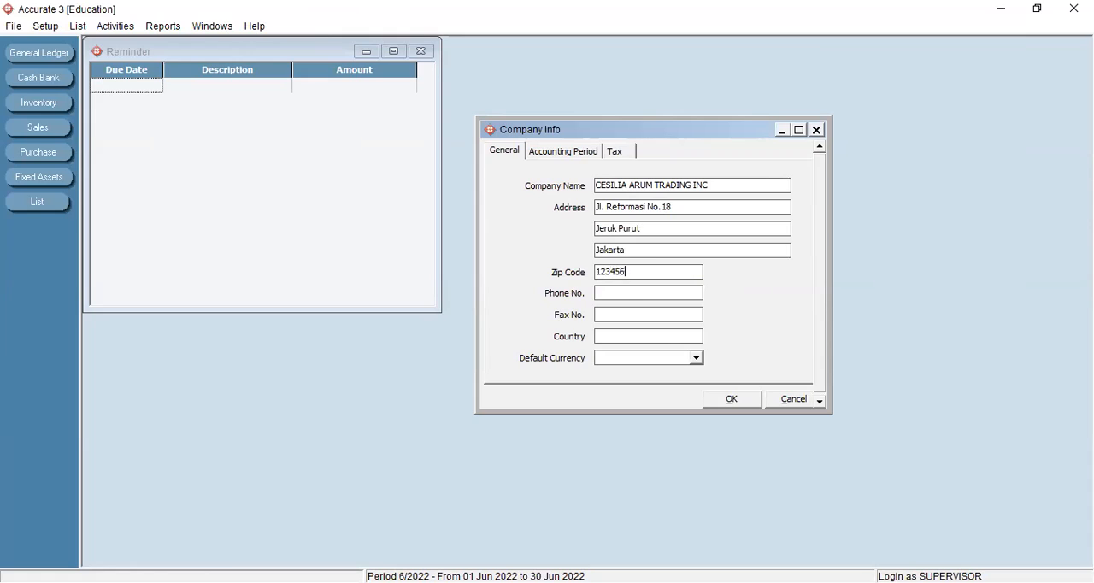
- Fill in the company's phone and fax numbers and set the country to INDONESIA
click(625, 290)
click(635, 334)
text(INDONESIA)
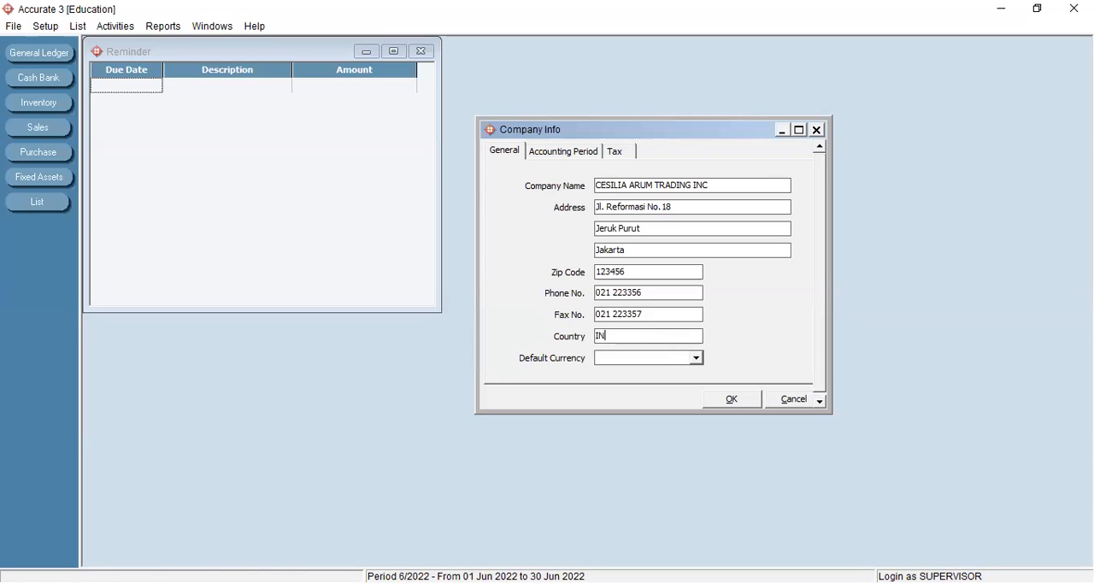
- Define a new default currency named IDR with exchange rate 1, country name INDONESIA and symbol IDR
click(696, 359)
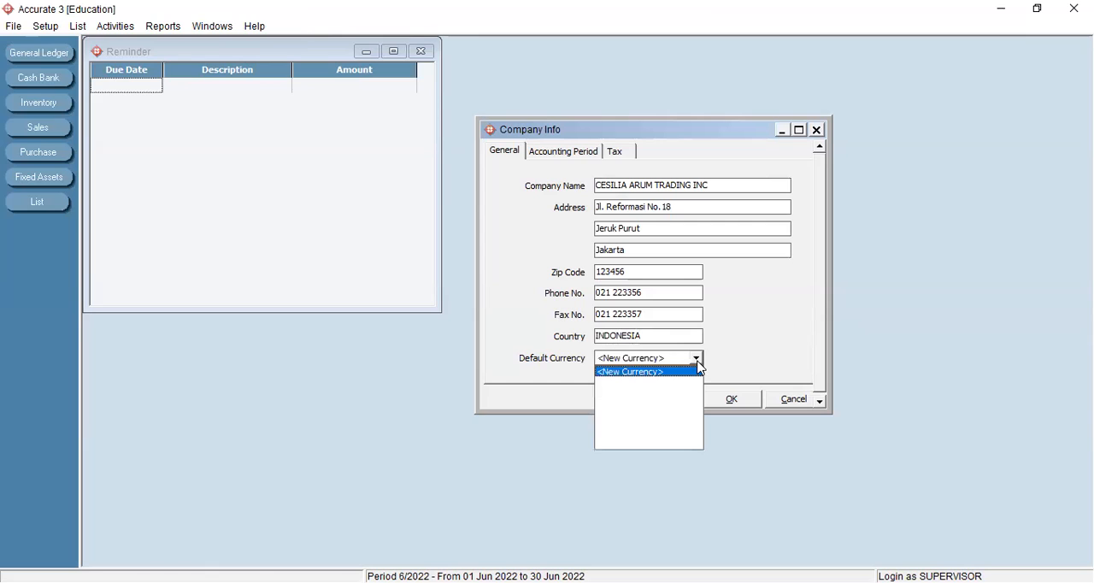
click(667, 372)
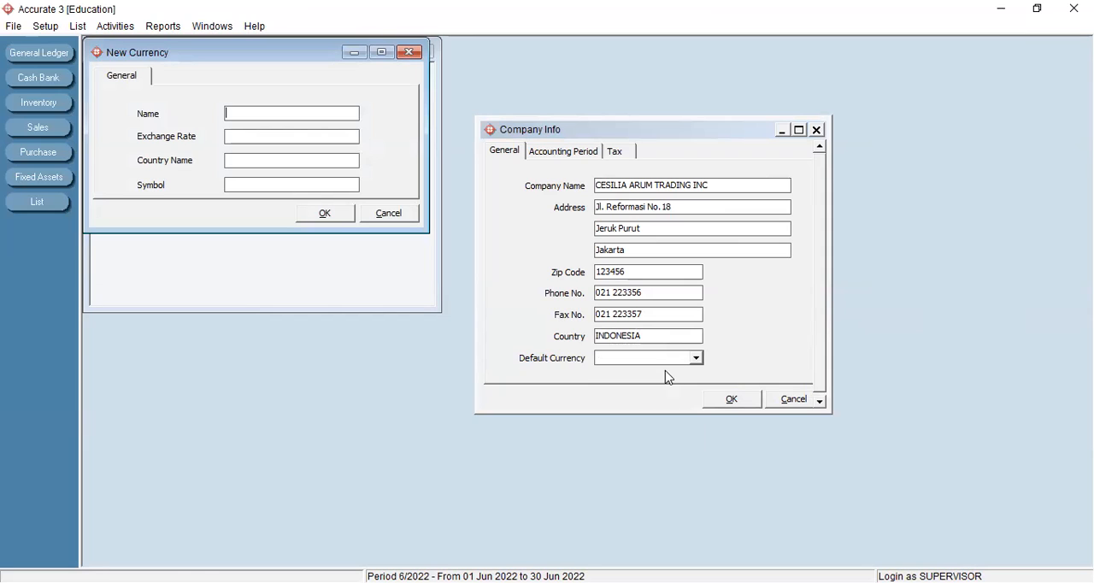
text(IDR)
click(296, 136)
text(1)
click(283, 162)
text(INDONESIA)
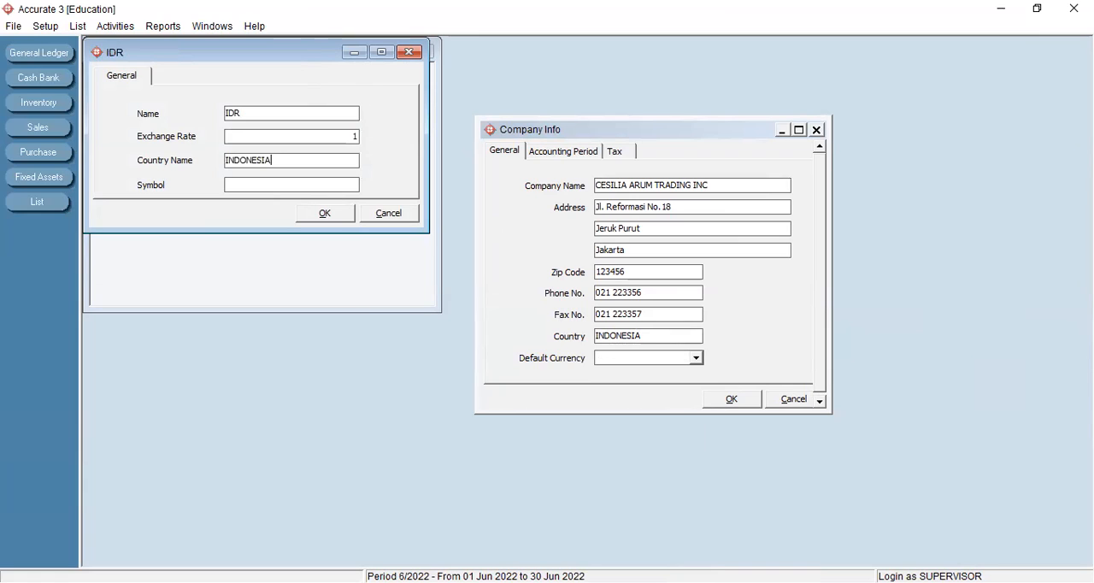
click(298, 181)
text(IDR)
- Save the new currency and agree to create its default accounts automatically
click(336, 215)
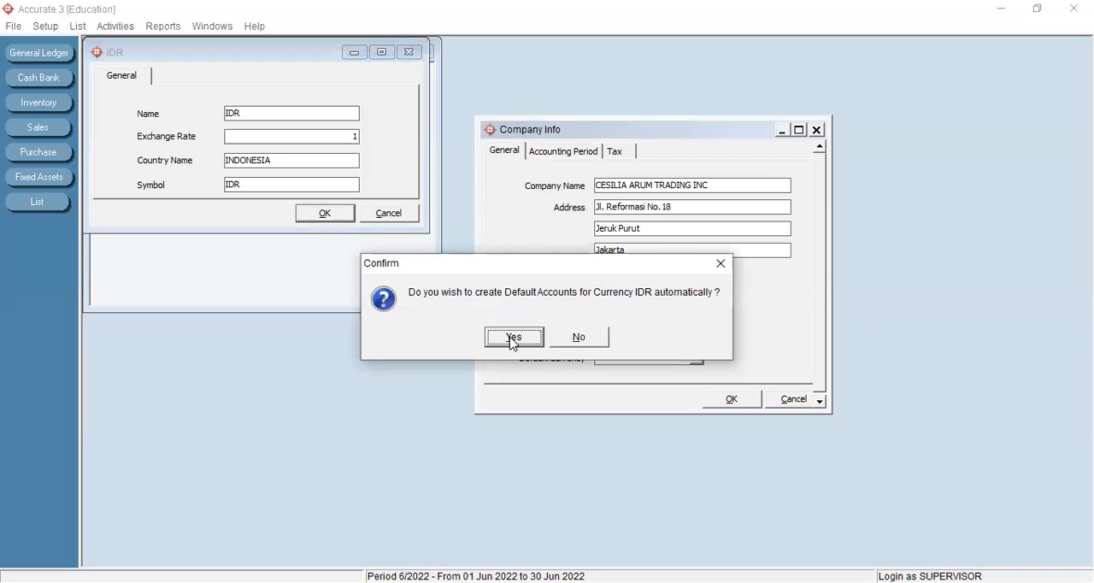
click(513, 339)
click(510, 338)
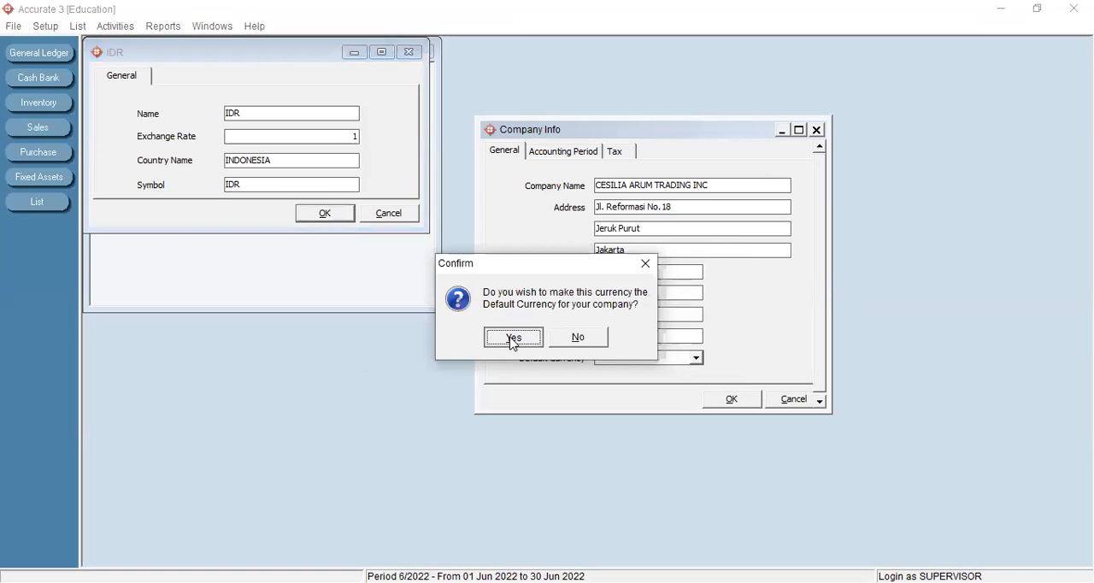
- Set the accounting start date to 31/12/2004, the fiscal year to 2004 and the default period to 12/2004
click(573, 158)
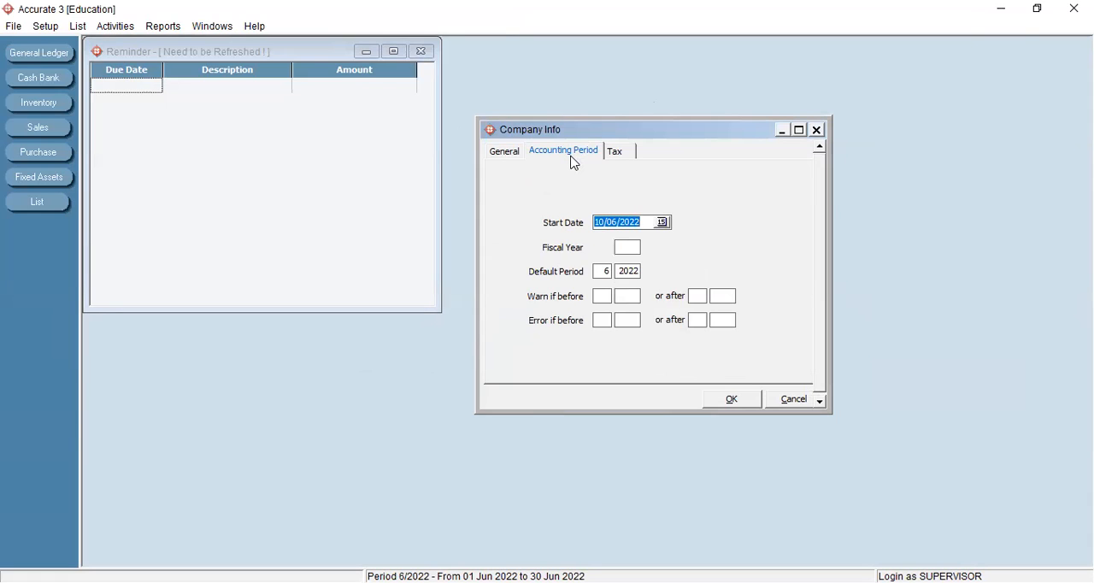
text(31/12/2004)
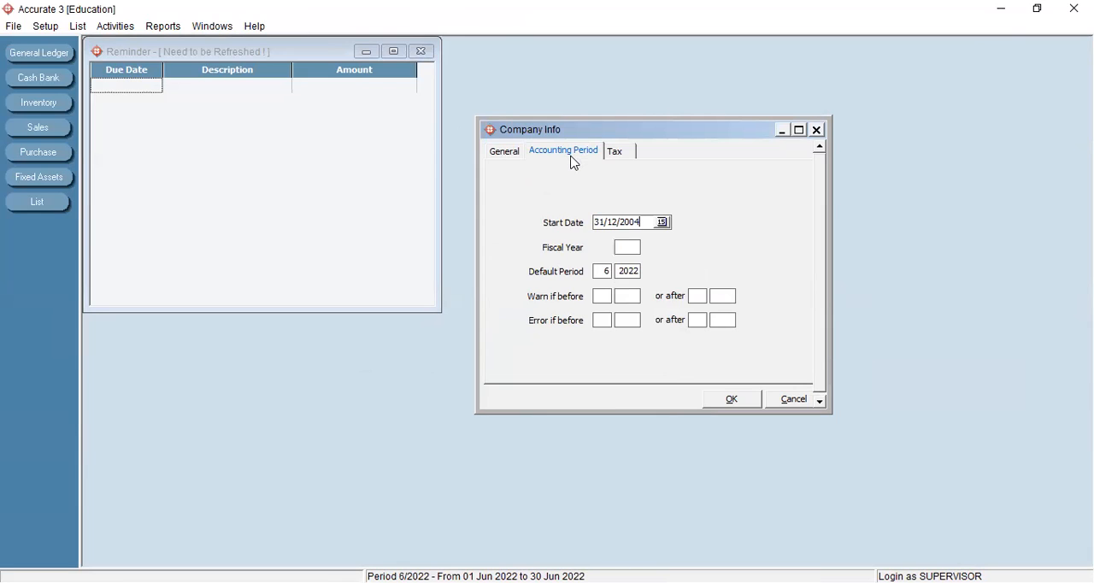
click(628, 249)
text(04)
click(608, 268)
key(BackSpace)
text(12)
key(Tab)
text(04)
- Set the accounting period's "Error if before" limit to month 12 of 2004
click(604, 324)
text(1204)
key(Tab)
click(590, 353)
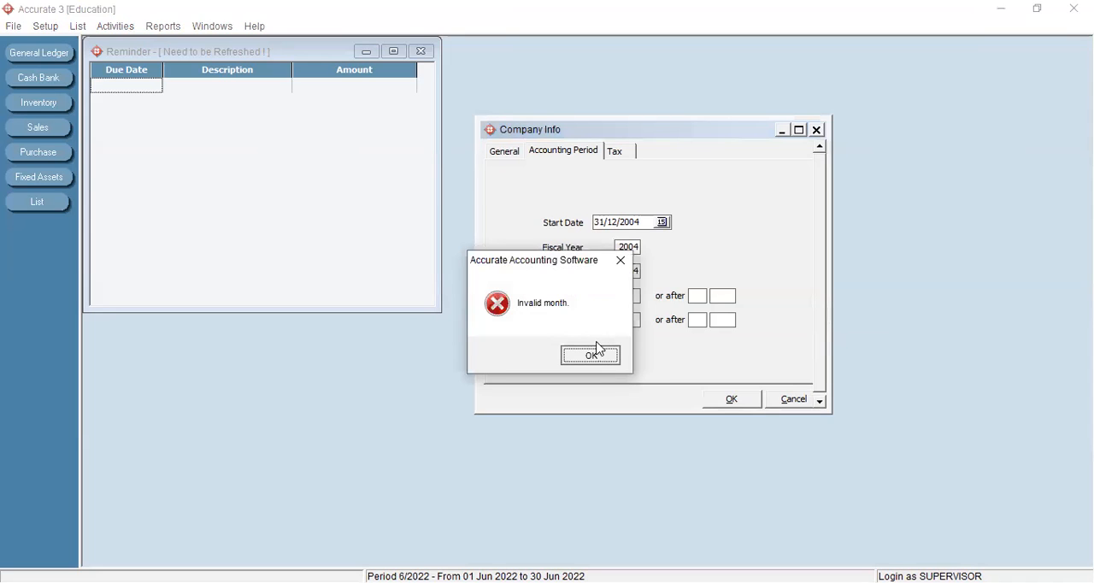
text(12)
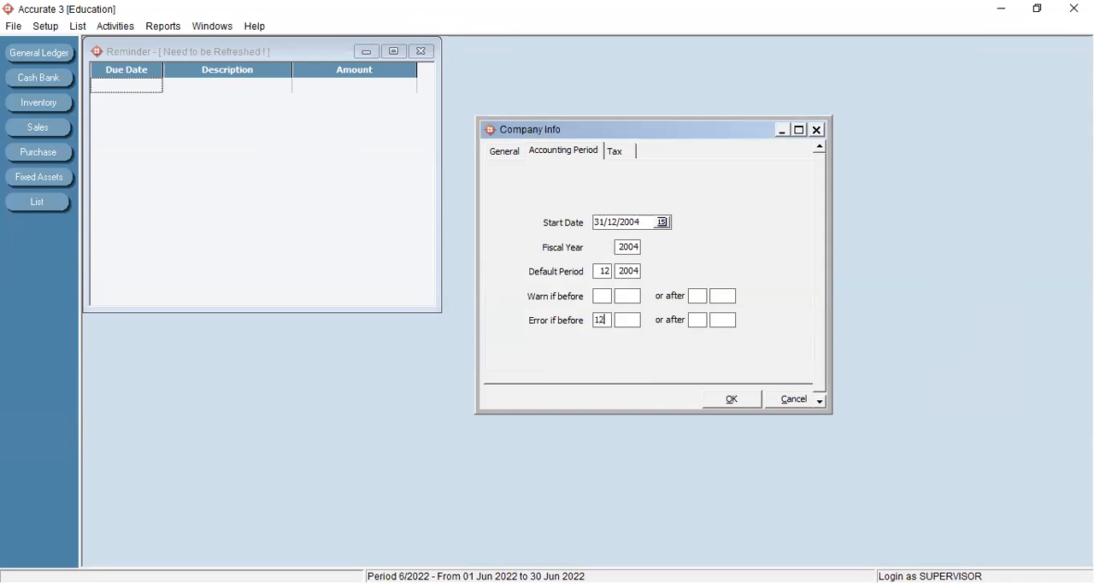
click(628, 321)
text(24)
key(BackSpace)
key(BackSpace)
text(04)
- Set the "or after" limit of the error range to month 1 of 2005
click(697, 320)
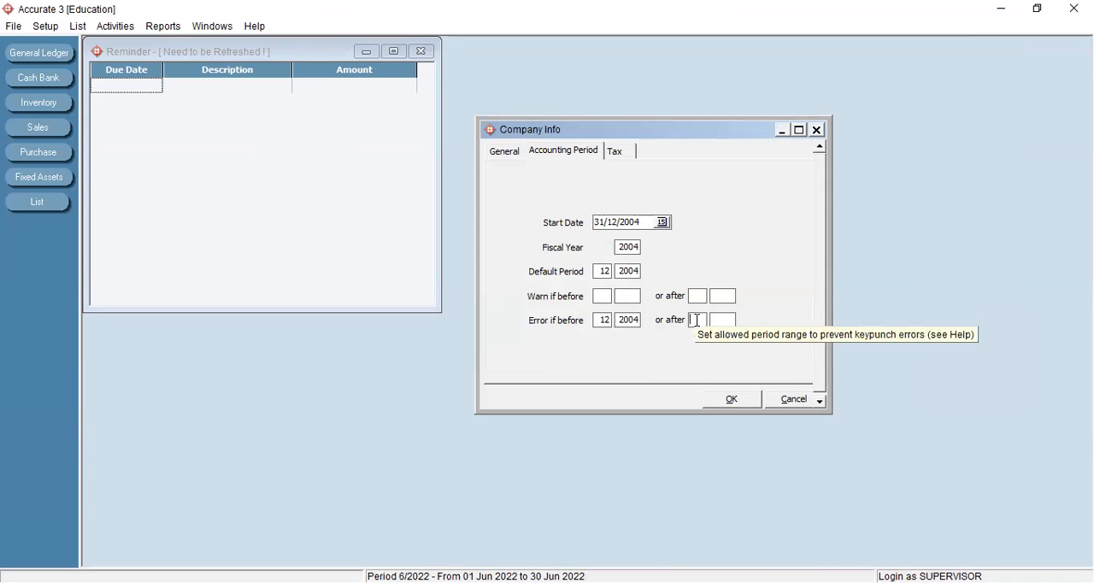
text(01)
click(725, 321)
text(05)
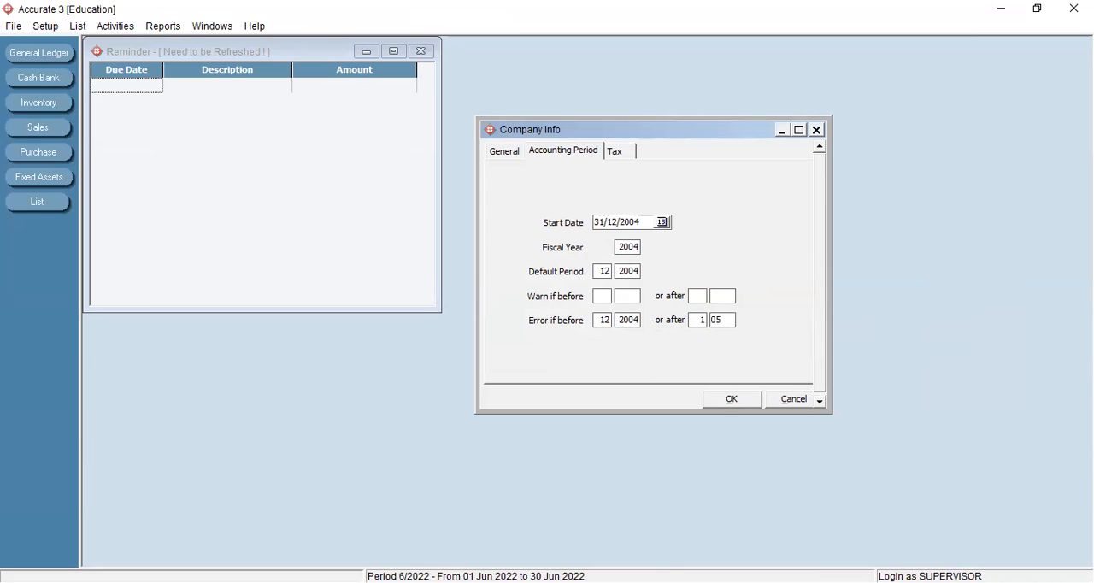
- Save the company information with the tax details left blank and close the Reminder window
click(616, 154)
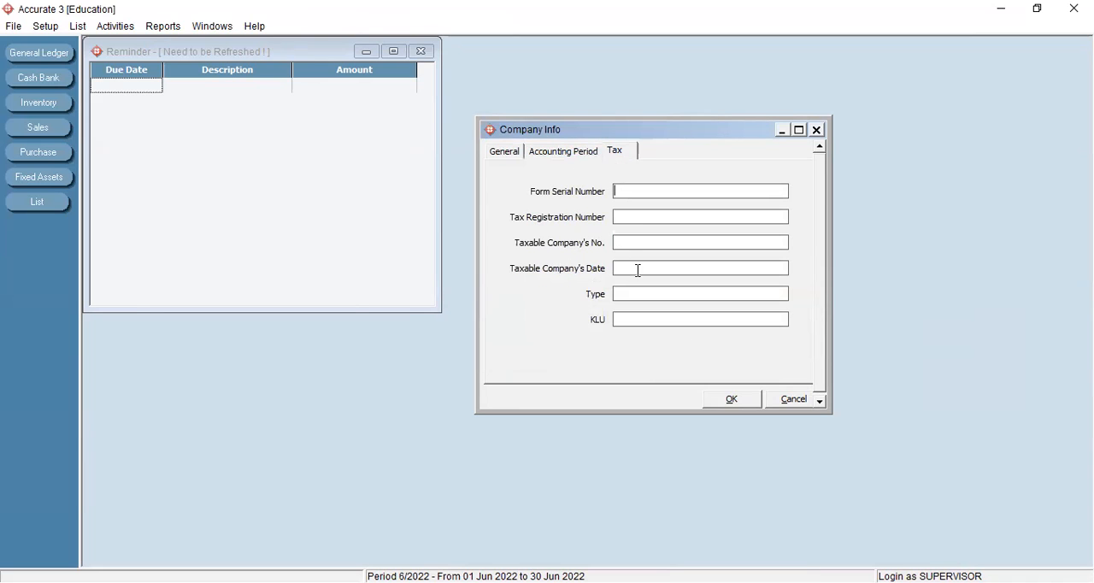
click(725, 400)
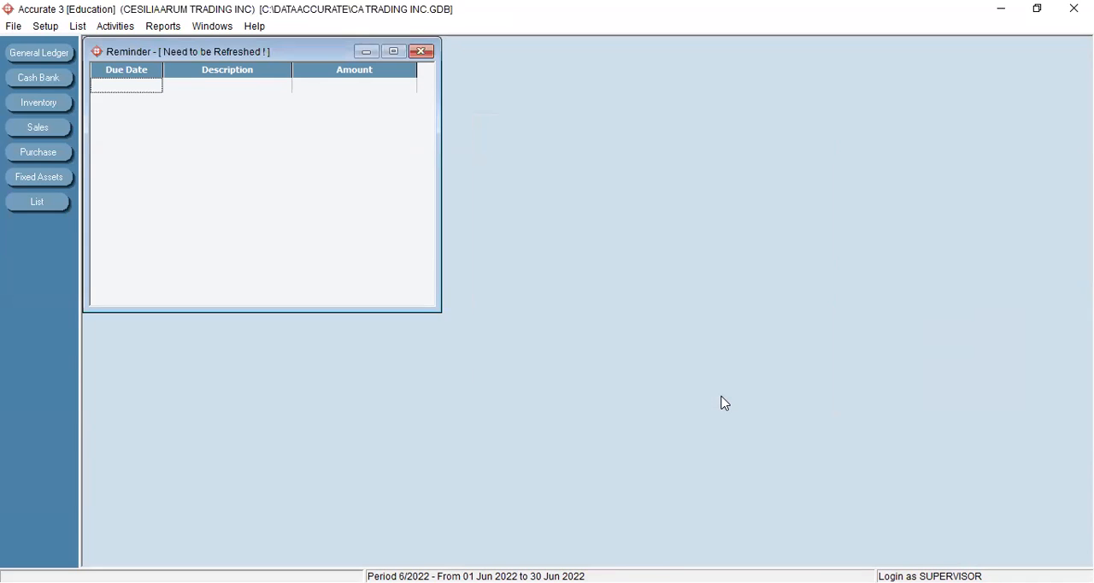
click(421, 53)
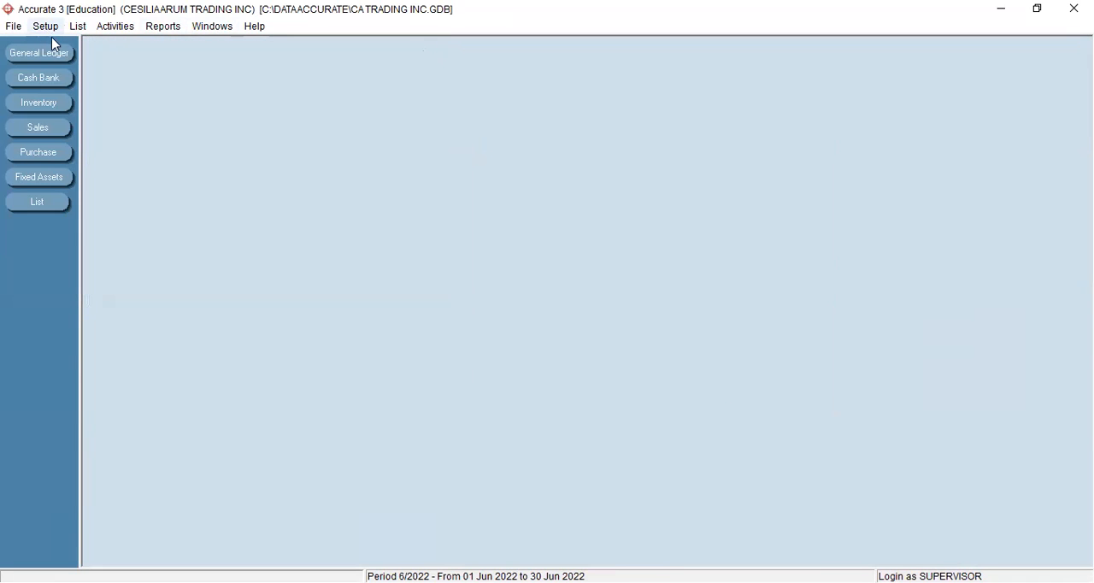
- Reopen the company information to check the saved general and accounting period settings, and close it
click(47, 27)
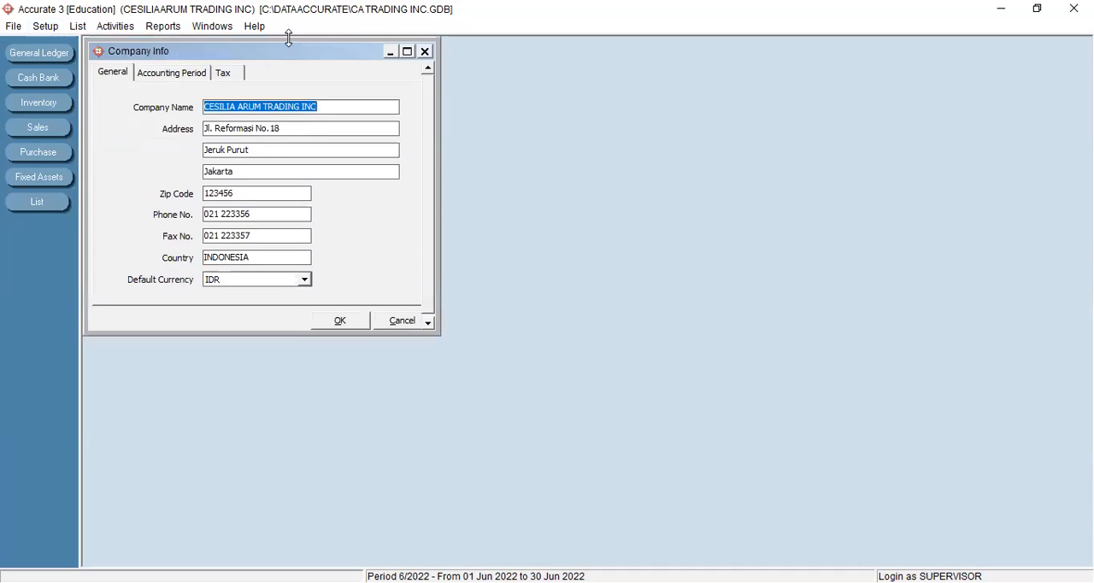
drag(288, 59, 398, 99)
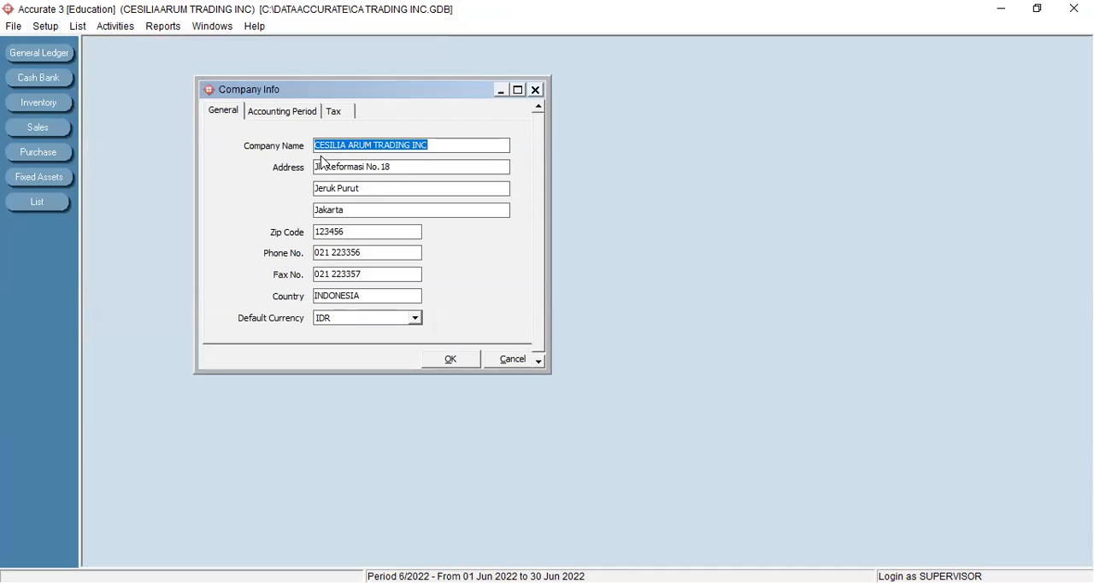
click(292, 116)
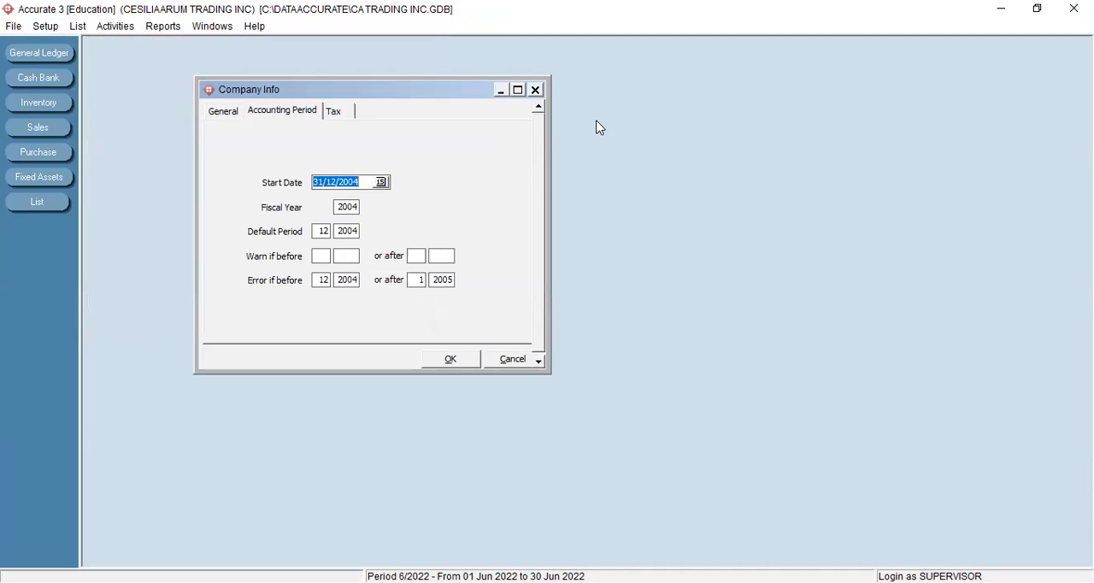
click(535, 89)
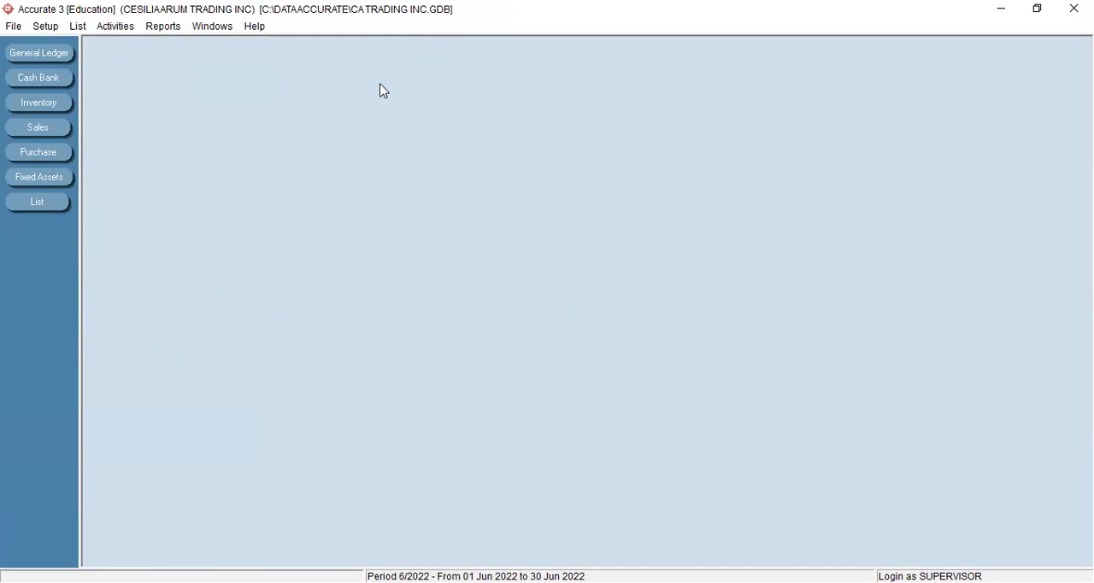
- Add a Cash/Bank account numbered 1-1101 and named Kas to the chart of accounts
click(78, 26)
click(111, 63)
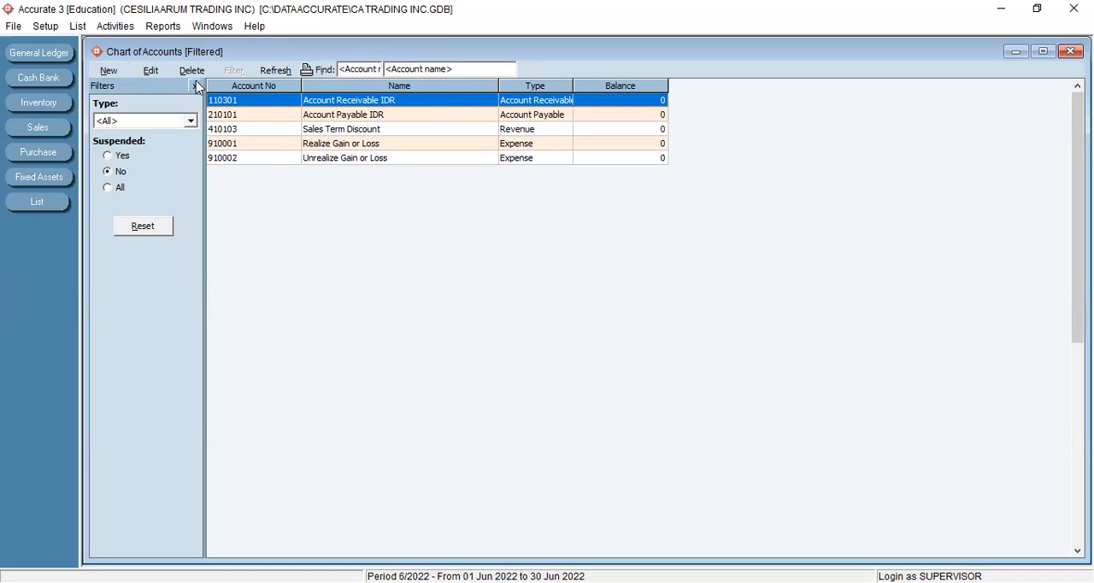
click(107, 72)
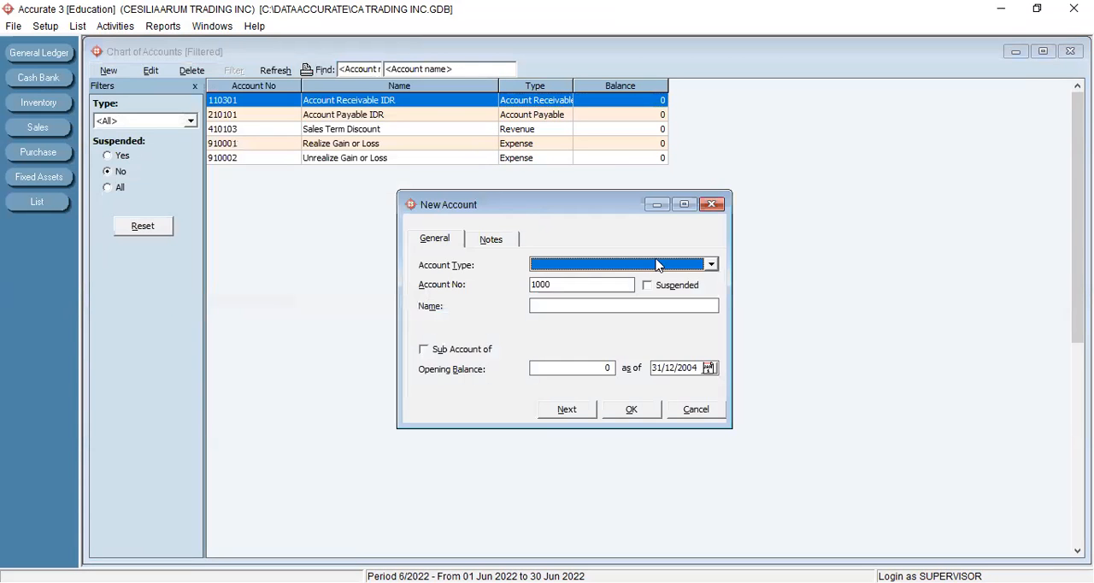
click(712, 265)
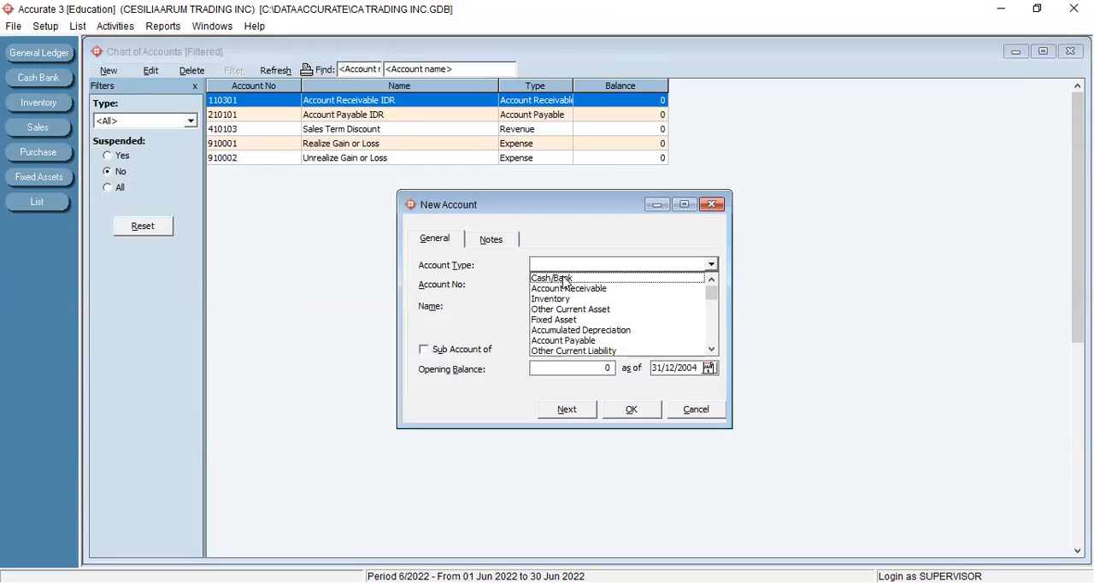
click(570, 280)
double_click(570, 283)
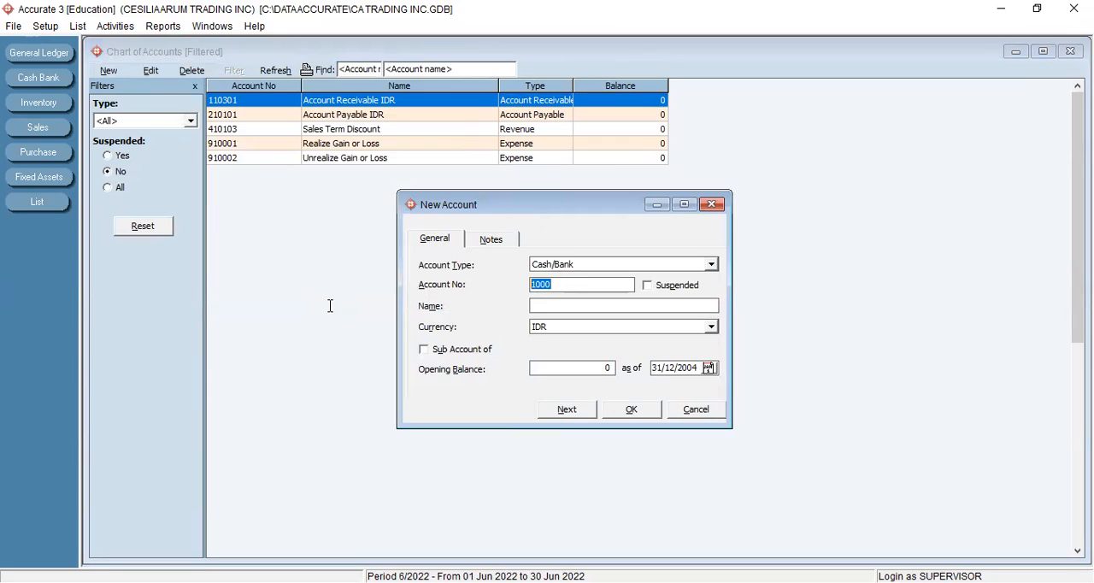
text(1-1101)
click(575, 306)
text(Kas)
click(587, 411)
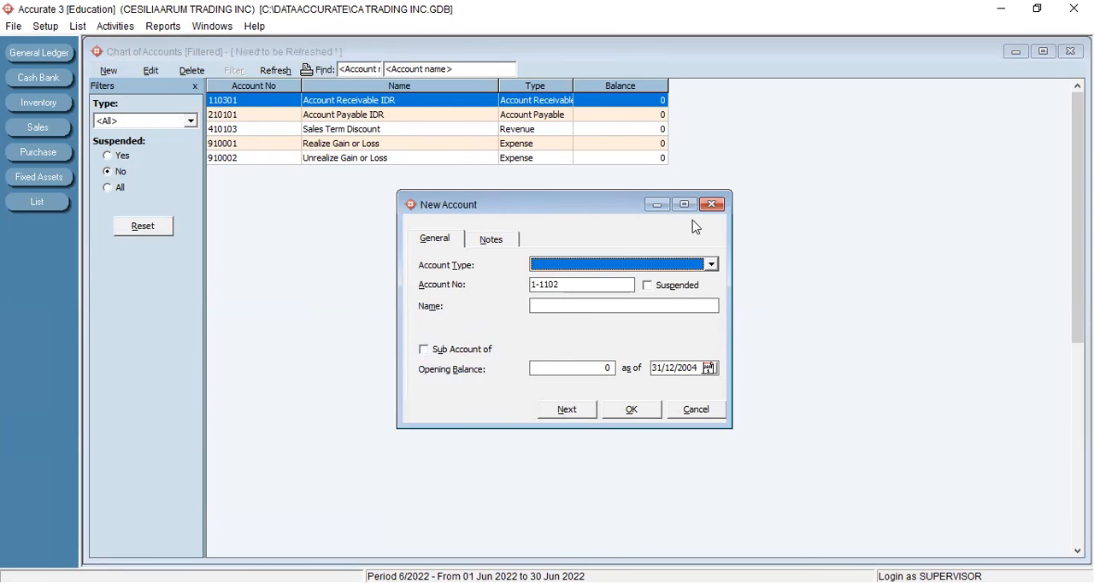
- Add another Cash/Bank account named Bank under number 1-1102 and proceed to the next new account
click(711, 265)
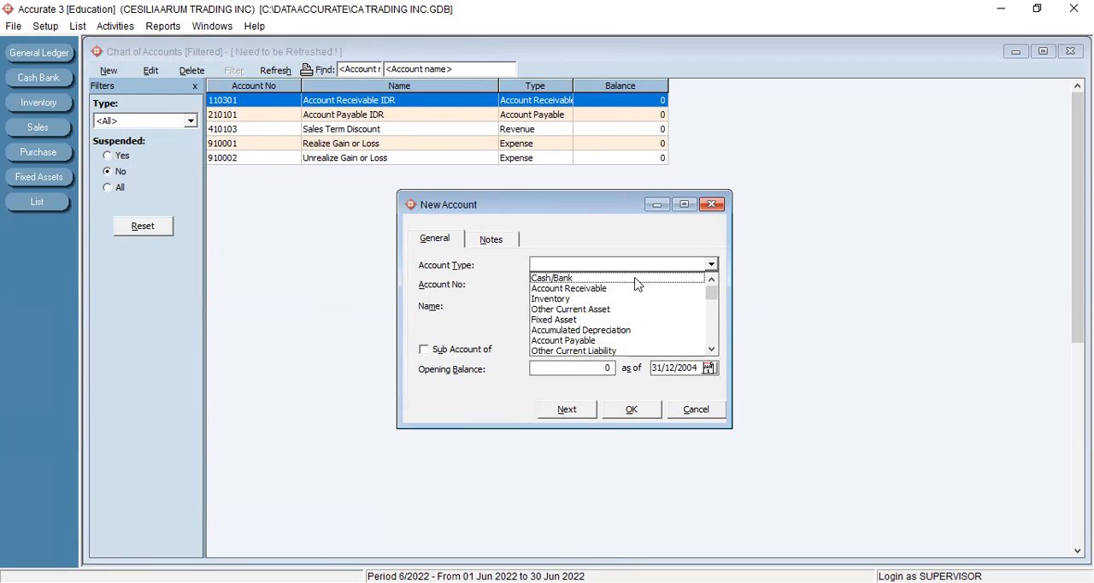
click(579, 278)
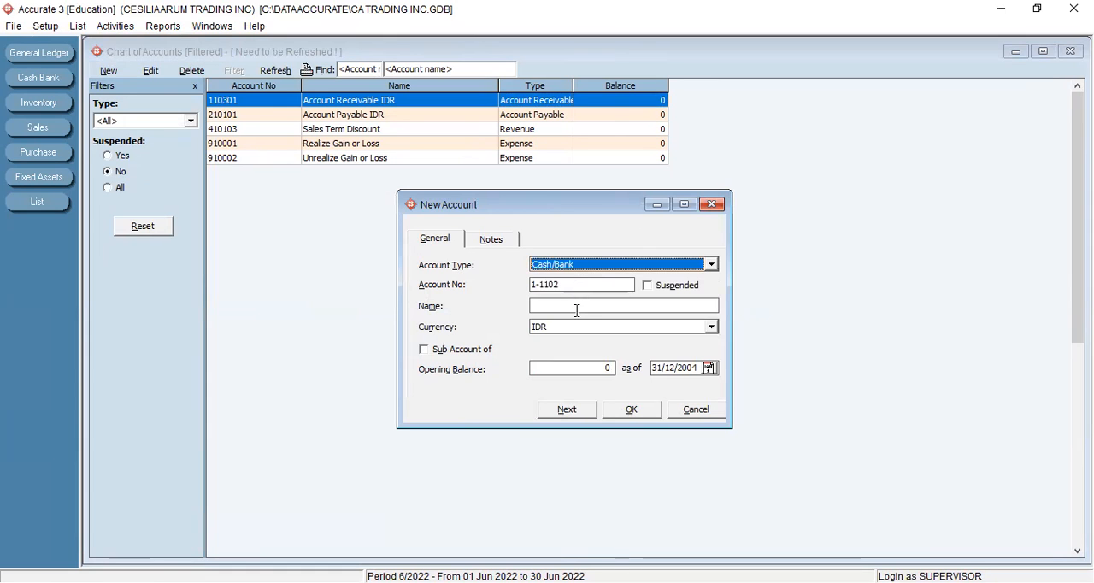
click(558, 308)
text(Bank)
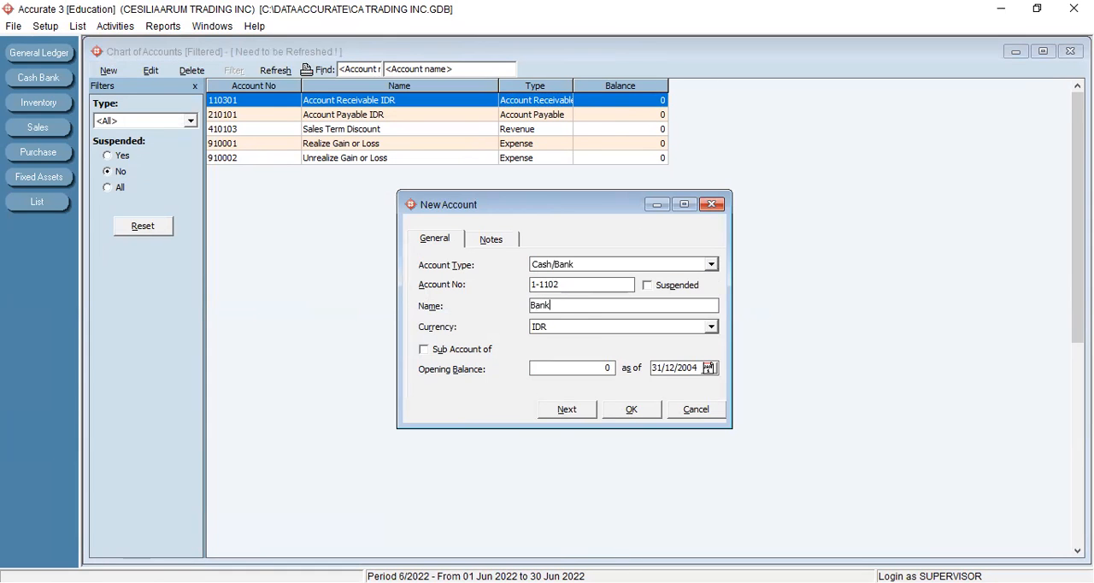
click(564, 412)
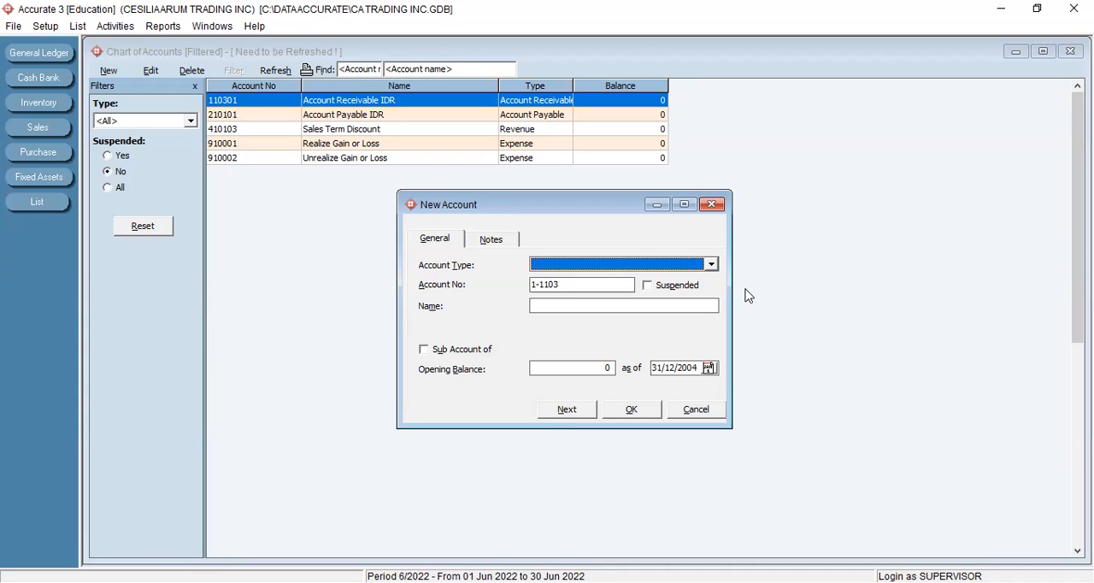
- Add an Account Receivable account numbered 1-1201 and named Piutang Rupiah, and proceed to the next new account
click(710, 265)
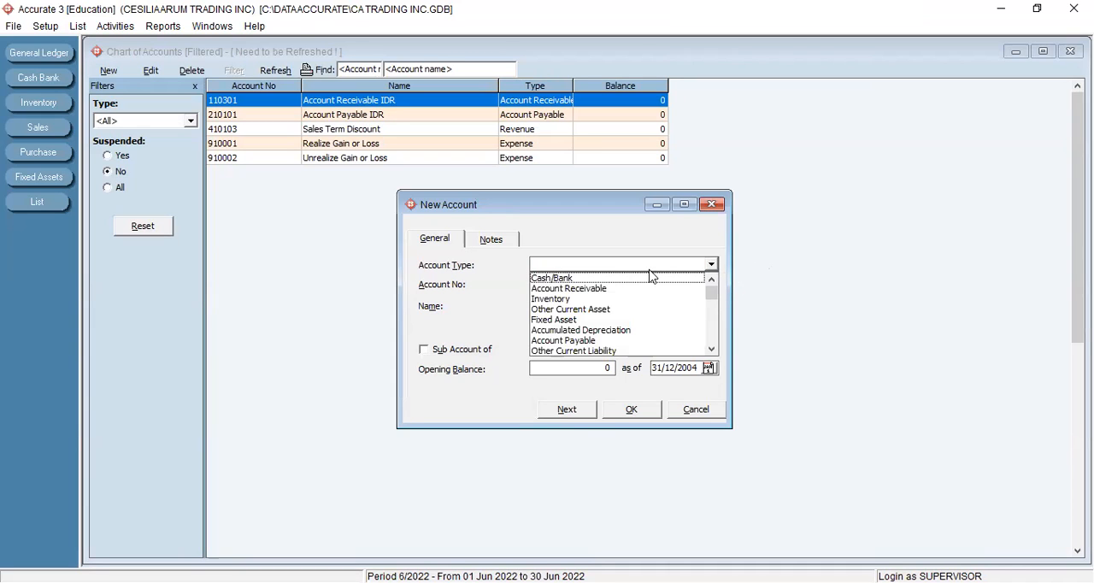
click(579, 289)
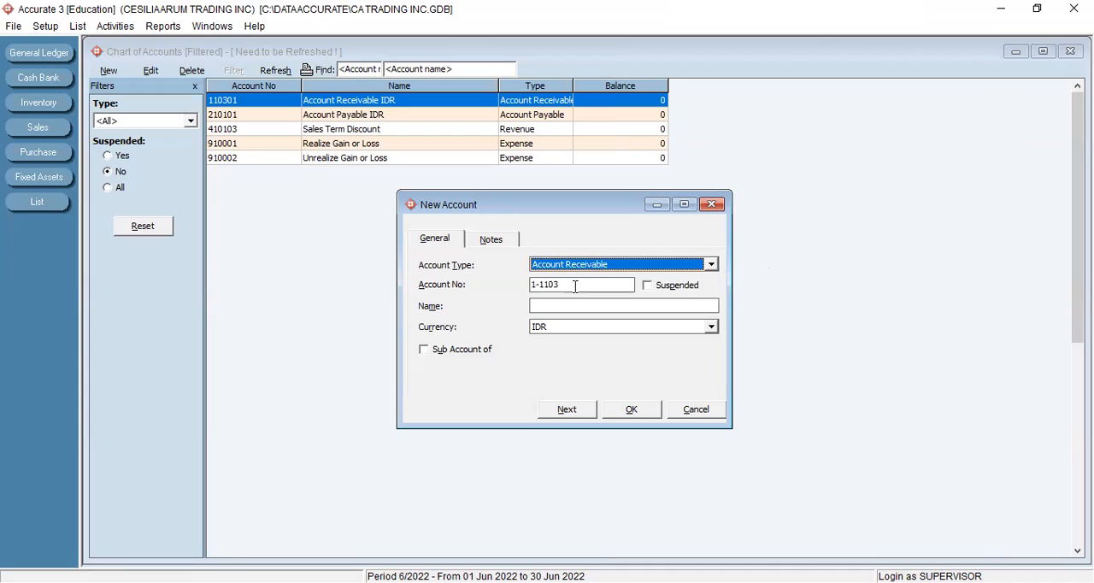
click(575, 286)
key(BackSpace)
key(BackSpace)
key(BackSpace)
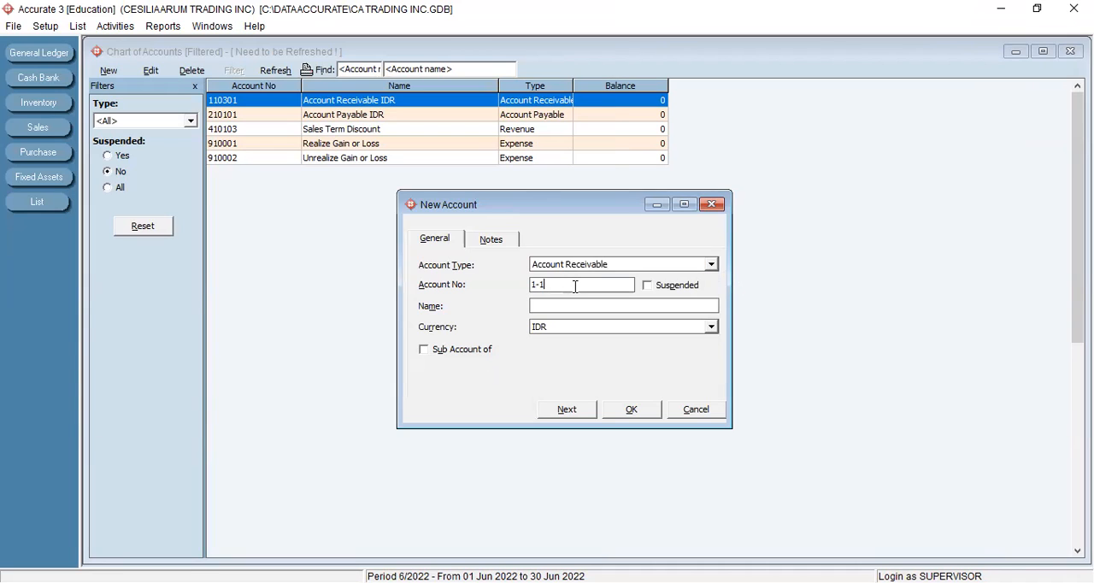
text(201)
click(554, 306)
text(Piutang Rupiah)
click(566, 410)
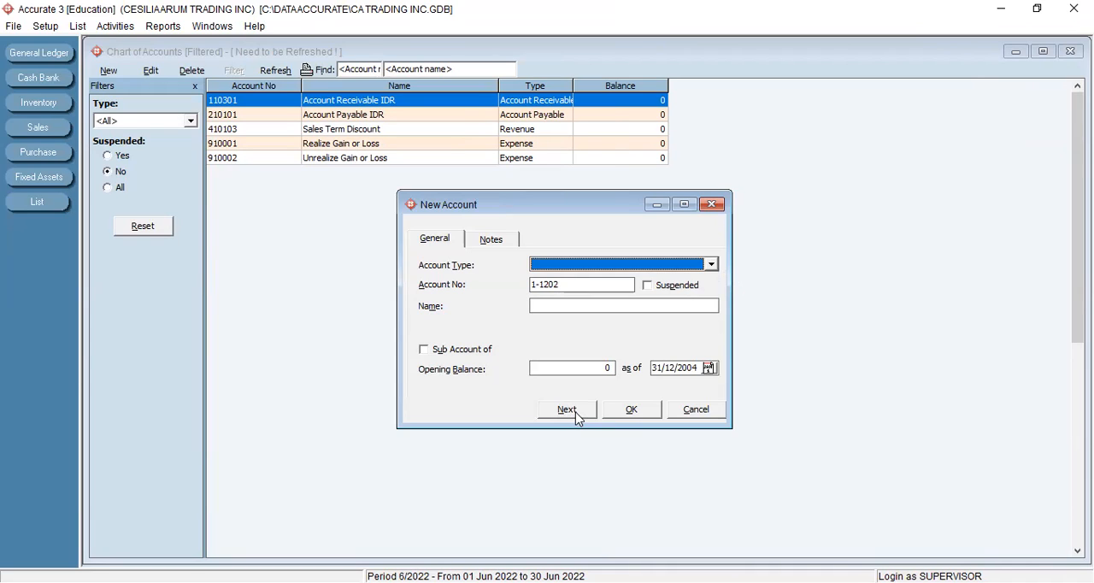
- Add a Fixed Asset account numbered 1-2100 and named Aktiva Tetap, and proceed to the next new account
click(710, 264)
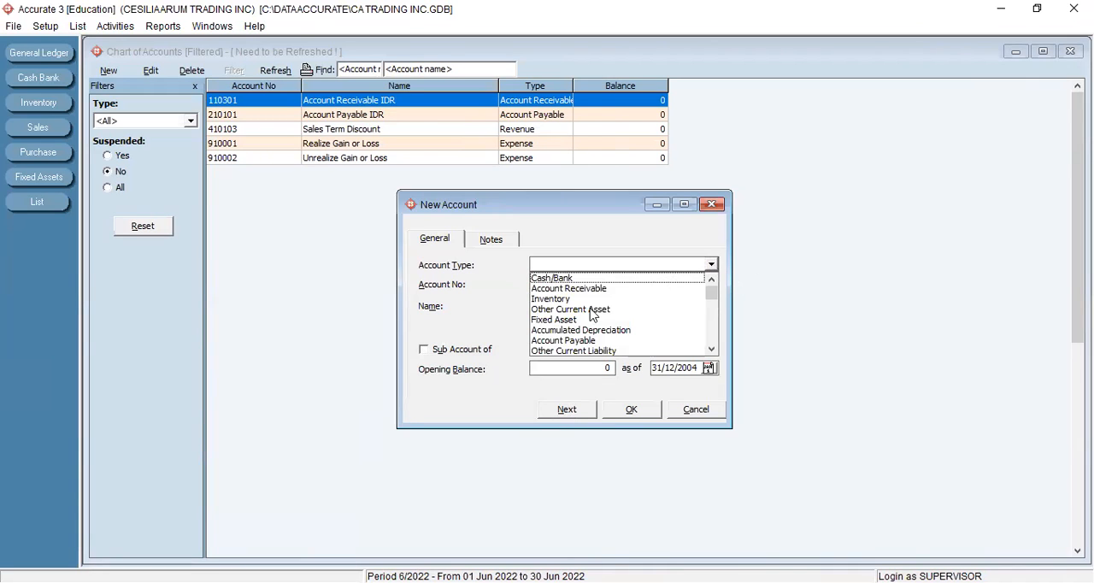
click(561, 321)
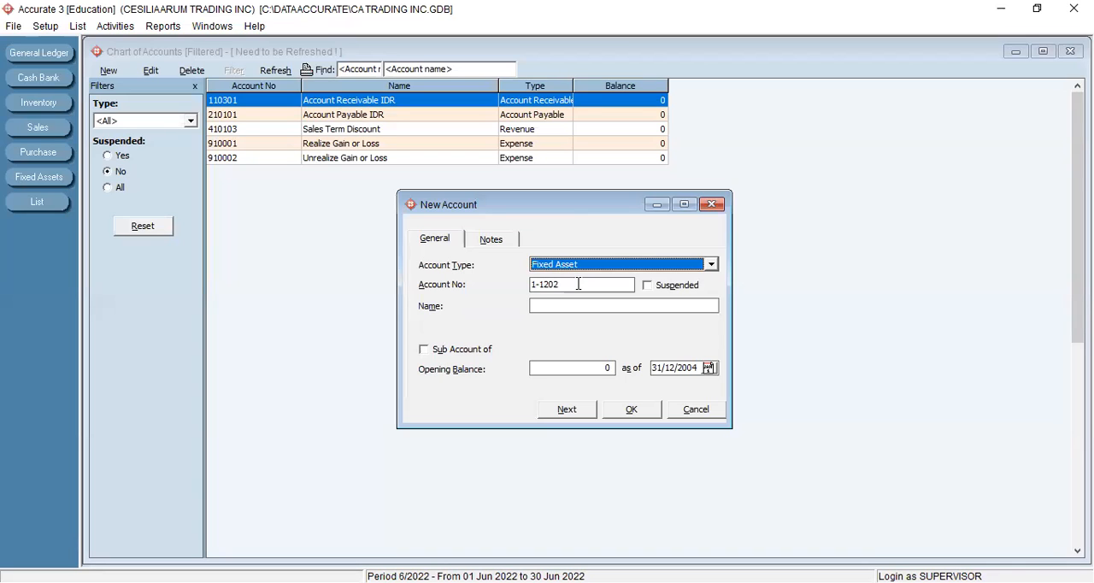
click(578, 284)
key(BackSpace)
key(BackSpace)
key(BackSpace)
key(BackSpace)
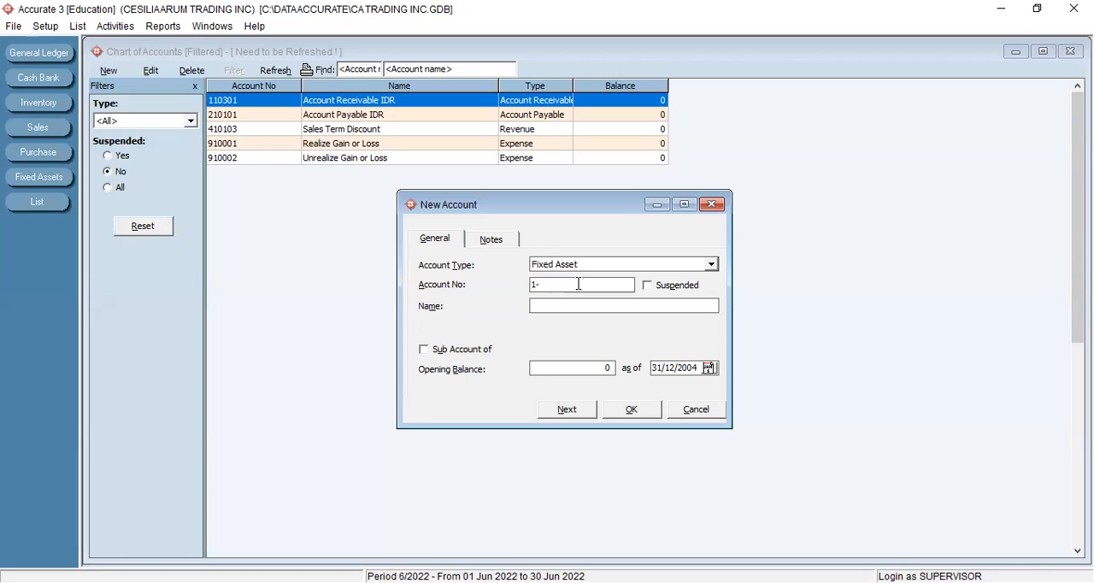
text(2100)
click(585, 305)
text(Aktiva Tetap)
click(567, 411)
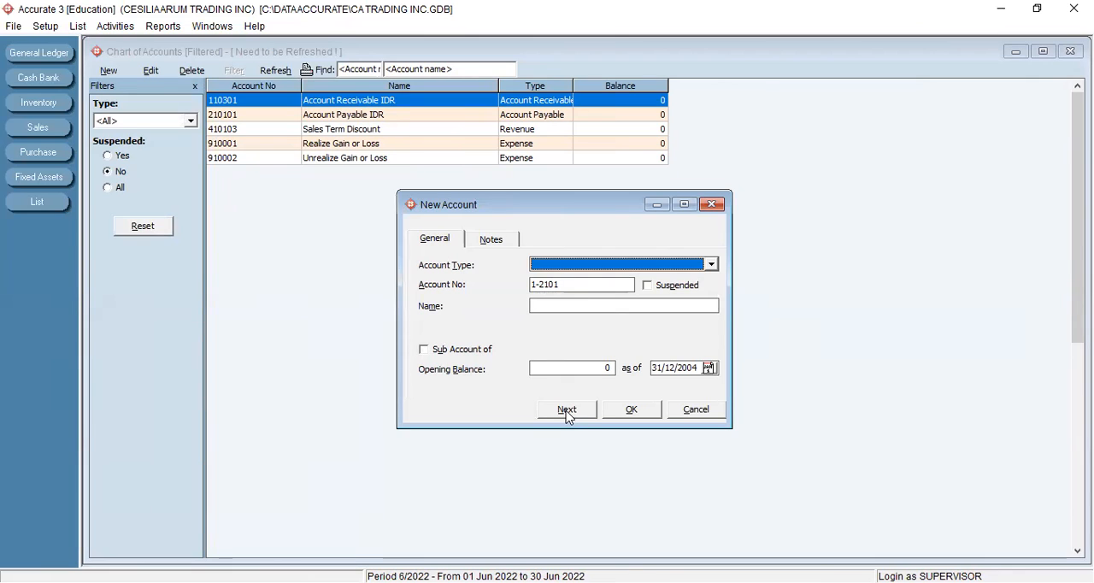
- Add the Fixed Asset account Tanah under number 1-2101 as a sub account of Aktiva Tetap, and proceed to the next new account
click(711, 264)
click(559, 321)
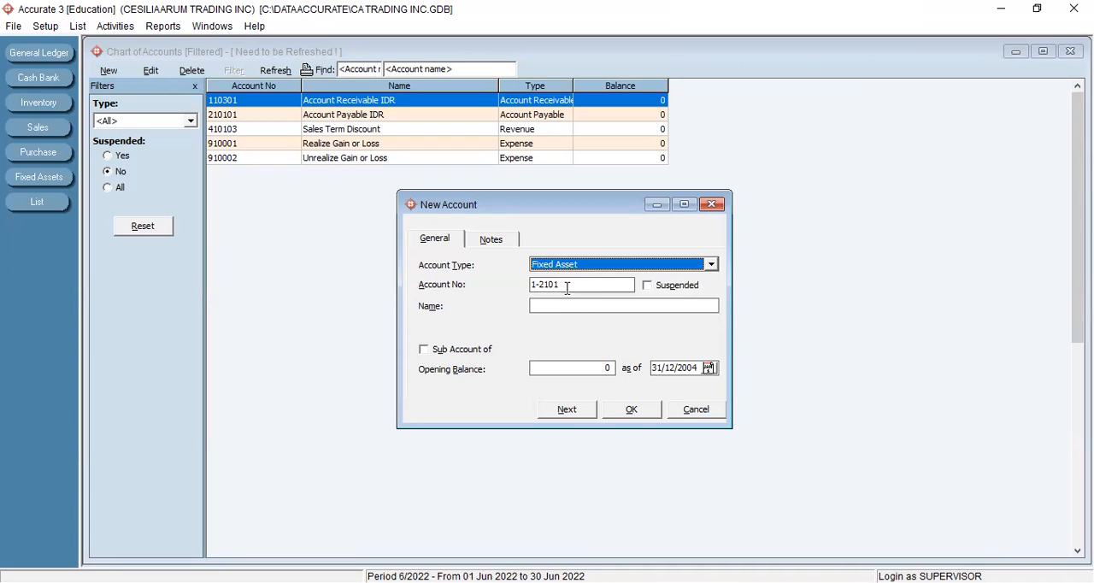
click(534, 301)
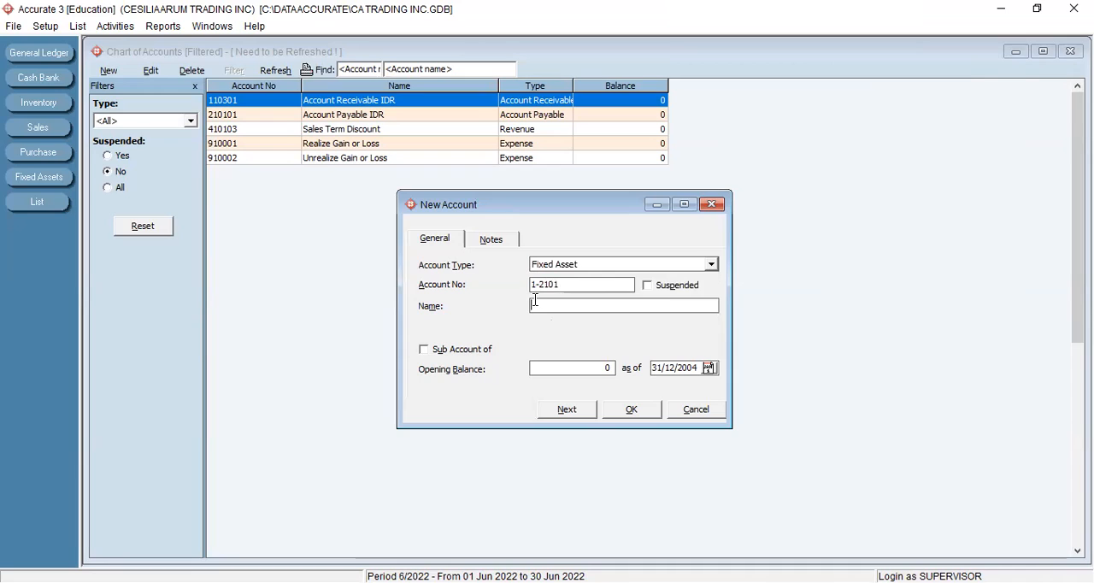
text(Tanah)
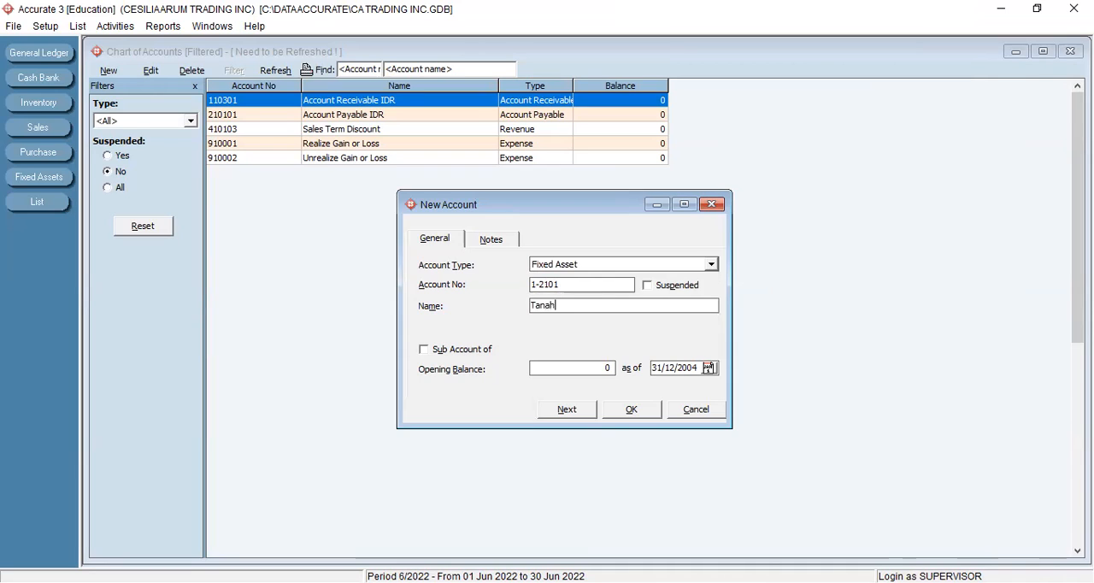
click(427, 352)
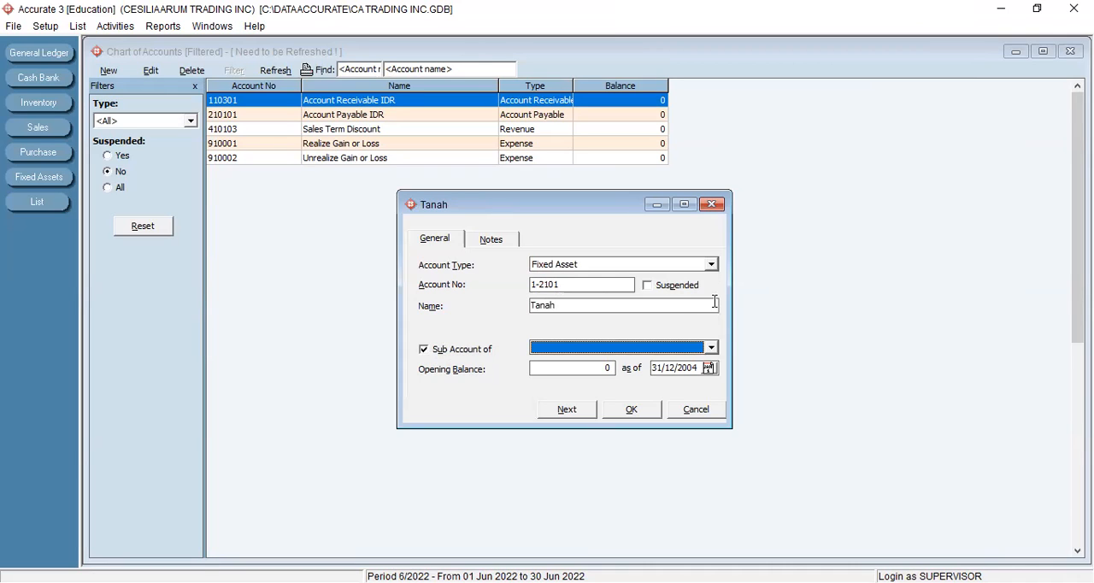
click(711, 349)
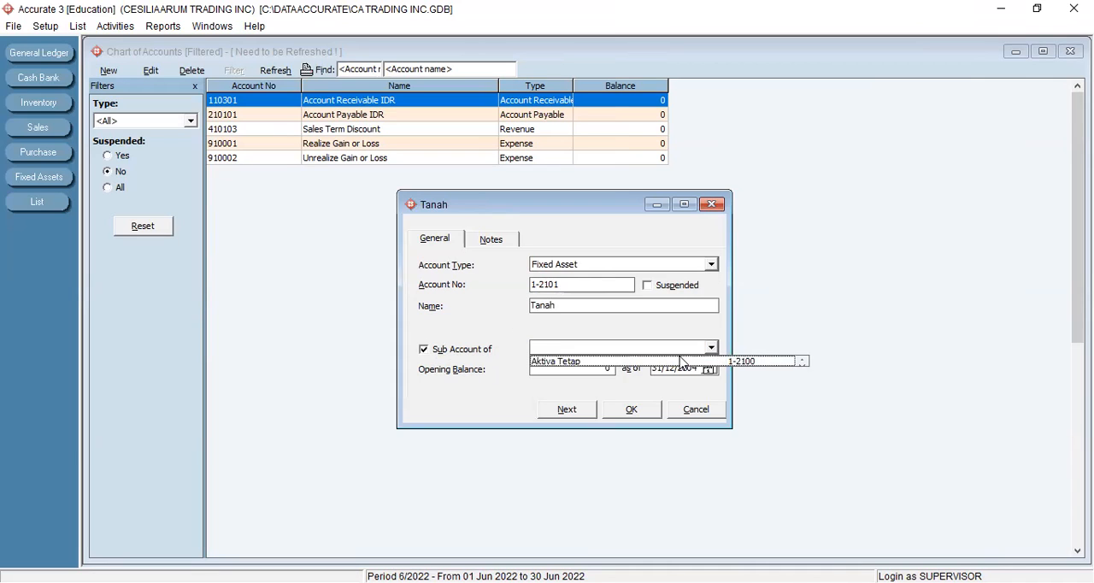
click(622, 362)
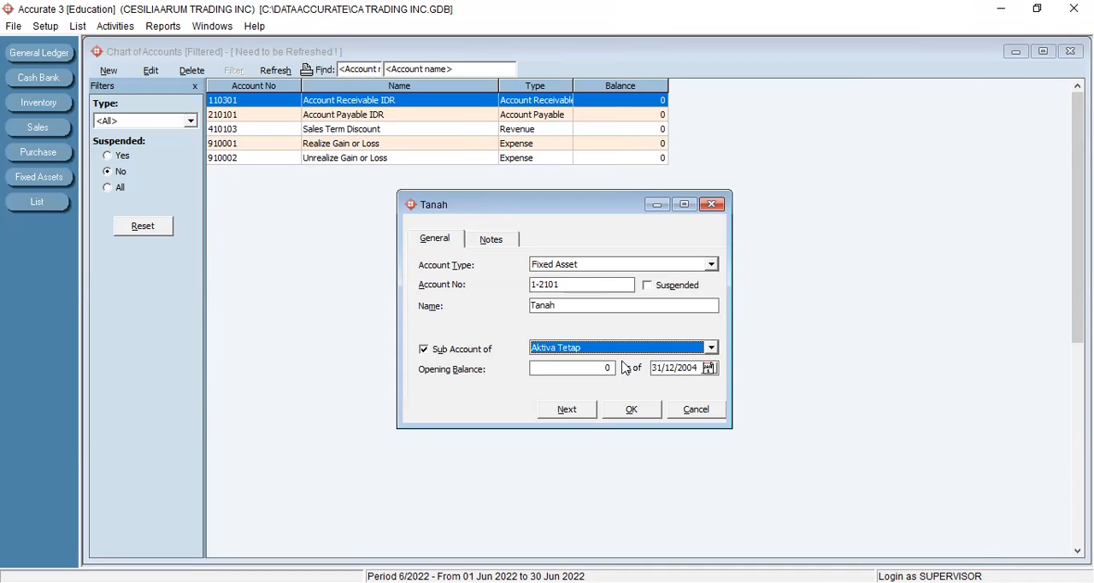
click(572, 415)
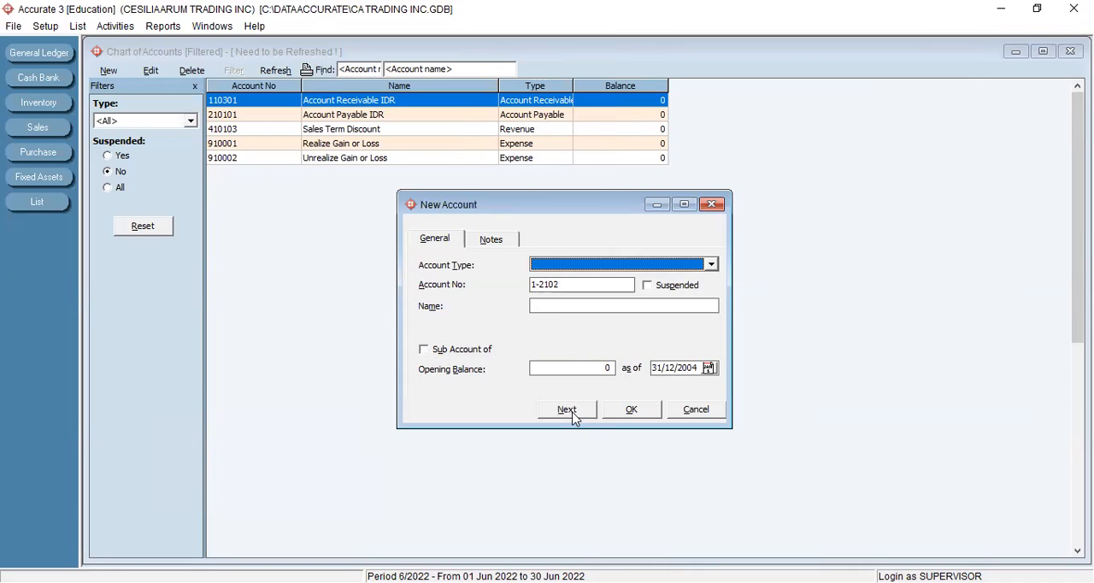
- Add the Fixed Asset account Gedung under number 1-2102 as a sub account of Aktiva Tetap and close the account form
click(711, 265)
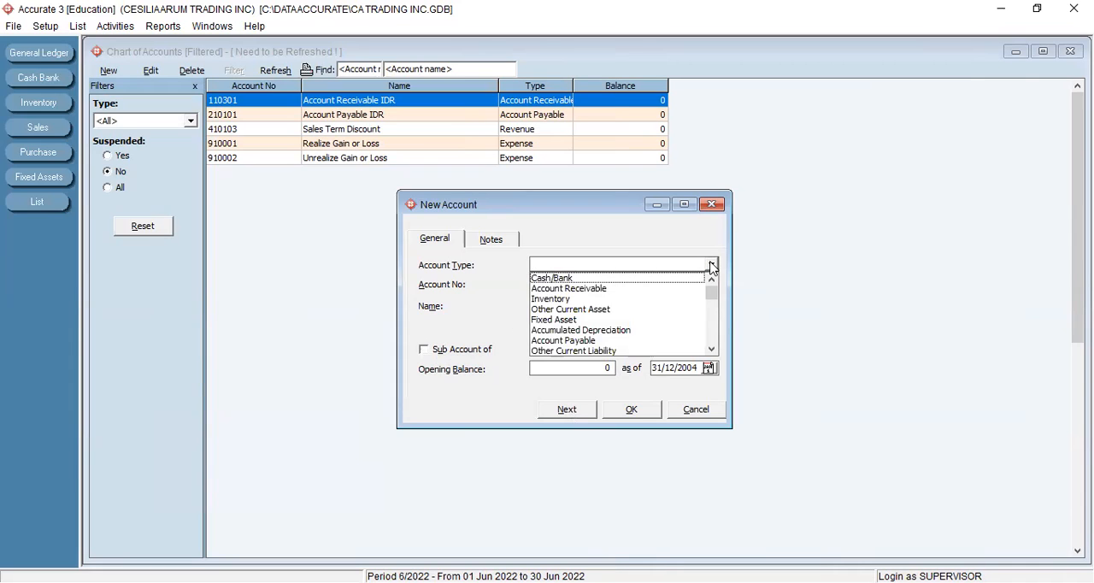
click(542, 320)
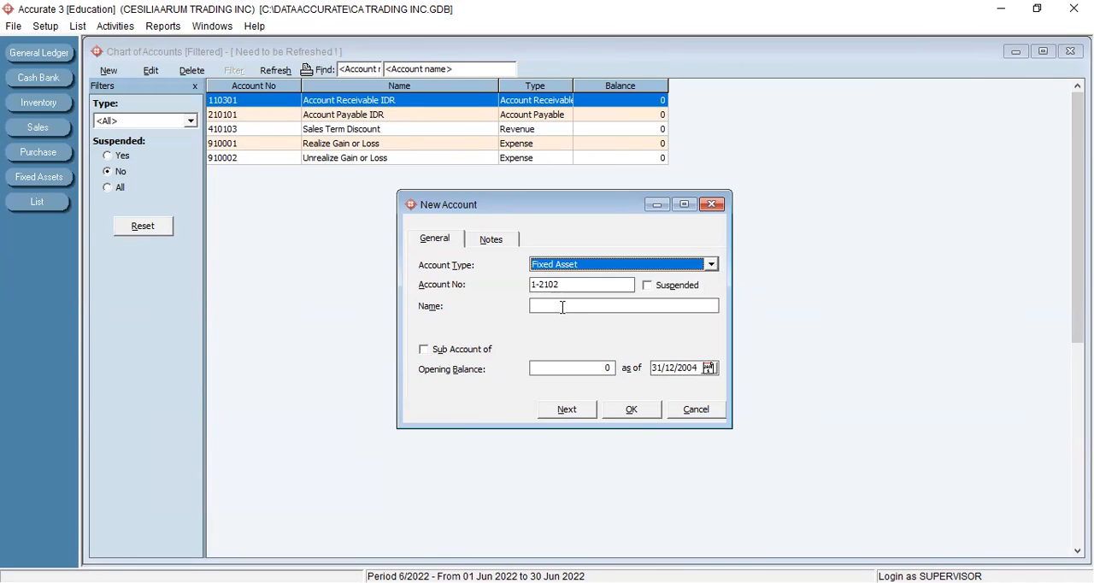
click(562, 307)
text(Ged)
key(BackSpace)
text(dung)
click(453, 351)
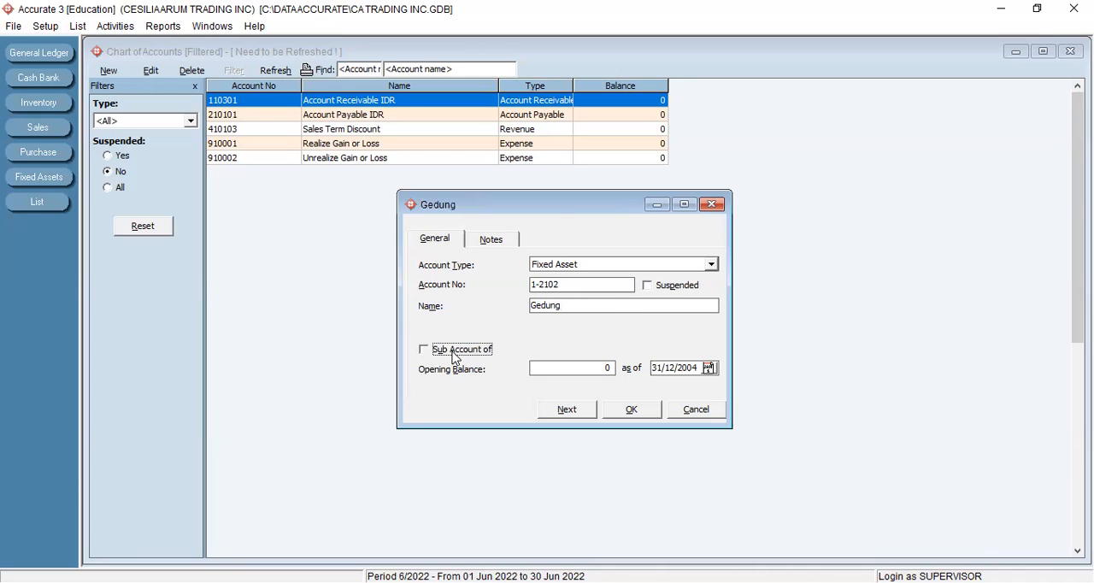
click(711, 348)
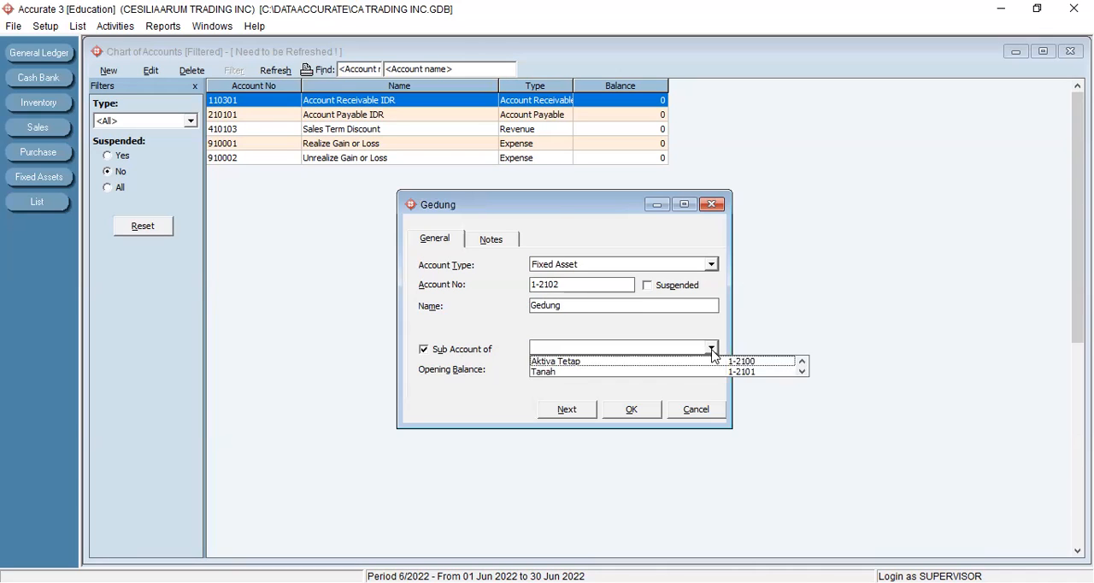
click(600, 362)
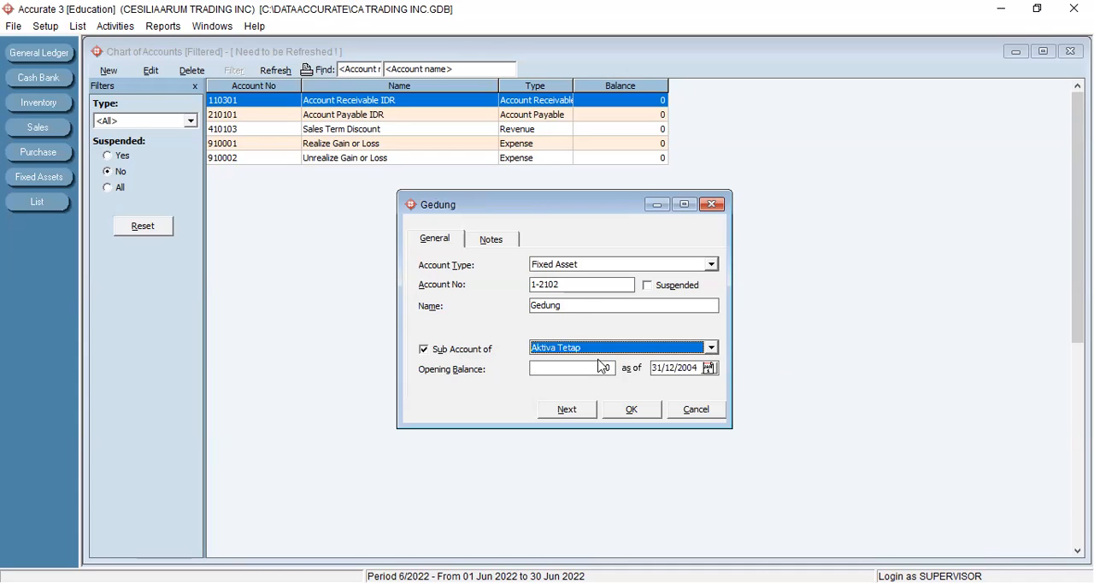
click(628, 410)
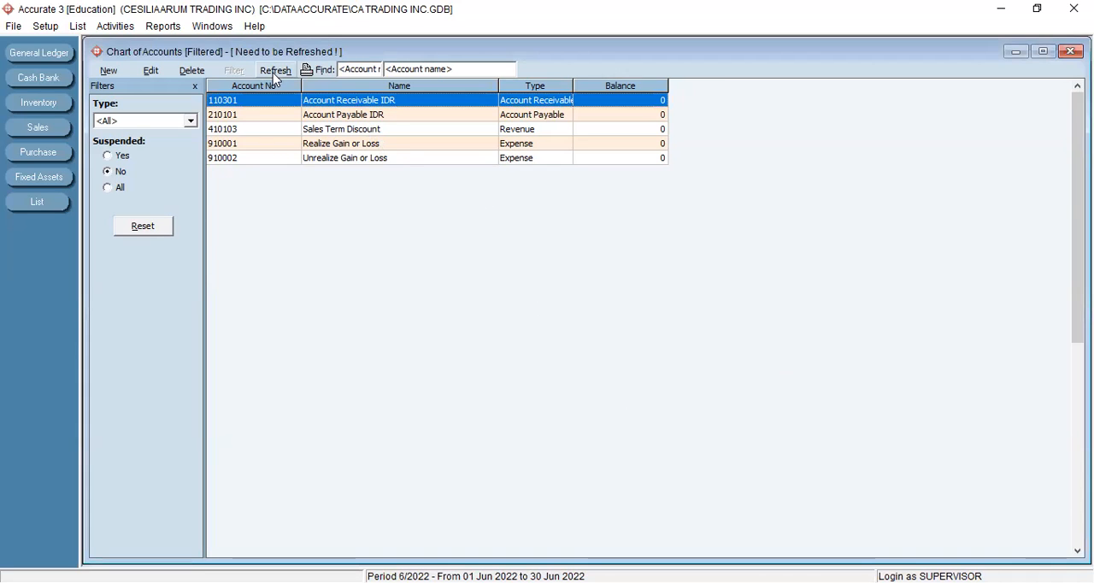
- Refresh the chart of accounts and check the Aktiva Tetap account with its sub accounts Tanah and Gedung
click(275, 73)
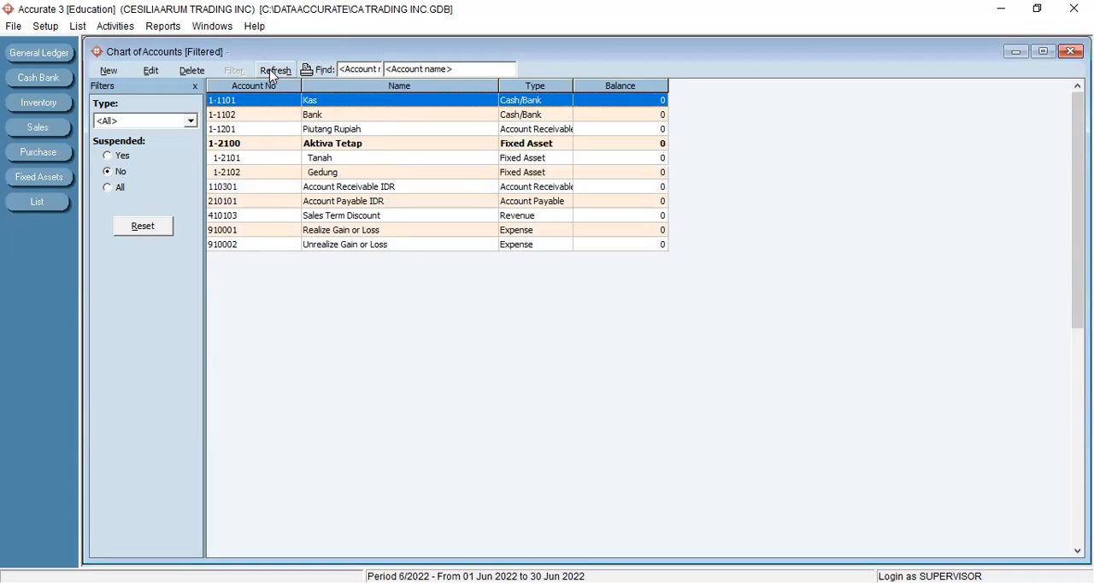
click(247, 145)
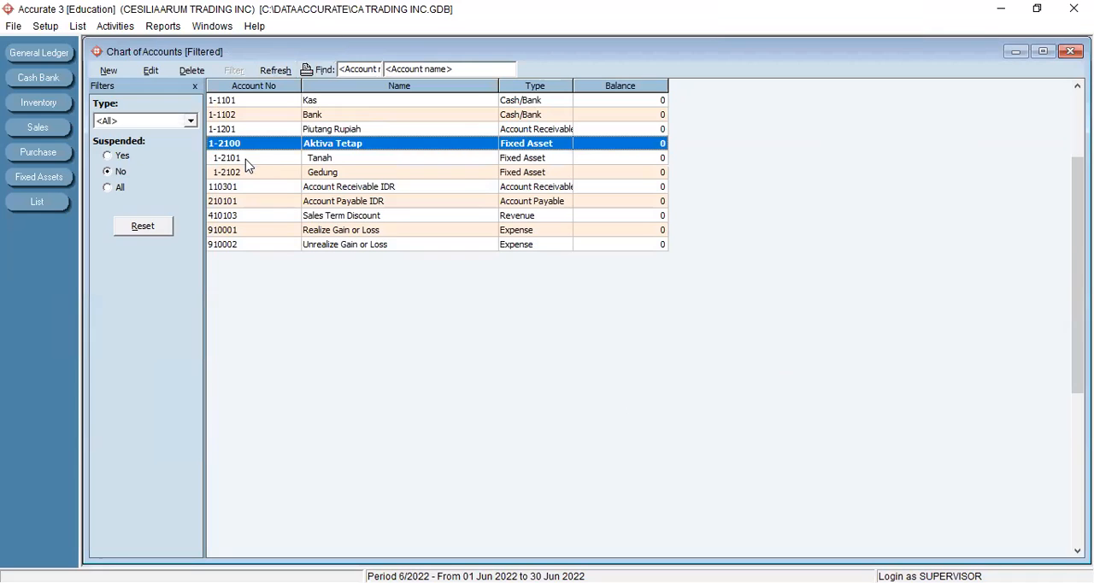
click(331, 163)
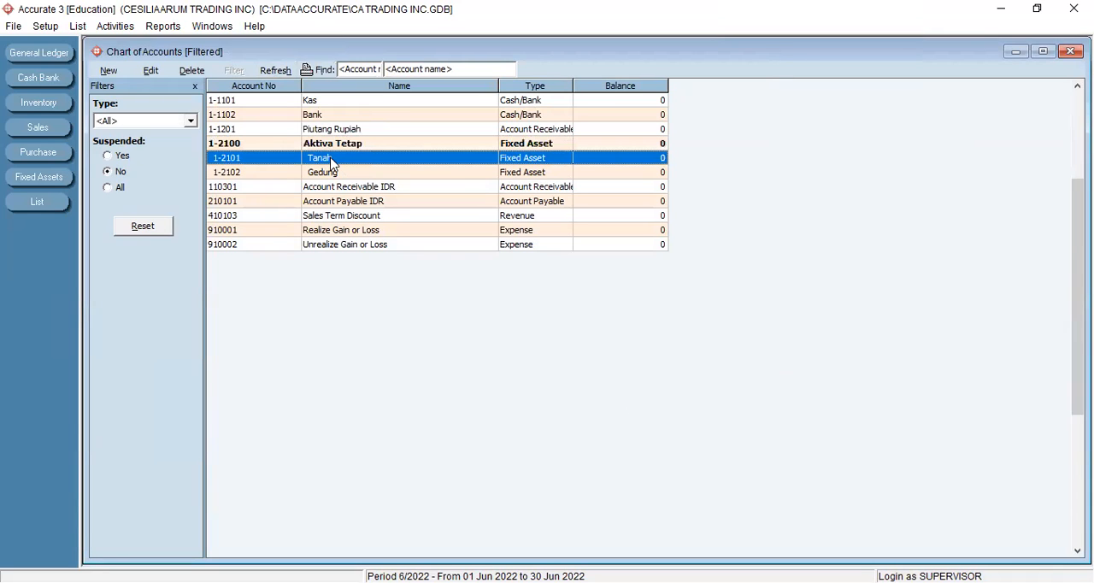
click(338, 175)
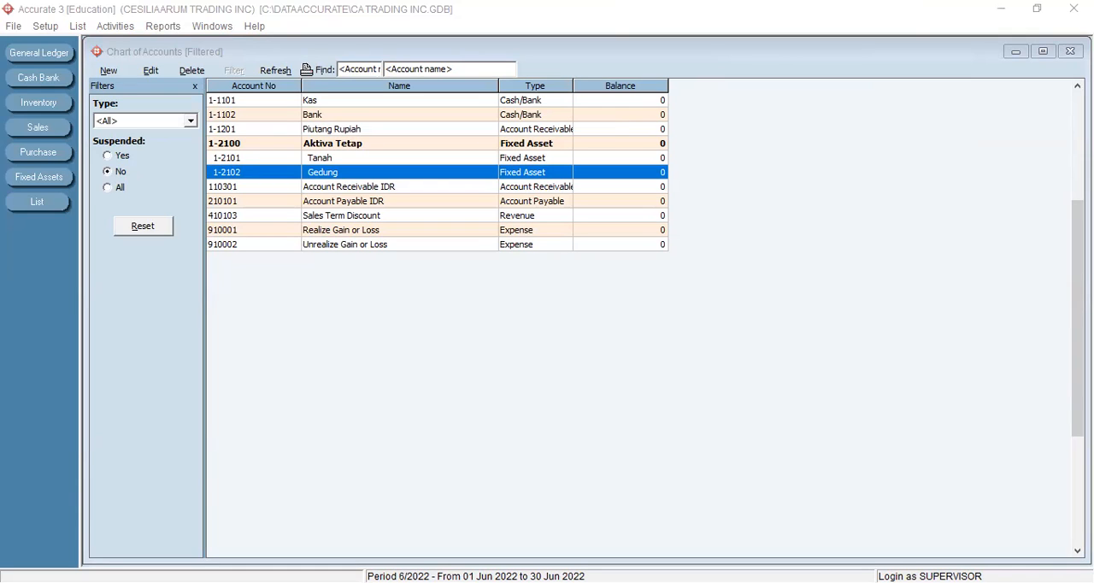
- Start another new account and set its type to Accumulated Depreciation
click(108, 71)
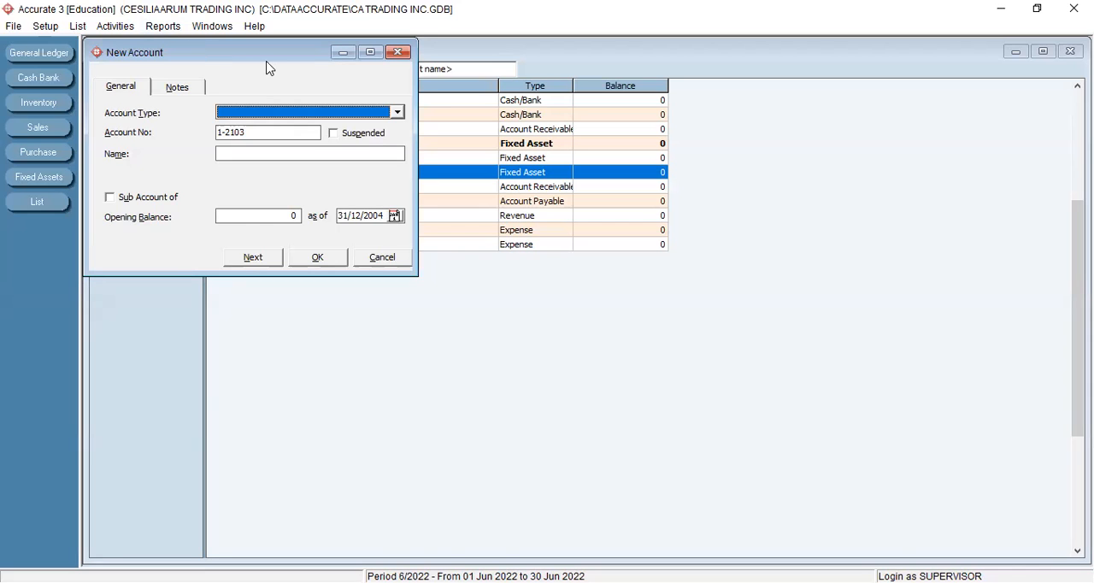
drag(268, 67, 632, 214)
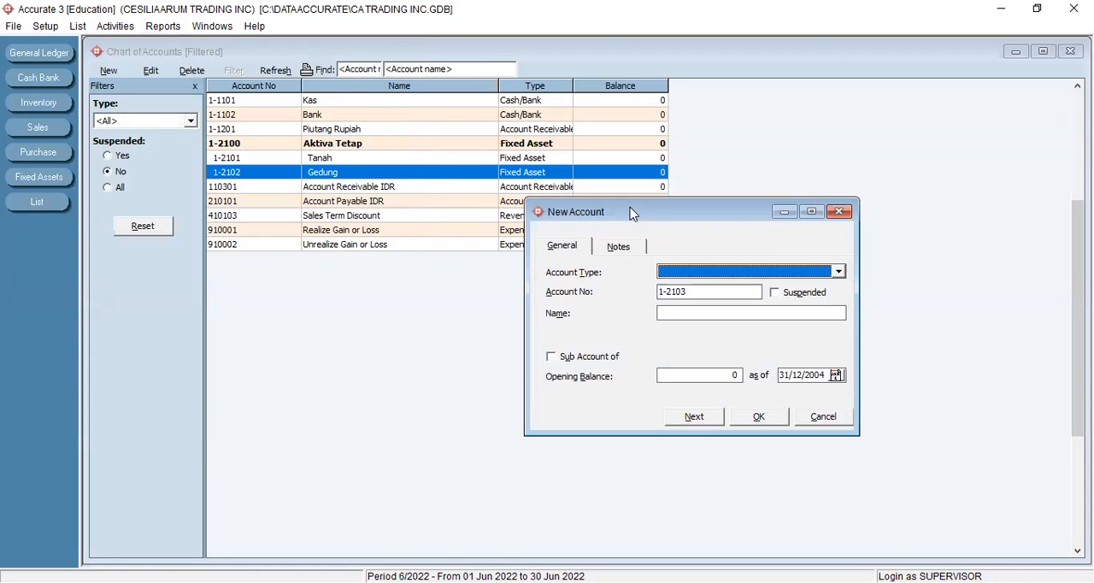
click(838, 272)
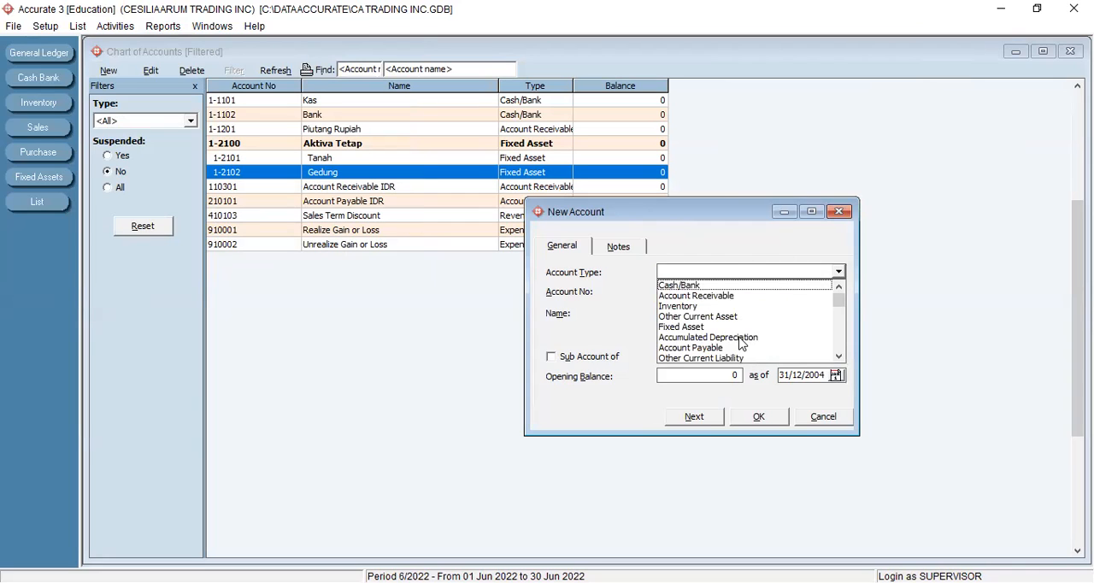
click(740, 338)
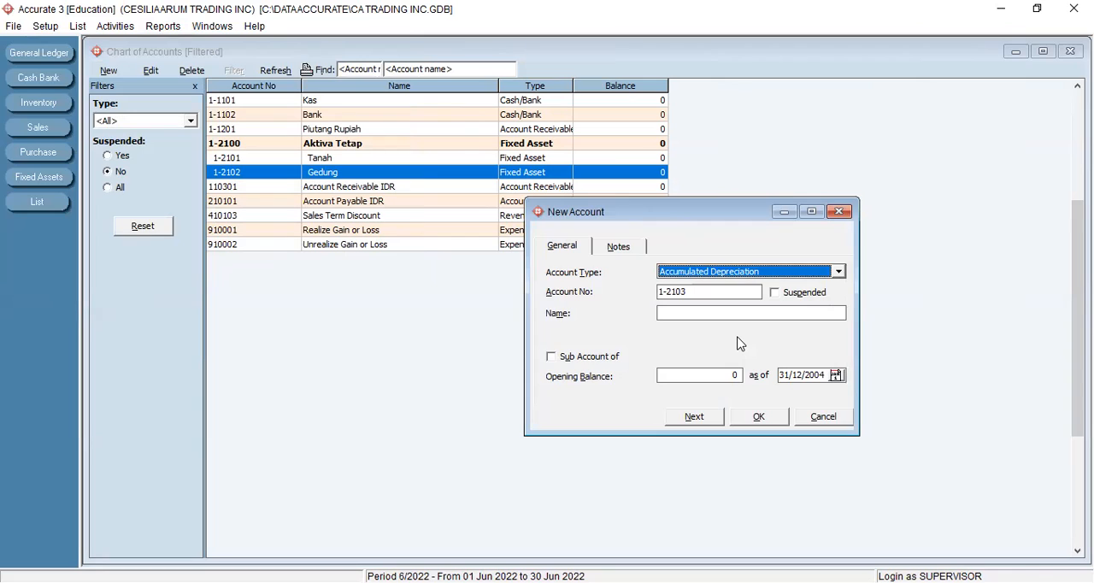
- Enter account number 1-2202 and the name Akumulasi Penyusutan Gedung for the new Accumulated Depreciation account
click(694, 293)
key(BackSpace)
key(BackSpace)
key(BackSpace)
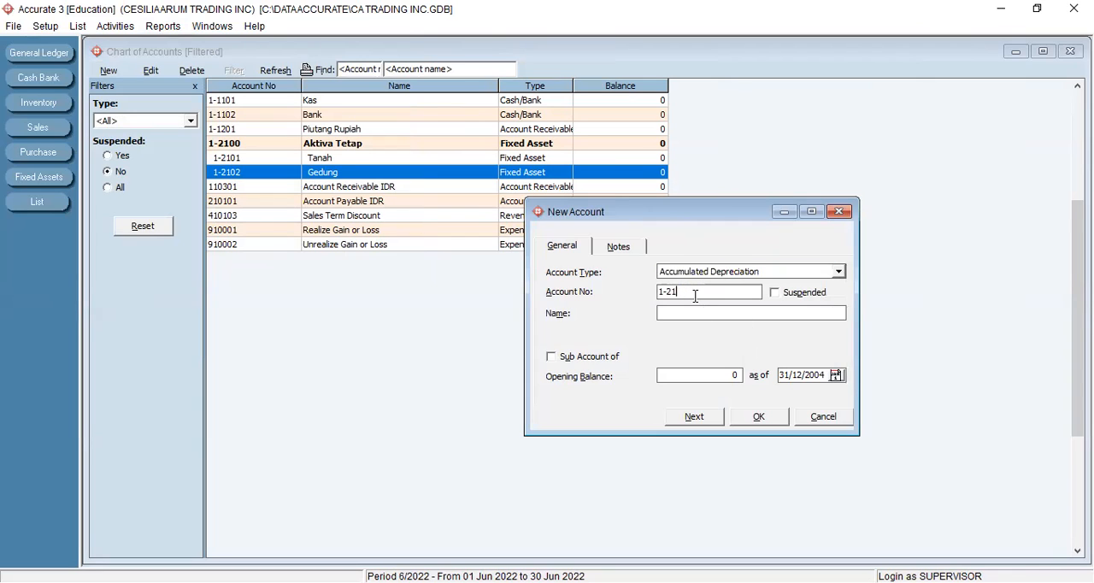
text(202)
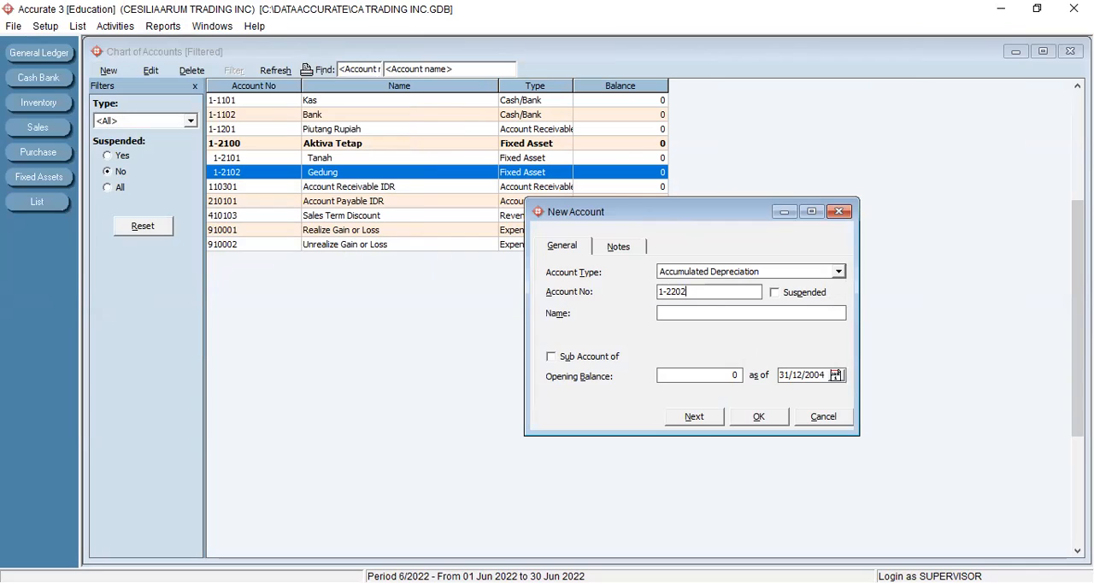
click(740, 312)
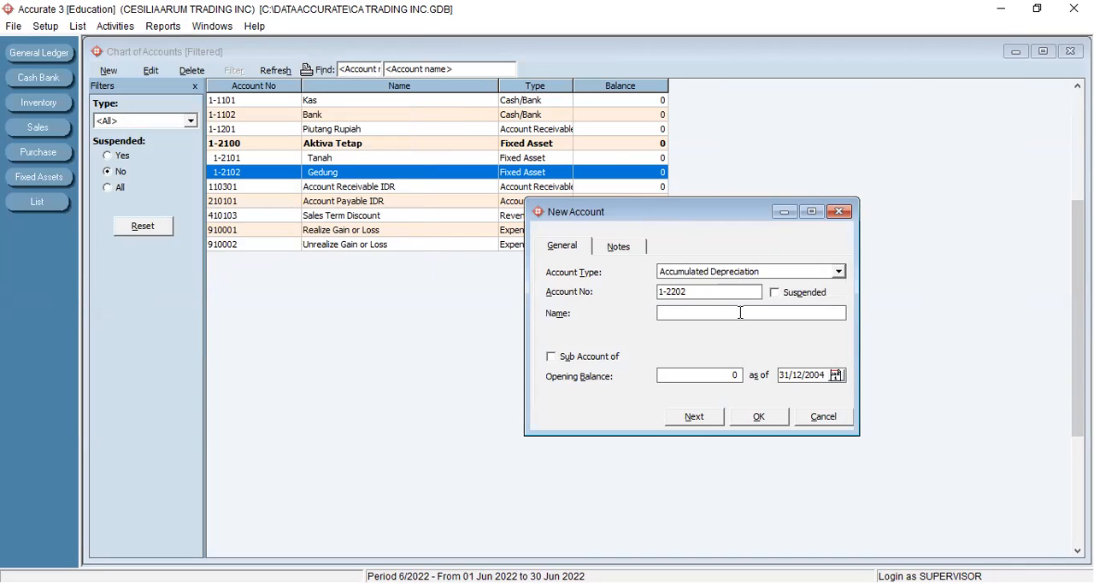
text(Akumulasi Penyusutan Gedung)
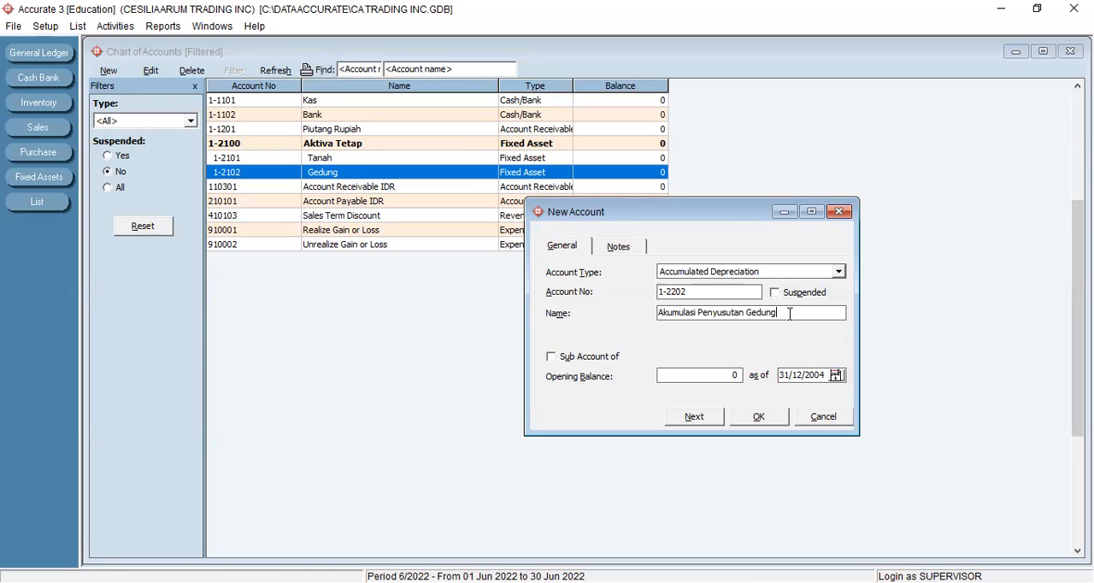
- Change the new account's number to 1-2200 and its name to Akumulasi Penyusutan Aktiva Tetap, and save it to continue with another account
click(702, 292)
key(BackSpace)
text(0)
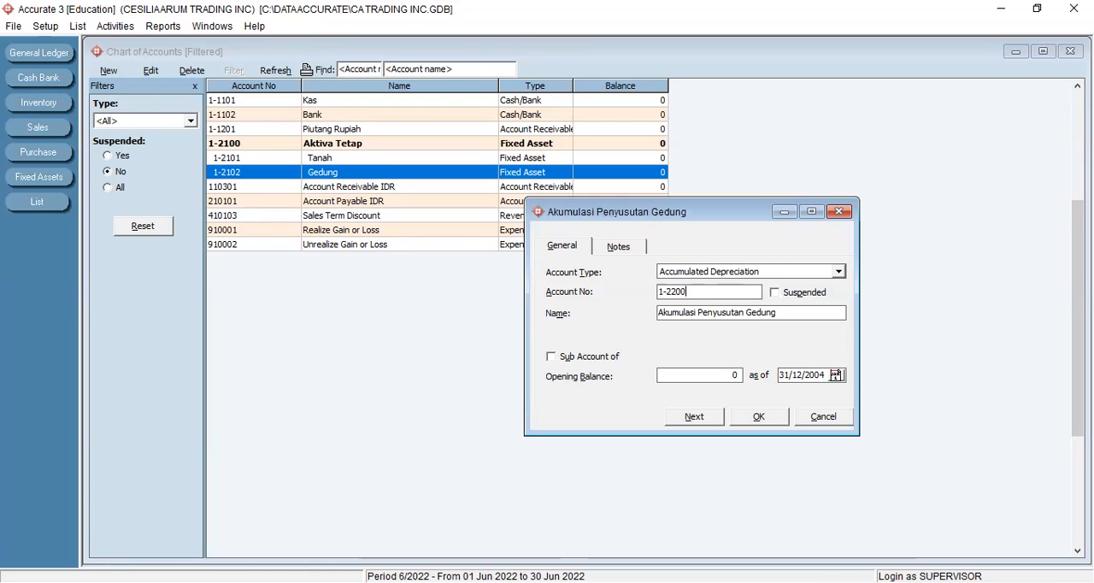
click(783, 310)
key(BackSpace)
key(BackSpace)
key(BackSpace)
key(BackSpace)
key(BackSpace)
key(BackSpace)
key(BackSpace)
key(BackSpace)
key(BackSpace)
key(BackSpace)
key(BackSpace)
key(BackSpace)
key(BackSpace)
key(BackSpace)
key(BackSpace)
key(BackSpace)
key(BackSpace)
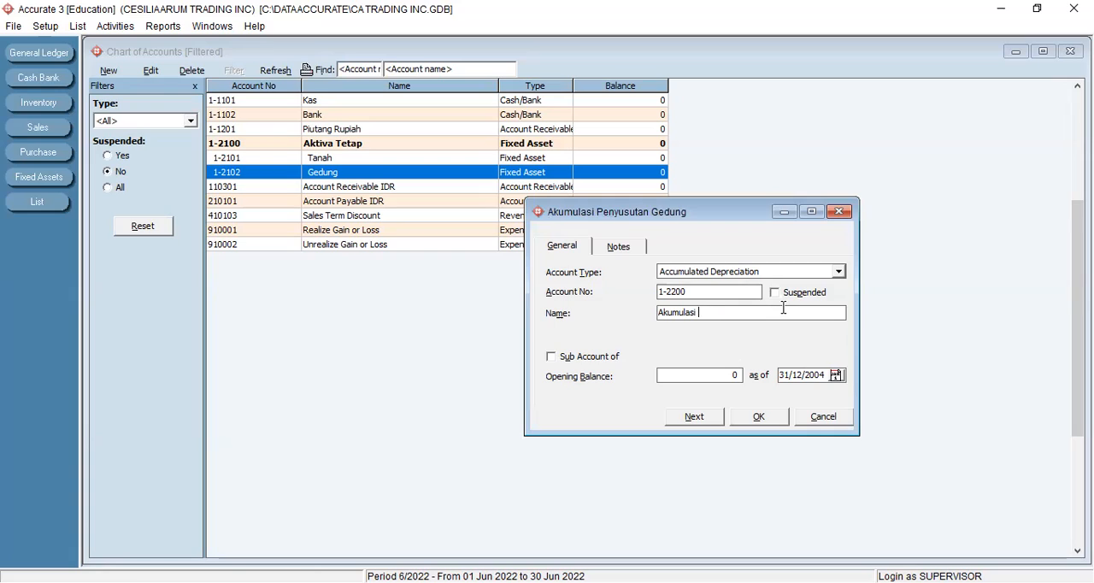
text(Penyusutan Aktiva Tetap)
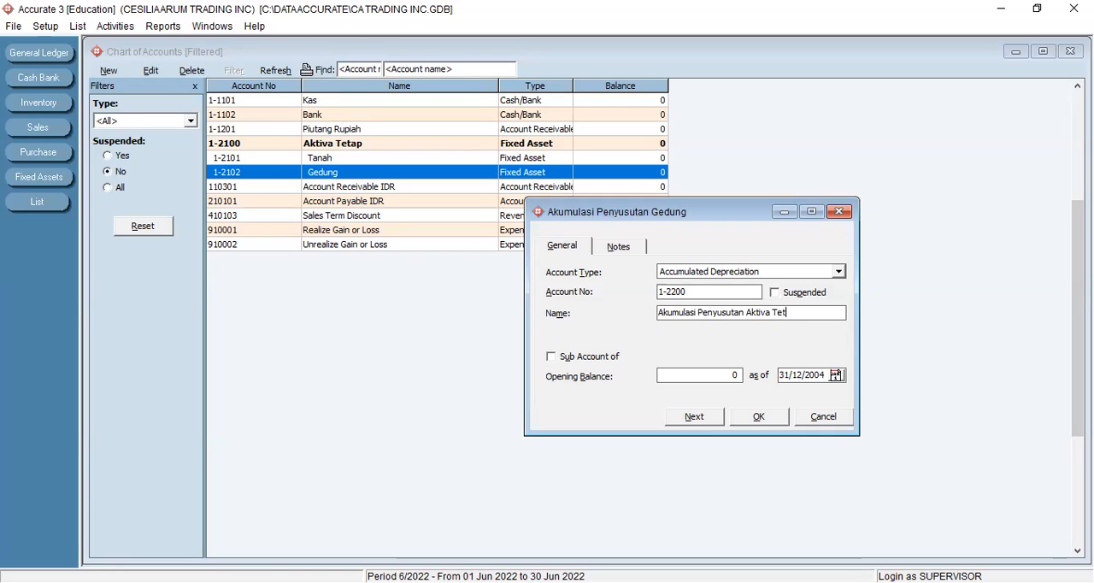
click(695, 418)
- Fill in a new Accumulated Depreciation account with number 1-2202 and the name Akumulasi Penyusutan Gedung
click(837, 270)
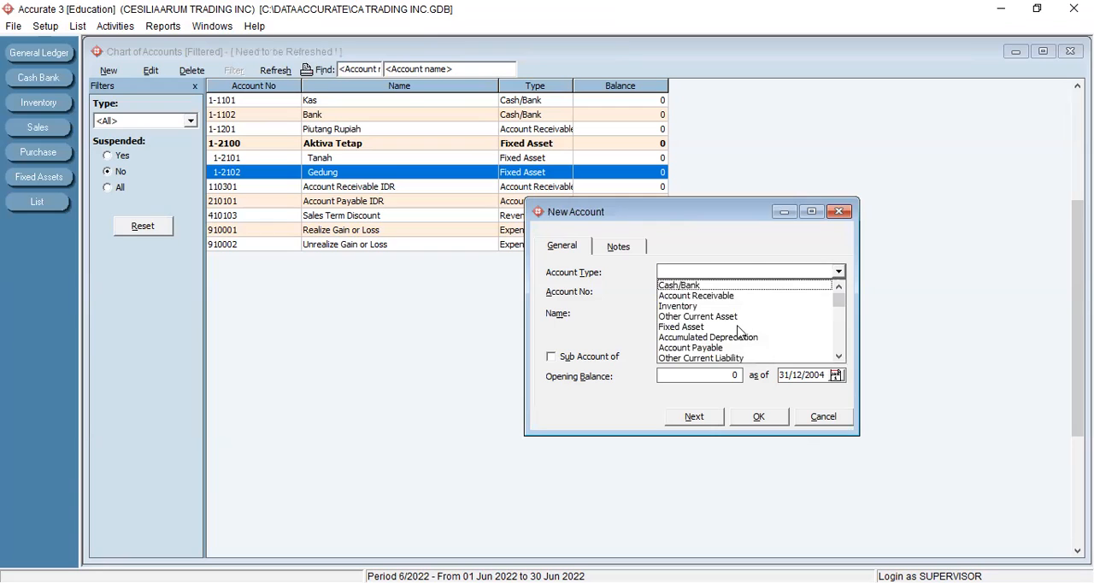
click(731, 335)
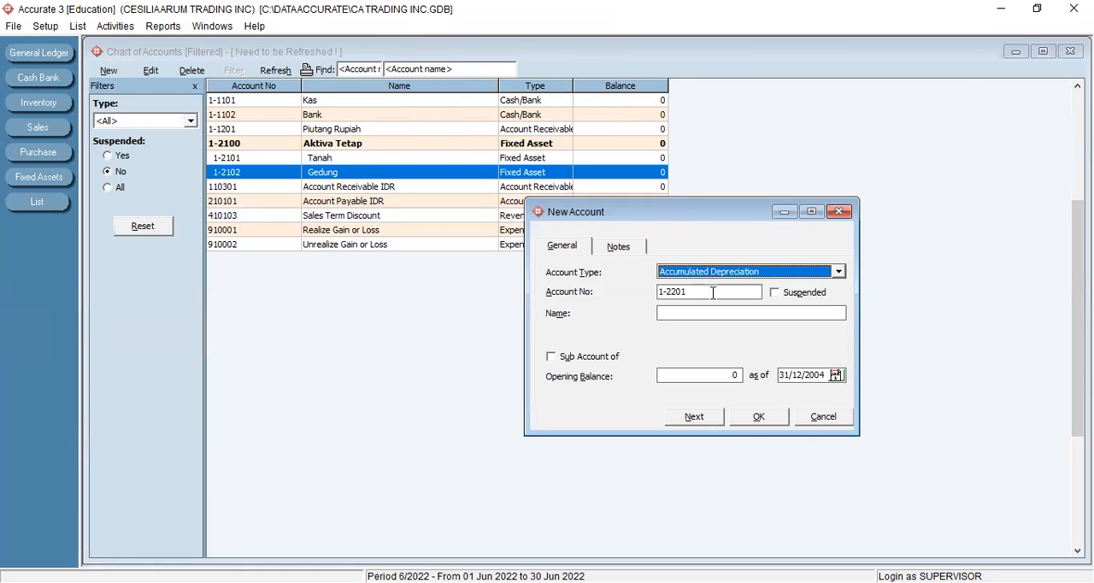
click(712, 292)
key(BackSpace)
text(2)
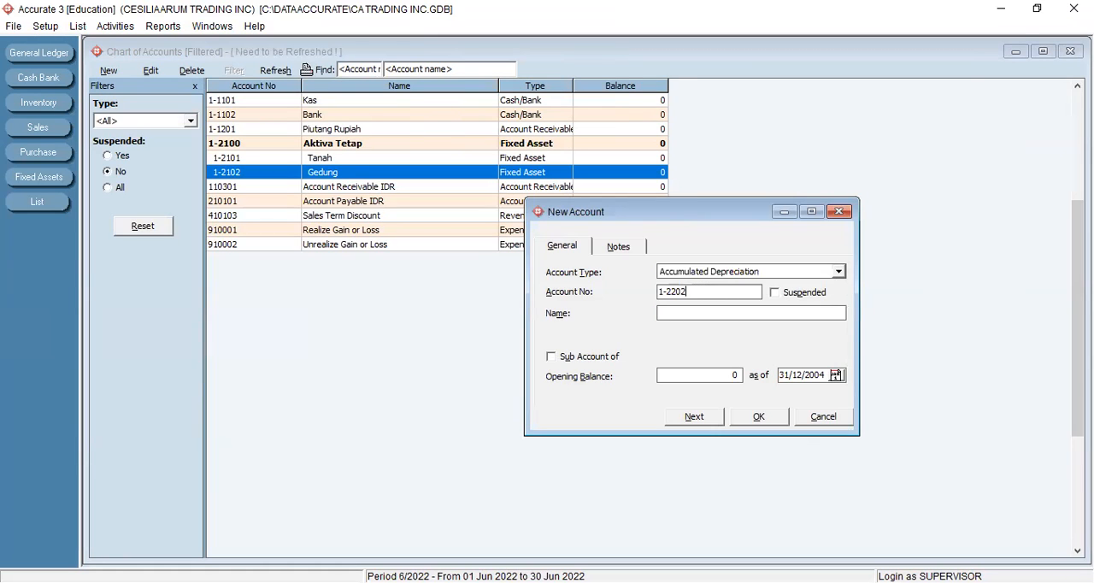
click(713, 312)
text(Akumulasi Penyusutan Gedung)
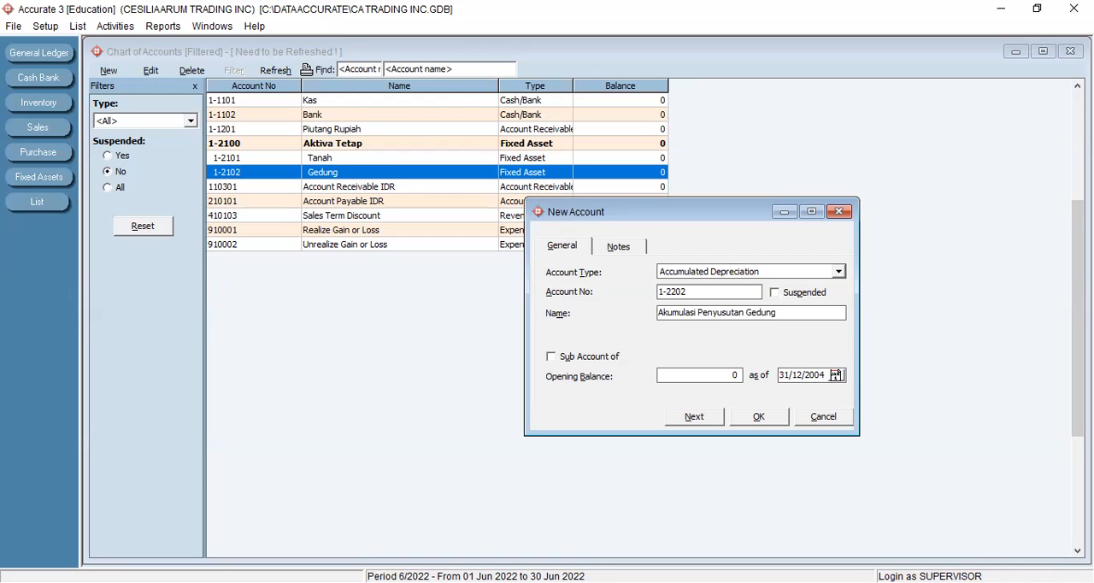
- Make Akumulasi Penyusutan Gedung a sub account of Akumulasi Penyusutan Aktiva Tetap and save it to continue with another account
click(617, 358)
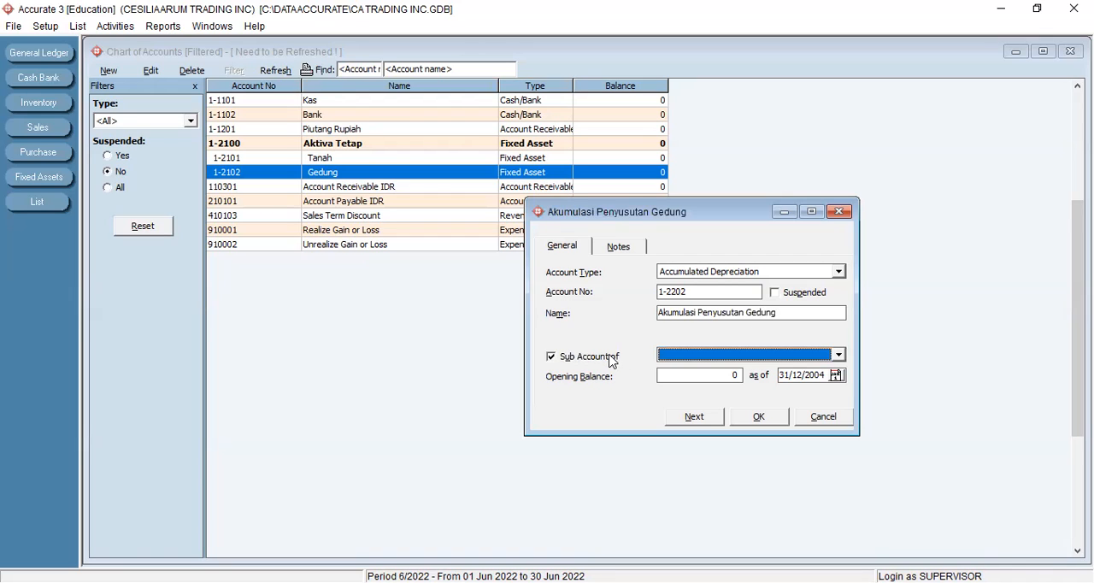
click(839, 356)
click(791, 370)
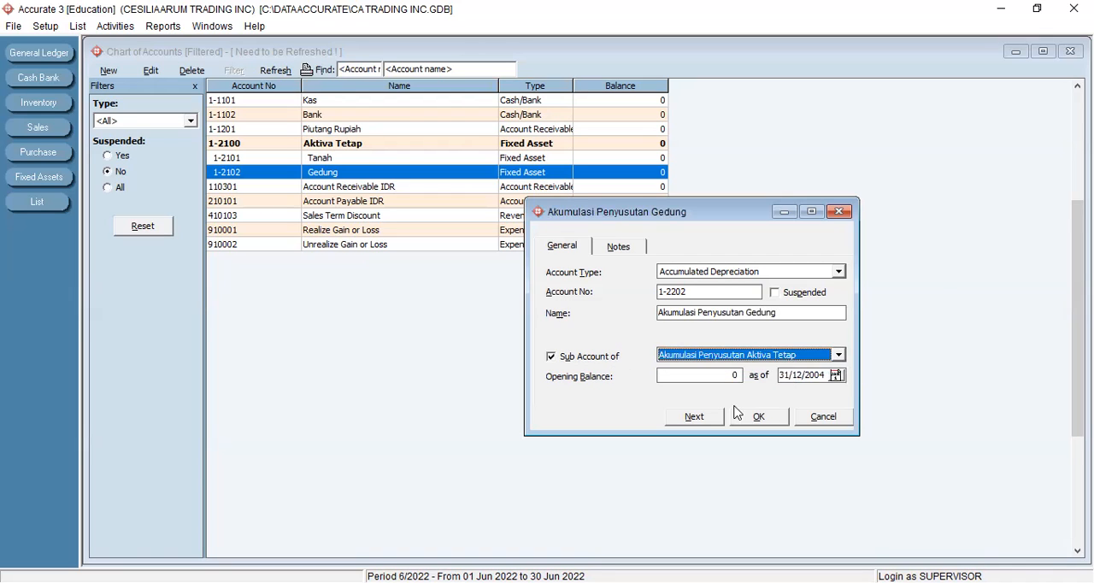
click(692, 419)
- Set the next new account's type to Account Payable and name it Akumulasi Penyusutan Peralatan
click(838, 272)
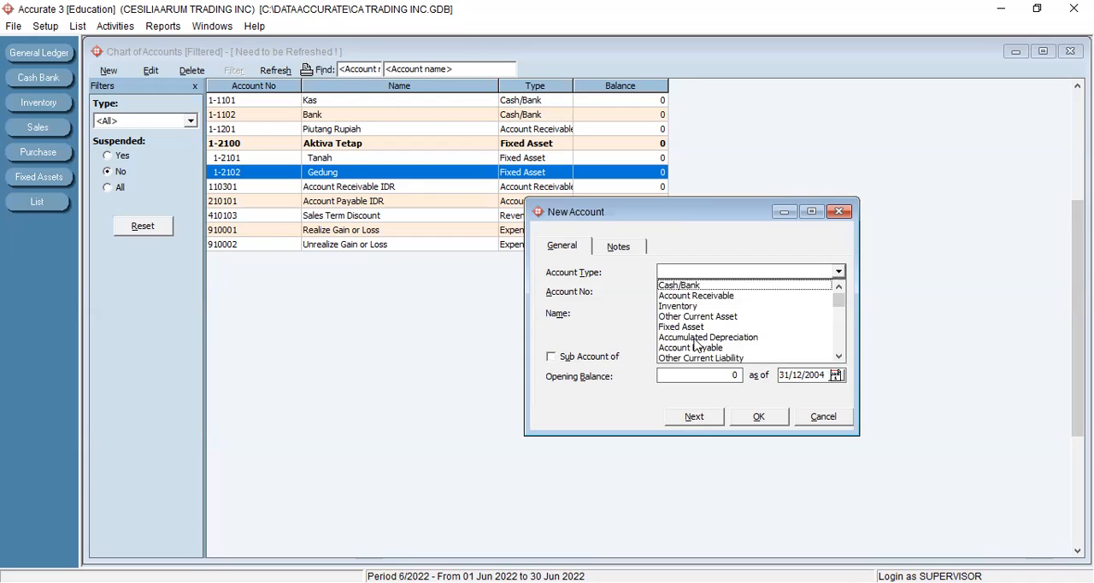
click(696, 346)
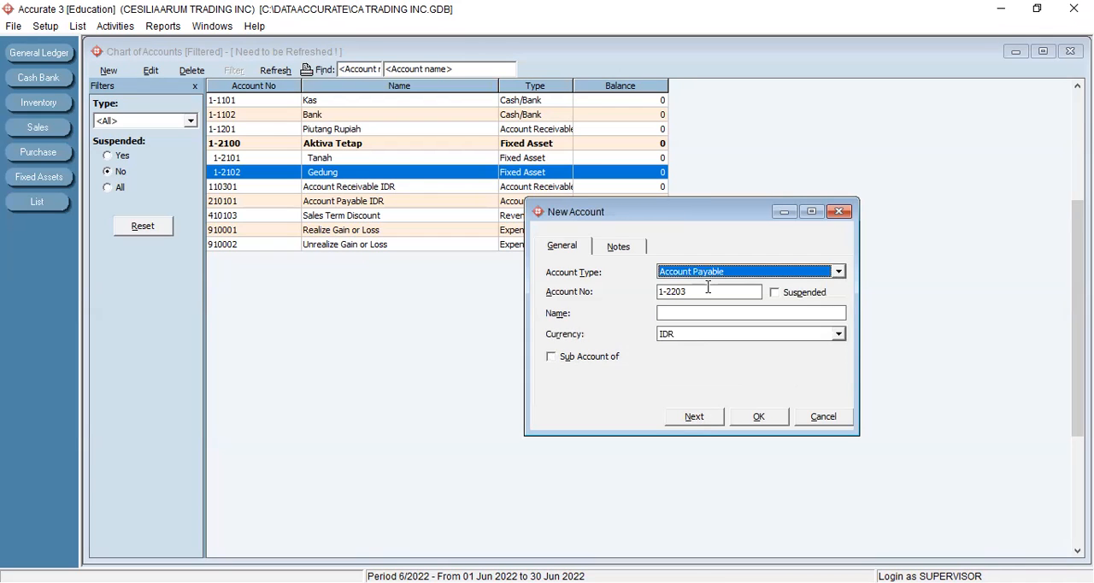
click(703, 310)
text(Akumul)
key(BackSpace)
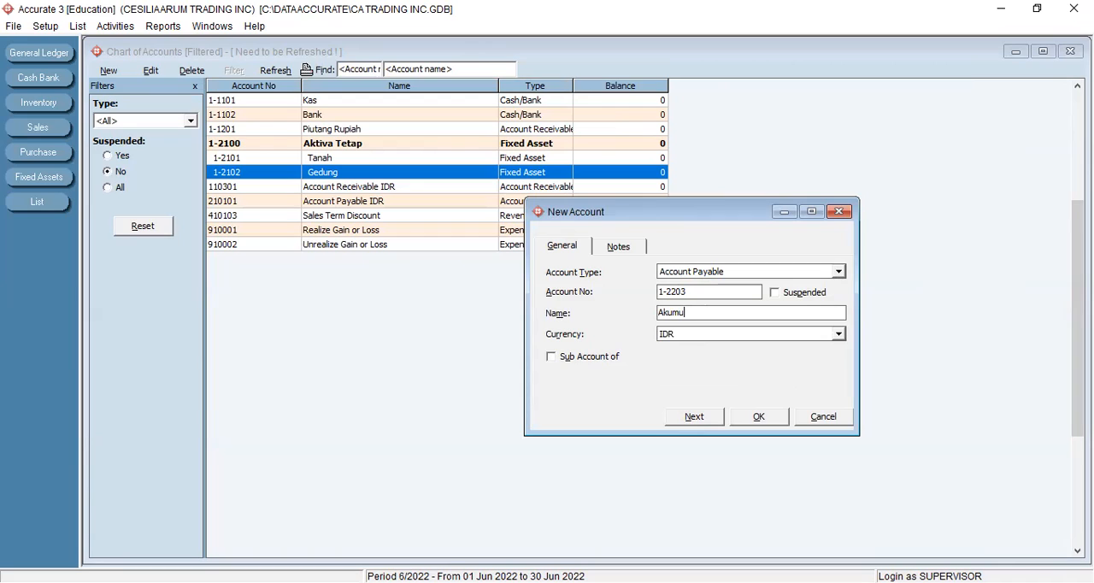
text(lasi Penyusutan Peralatan)
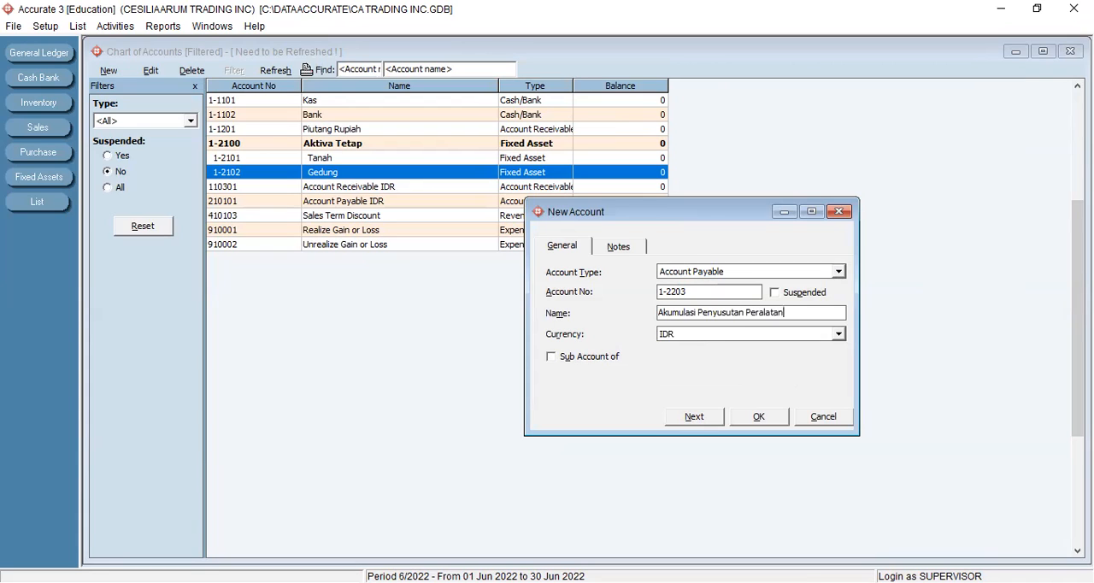
- Set the account's type to Accumulated Depreciation, make it a sub account of Akumulasi Penyusutan Aktiva Tetap, and save it
click(567, 357)
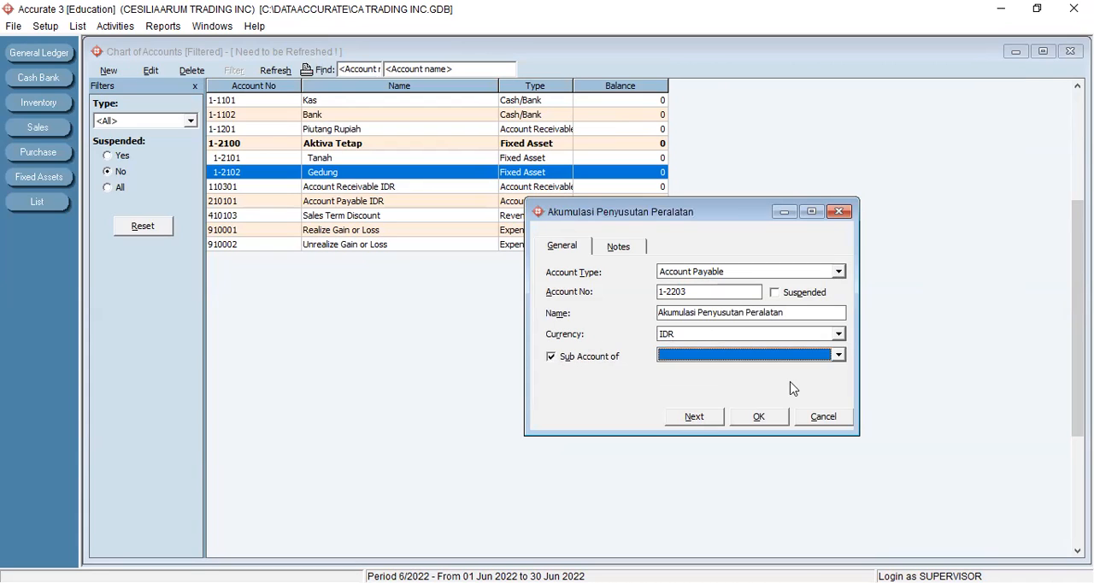
click(838, 356)
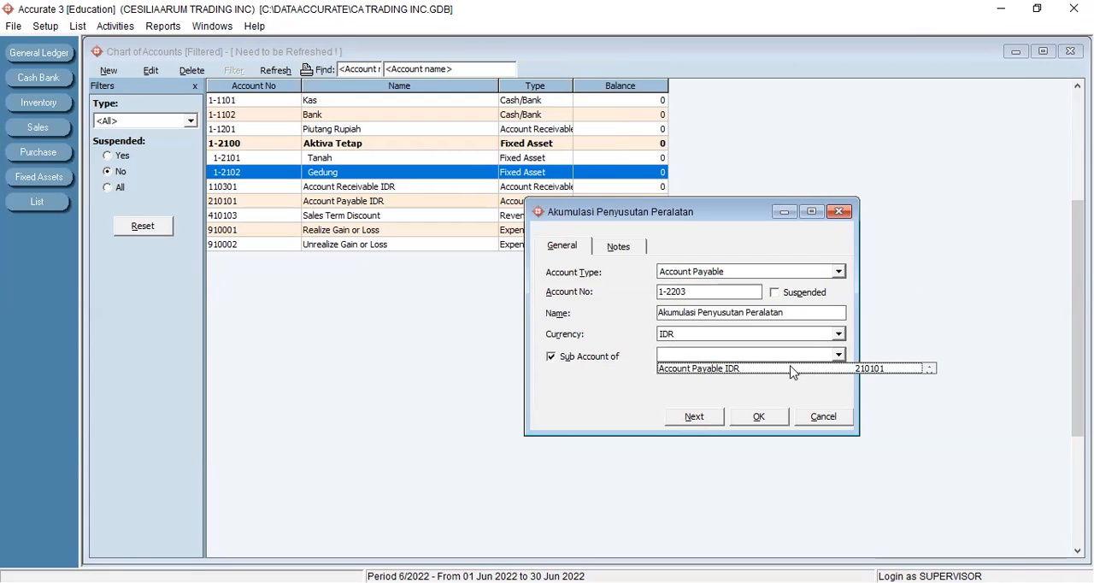
click(838, 271)
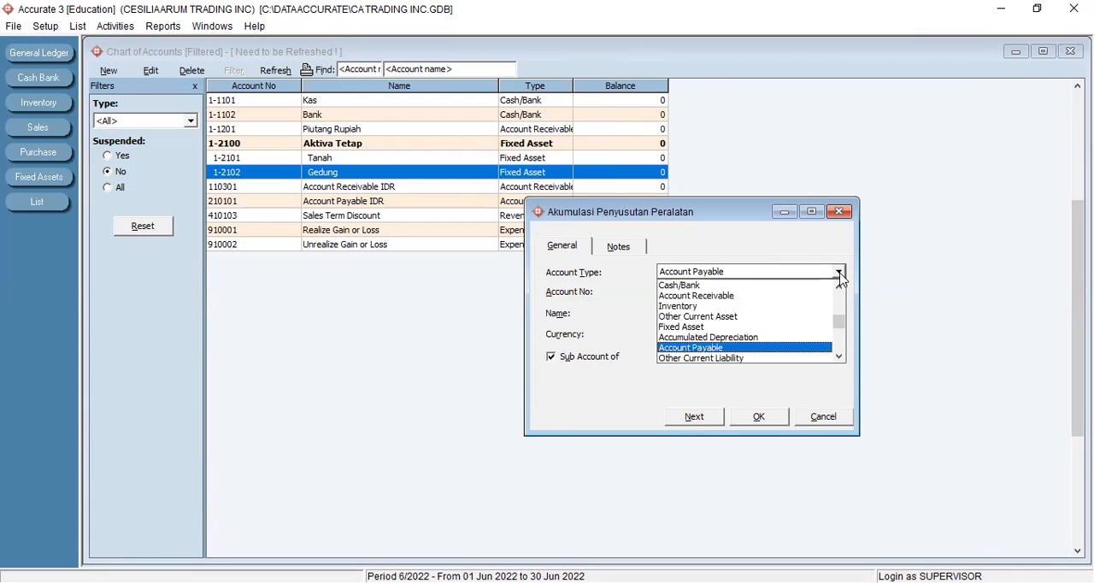
click(723, 338)
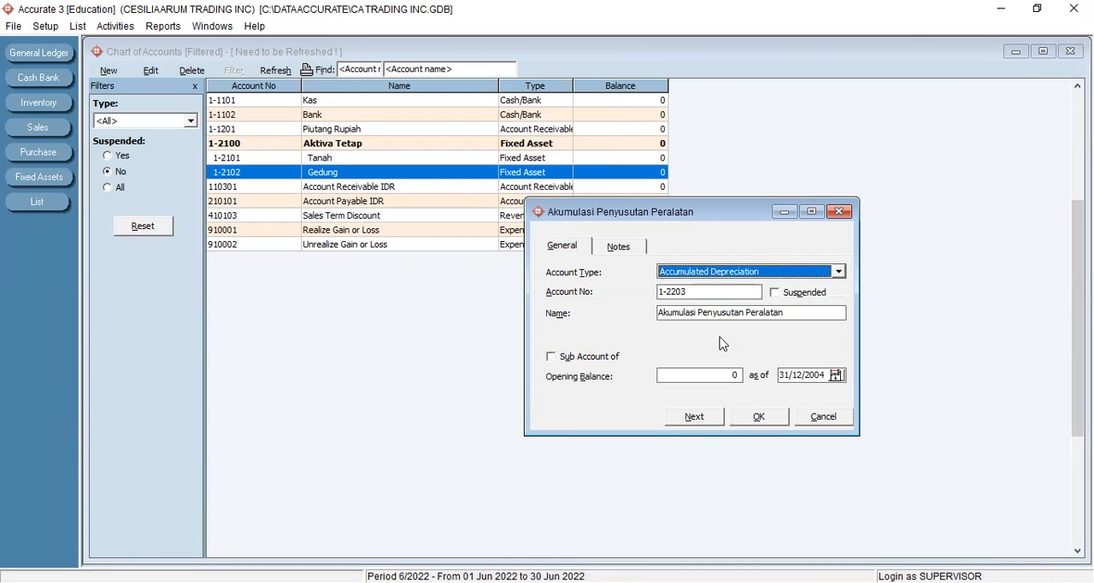
click(596, 359)
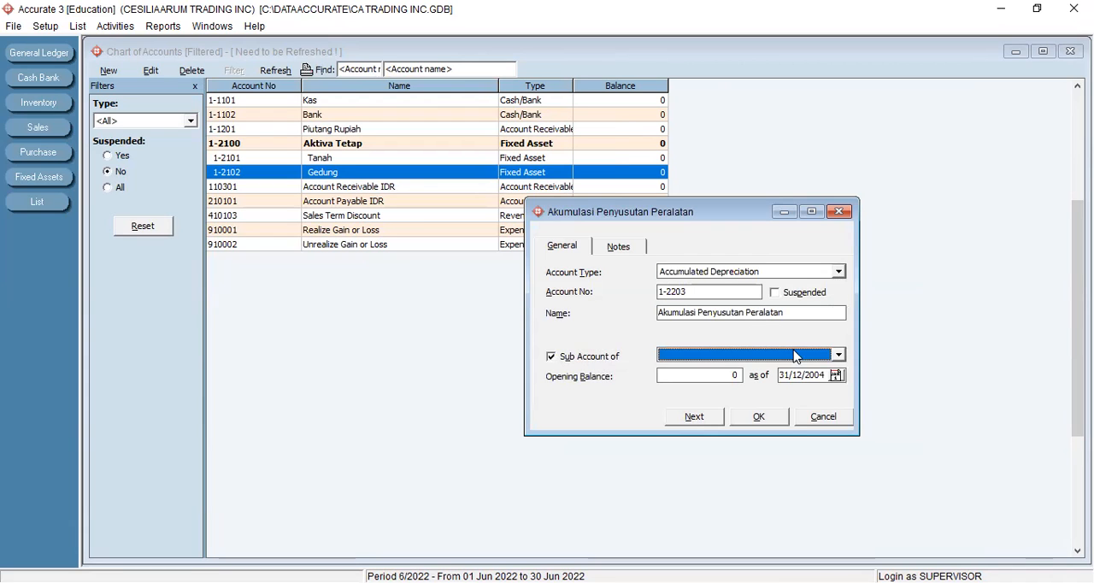
click(827, 357)
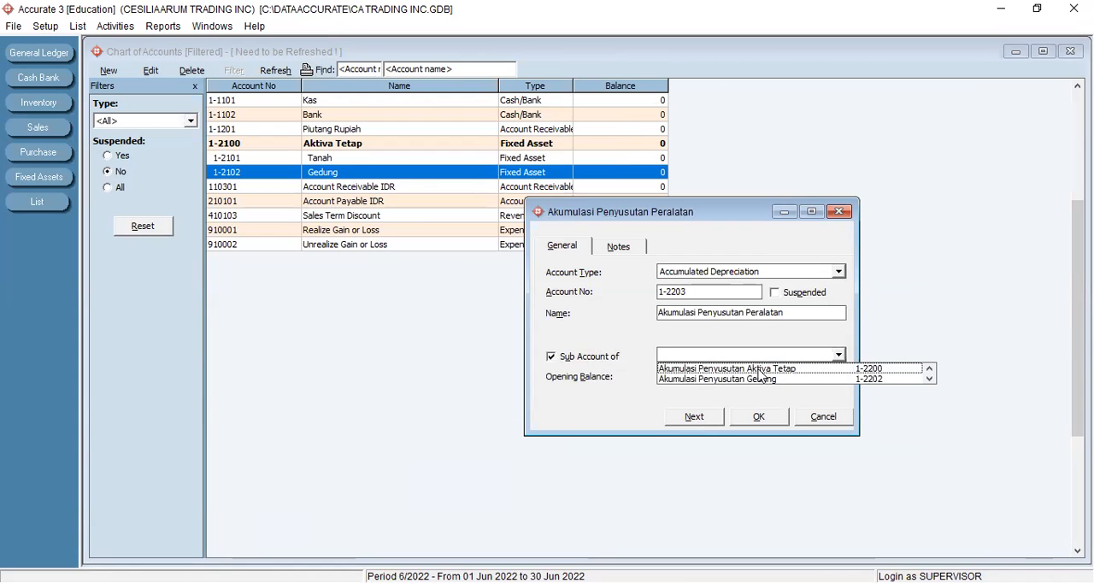
click(760, 366)
click(757, 416)
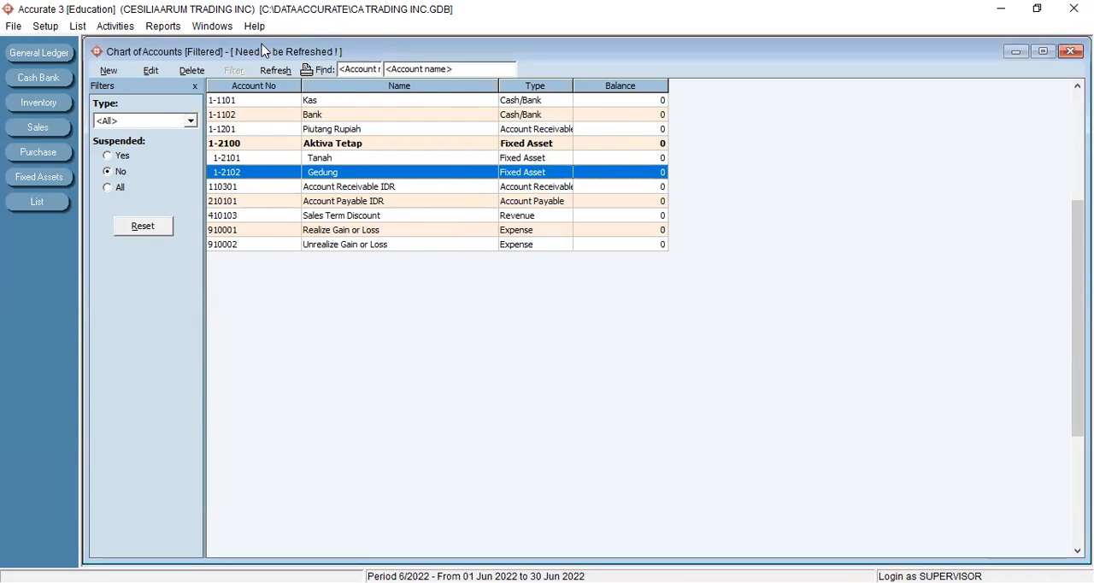
- Refresh the chart of accounts and check the two sub accounts under Akumulasi Penyusutan Aktiva Tetap
click(283, 76)
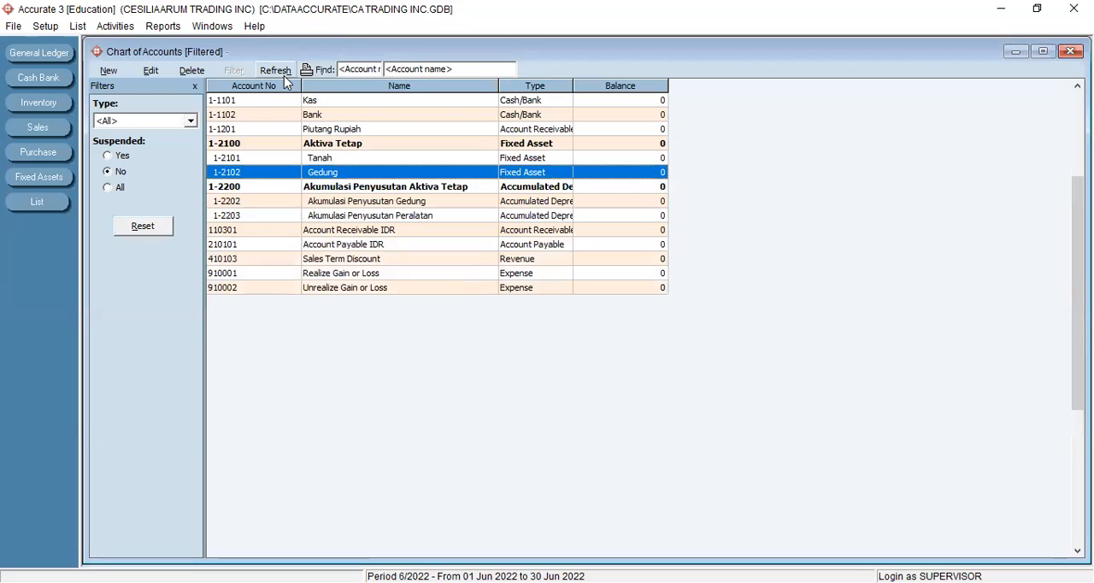
click(344, 202)
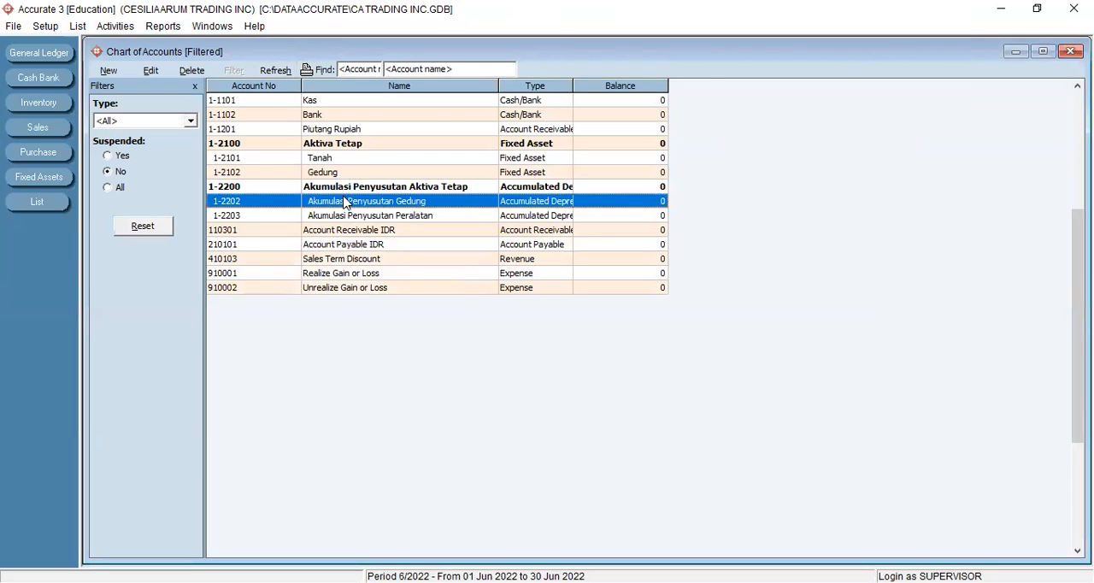
click(416, 217)
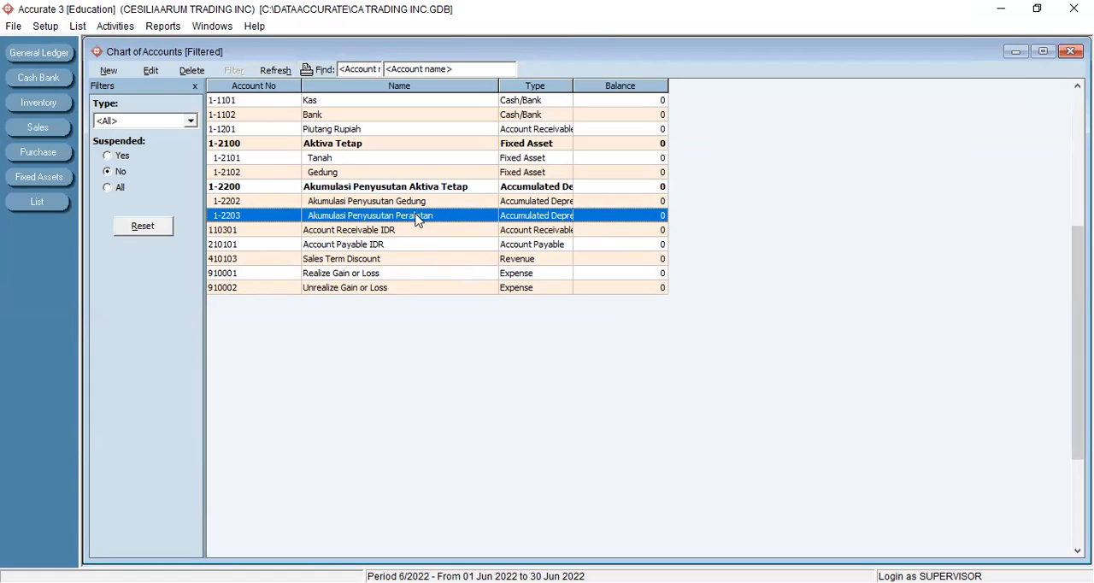
- Delete the default account 210101 Account Payable IDR from the chart of accounts
click(332, 232)
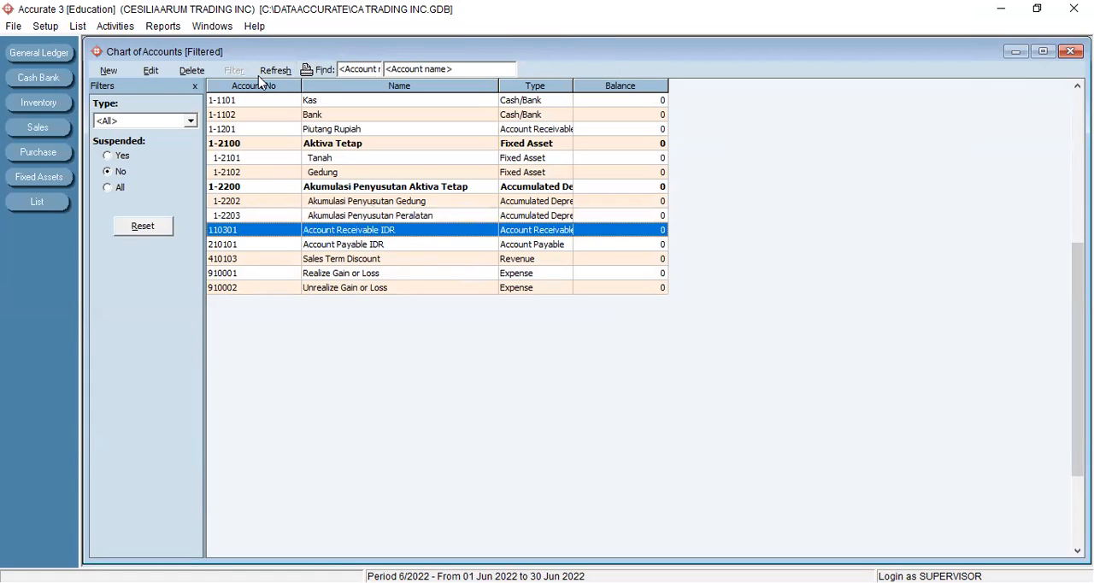
click(298, 243)
click(188, 75)
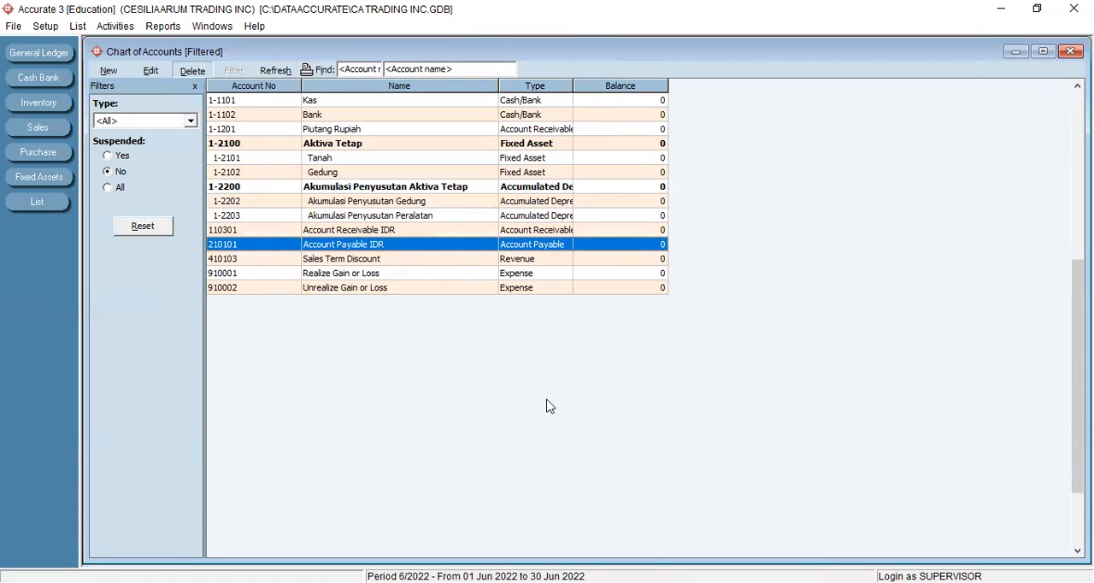
click(514, 337)
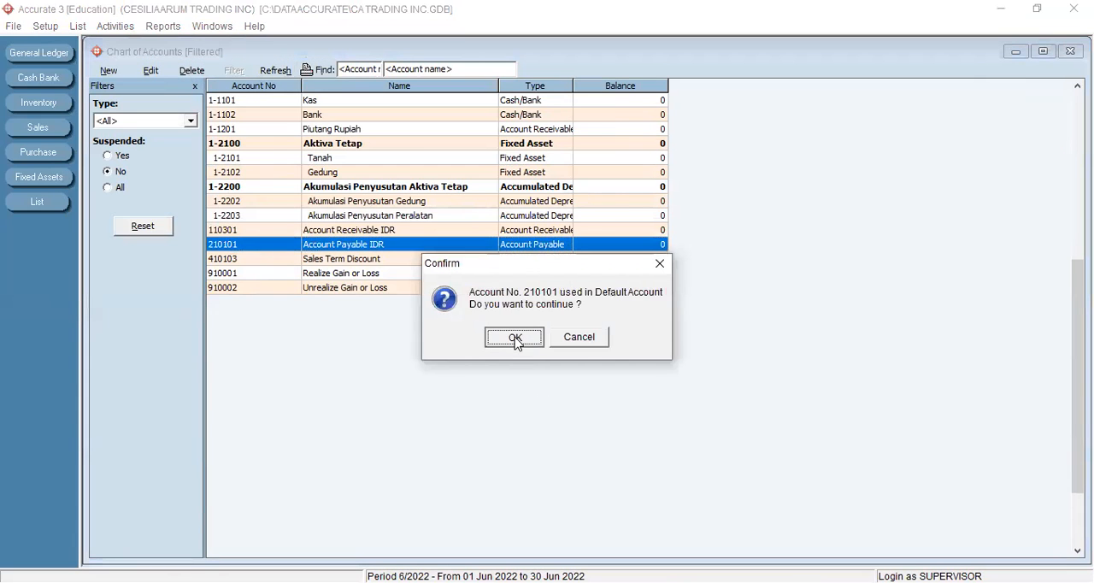
click(513, 336)
- Delete the default account 410103 Sales Term Discount
click(192, 71)
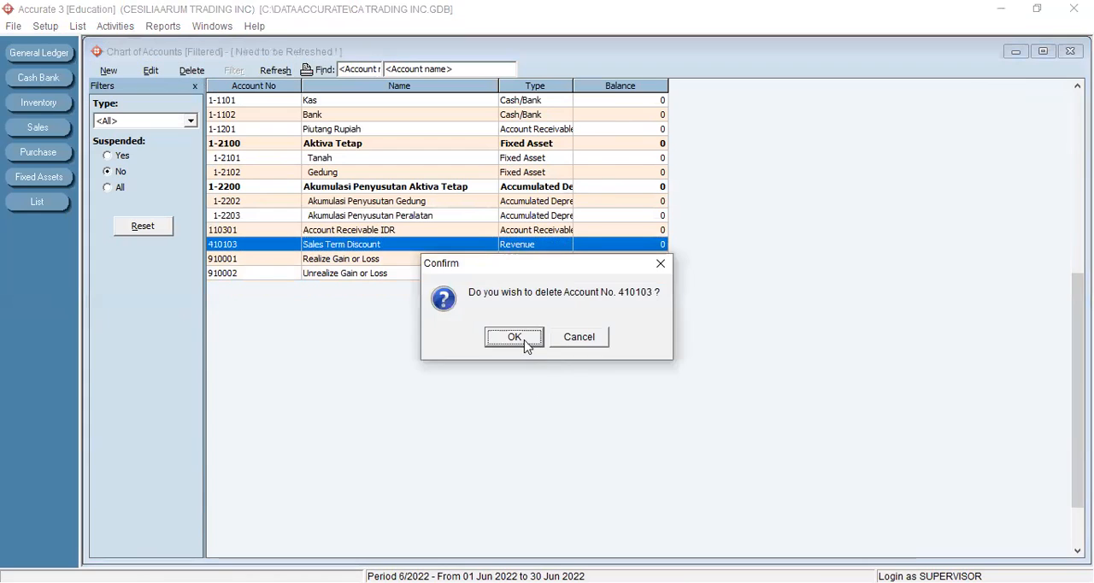
click(523, 342)
click(524, 342)
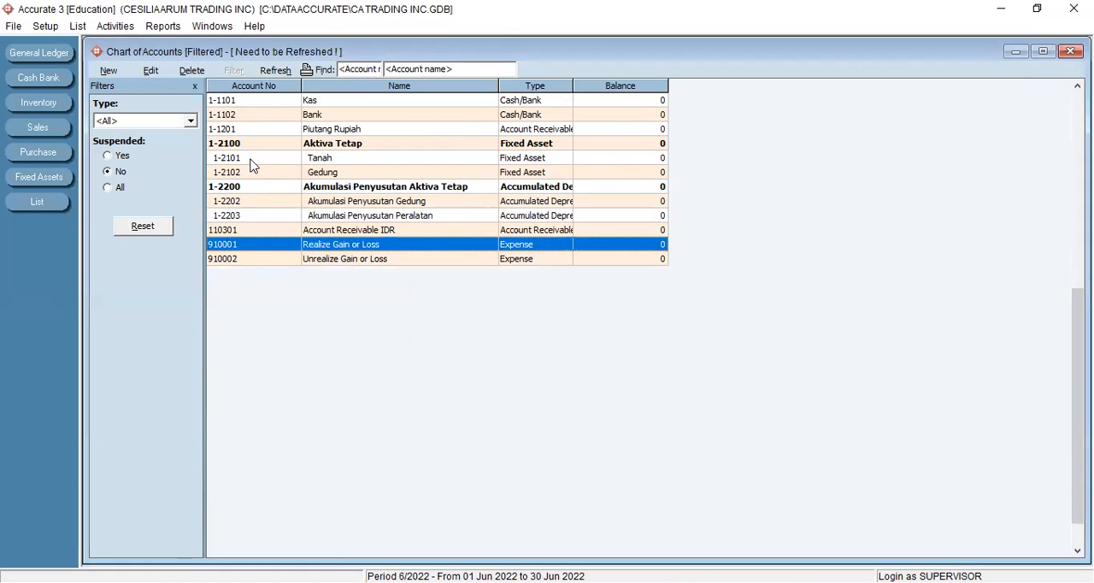
- Delete the default expense accounts 910001 Realize Gain or Loss and 910002 Unrealize Gain or Loss
click(188, 72)
click(520, 342)
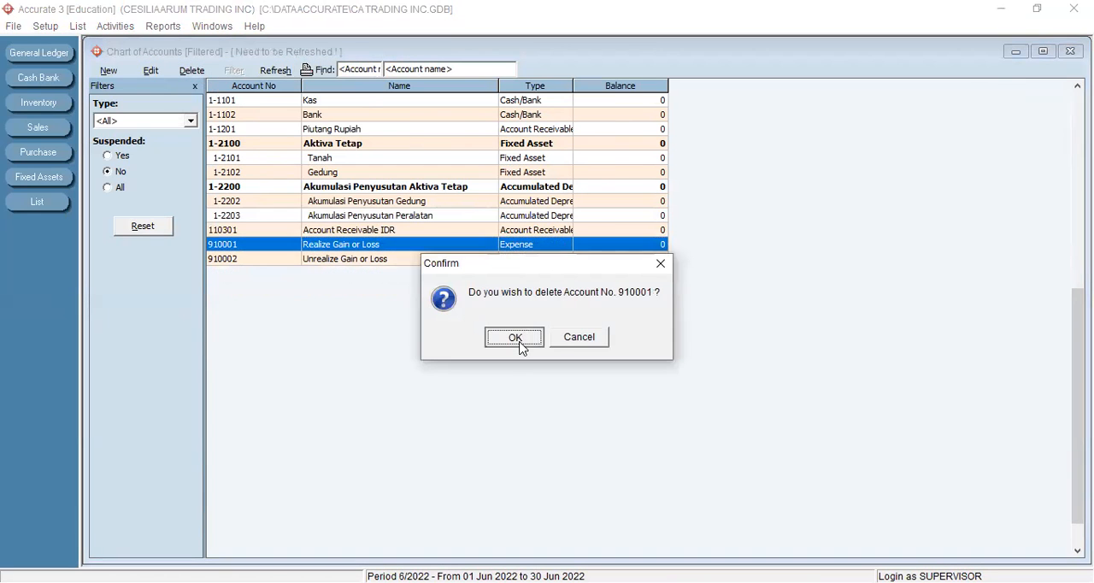
click(511, 339)
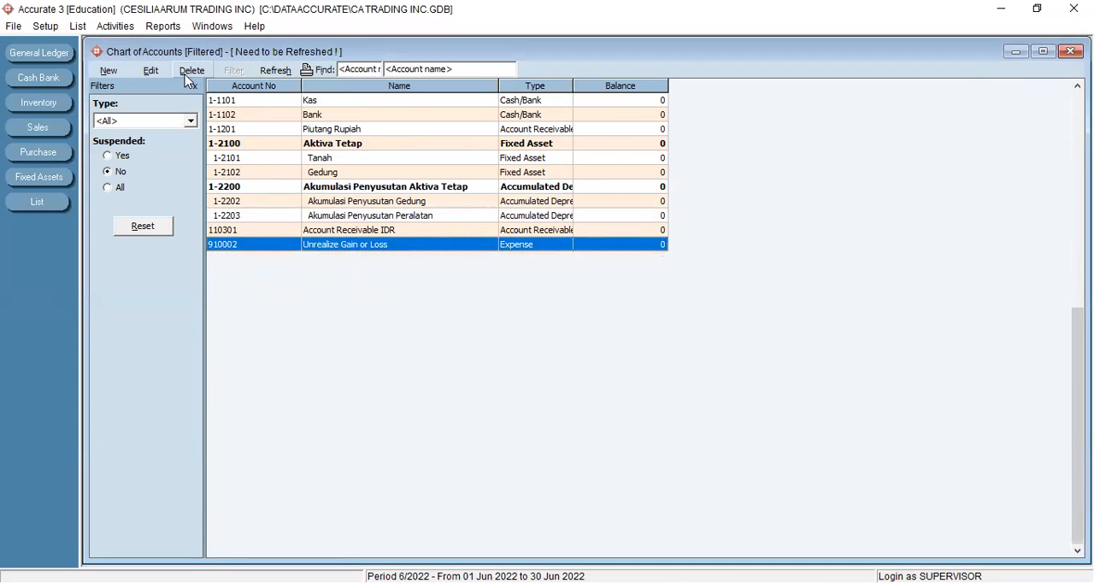
click(189, 73)
click(499, 343)
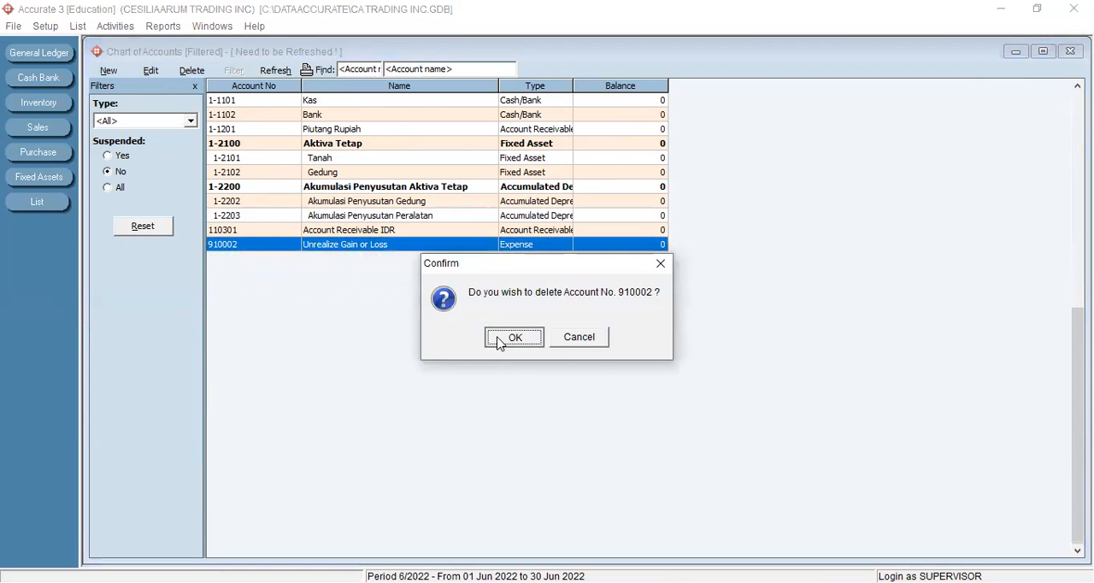
click(511, 339)
- Delete the default account 110301 Account Receivable IDR
click(191, 73)
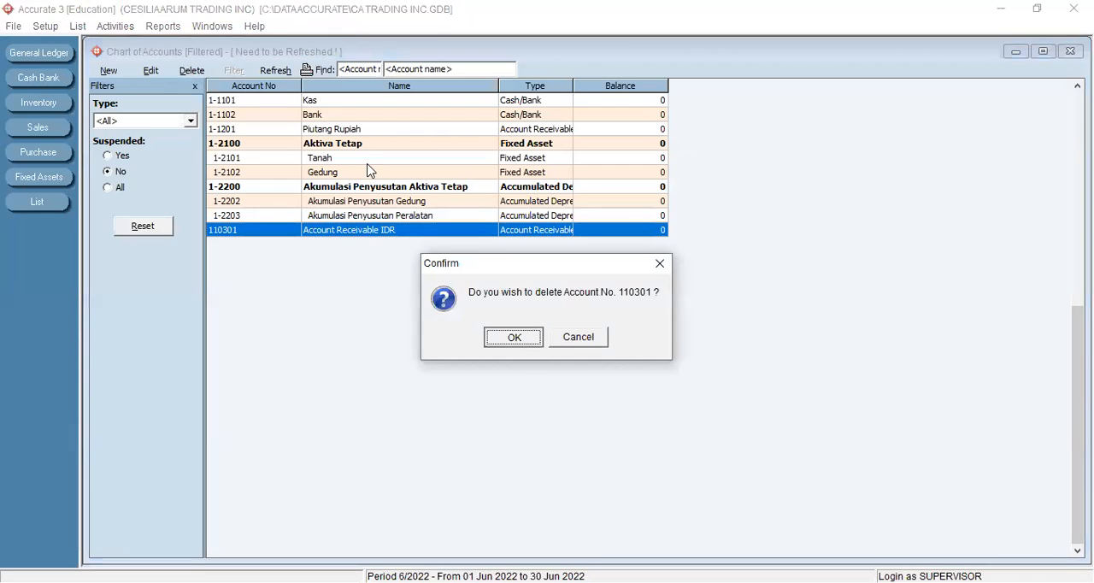
key(Return)
click(522, 339)
- Refresh the chart of accounts and close its list
click(276, 70)
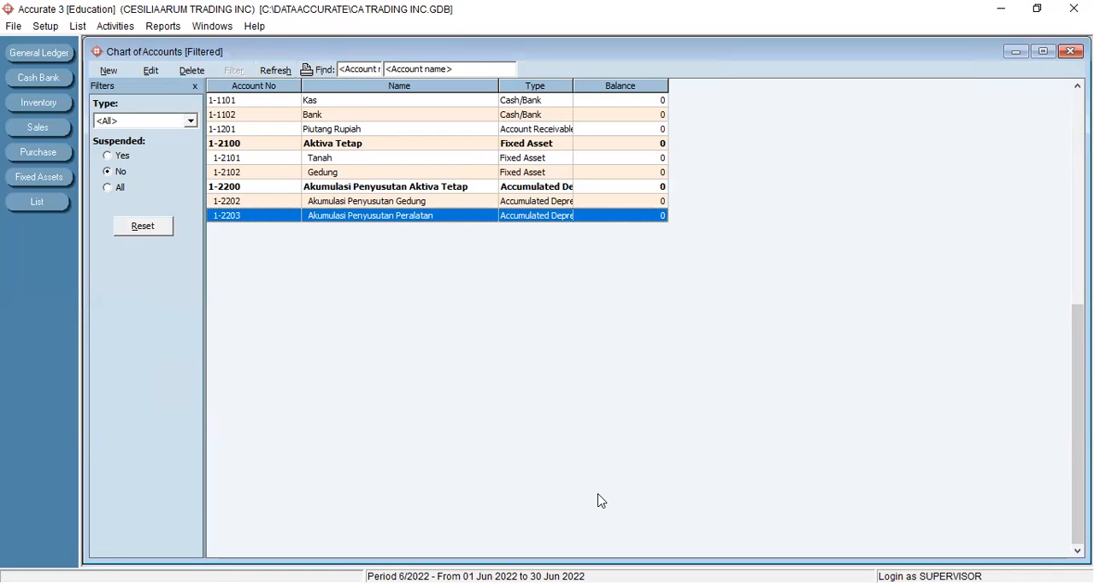
key(alt+Tab)
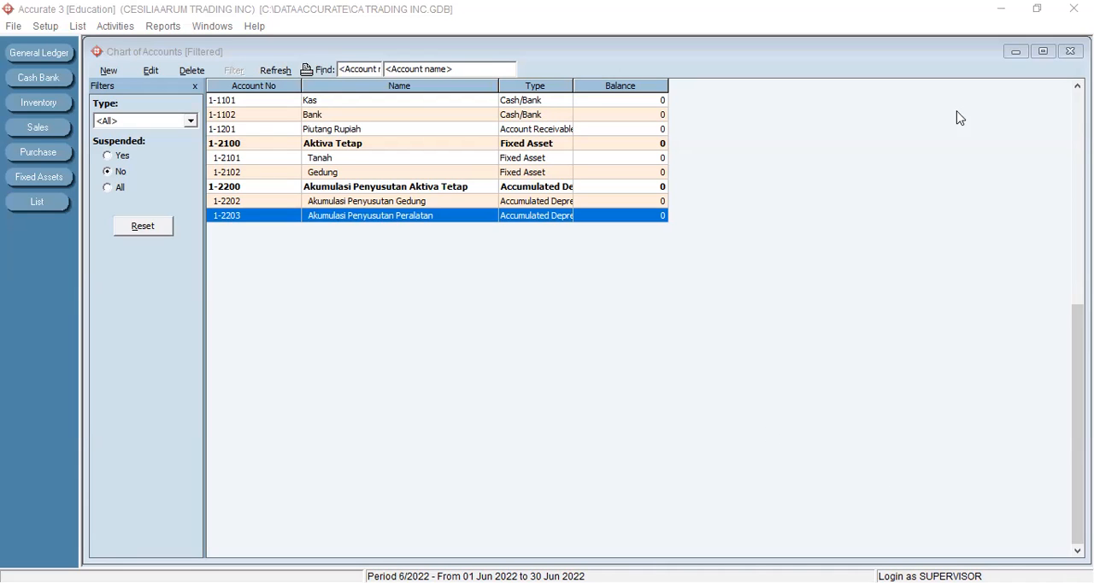
click(1070, 52)
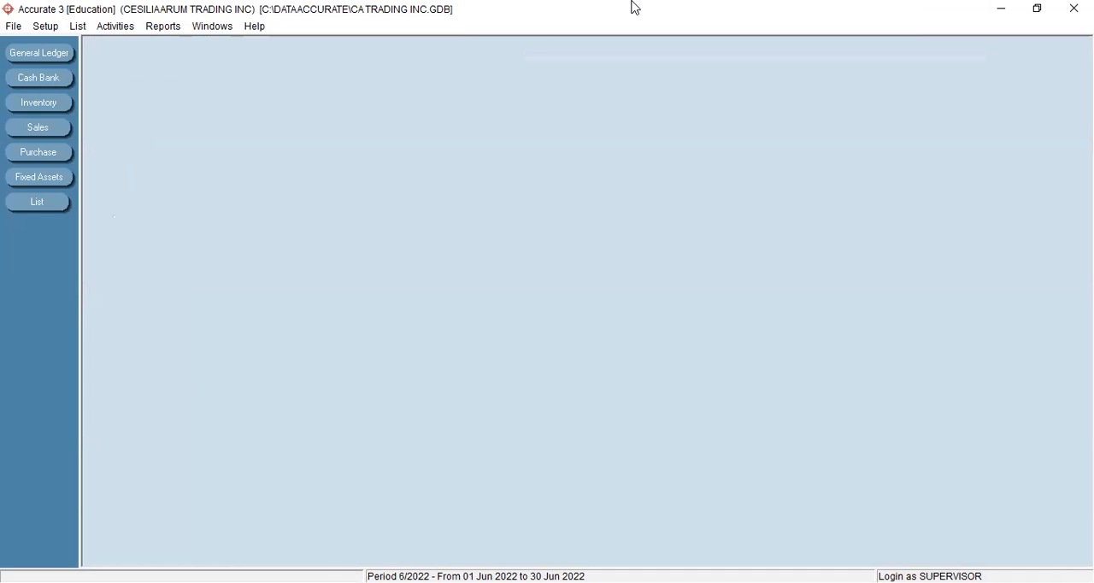
- Create a customer type named GENERAL, refresh the customer types list and close it
click(77, 26)
mouse_move(128, 279)
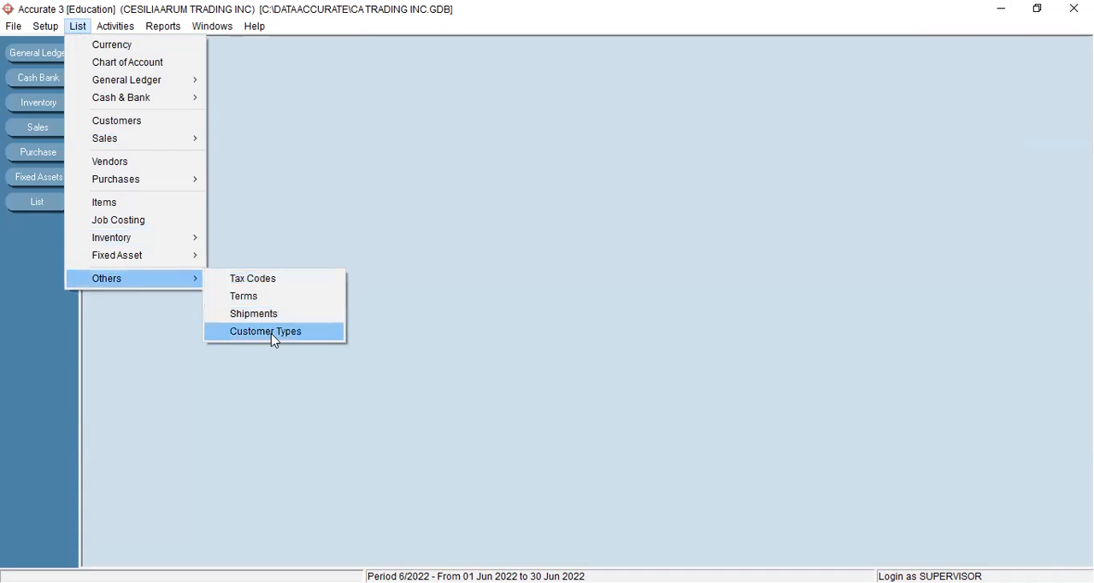
click(274, 331)
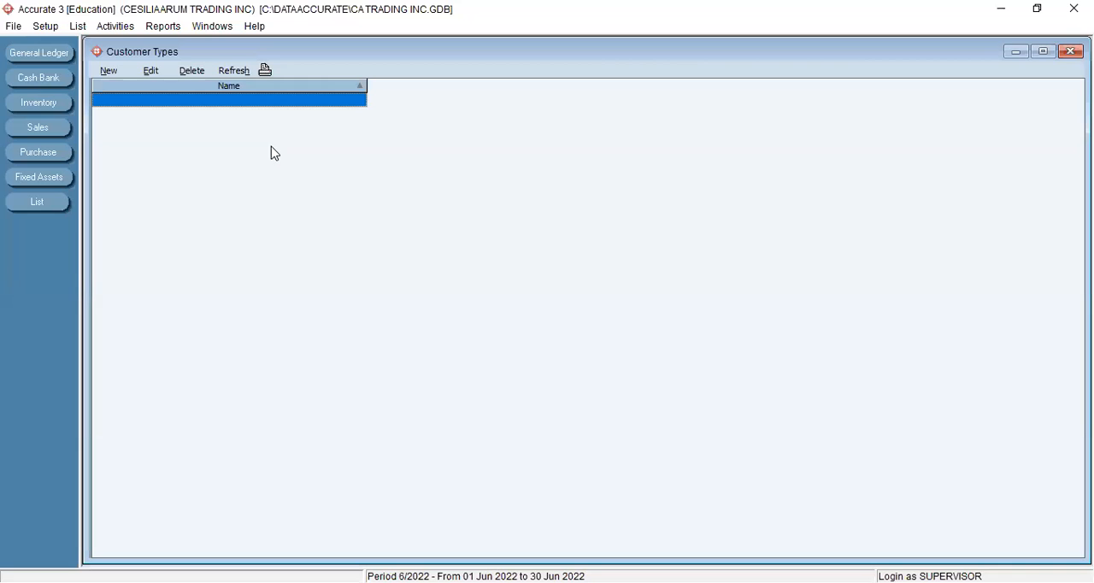
click(105, 72)
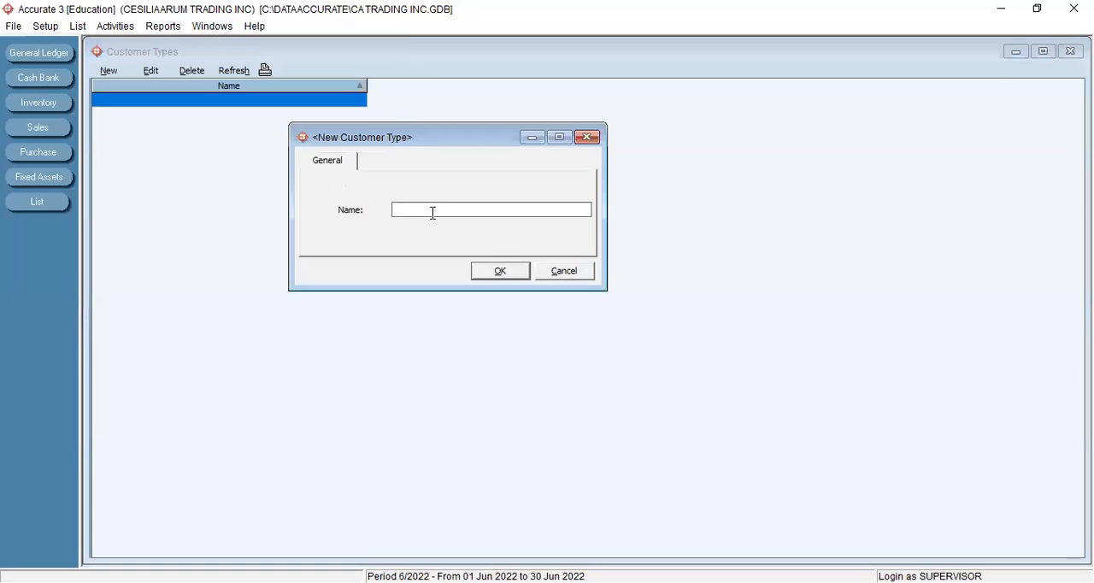
text(GENERAL)
click(481, 275)
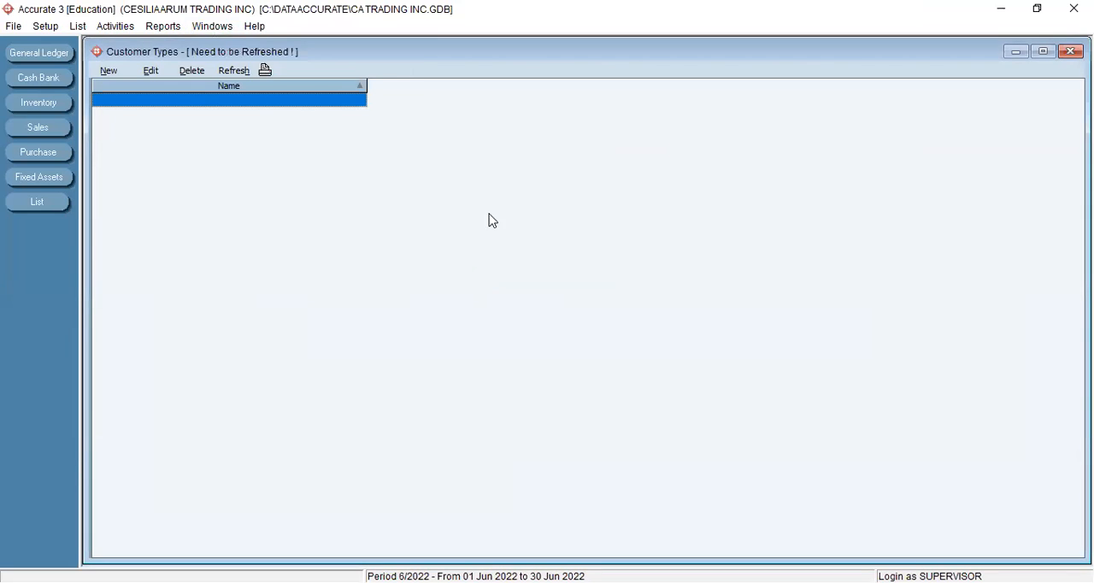
click(235, 74)
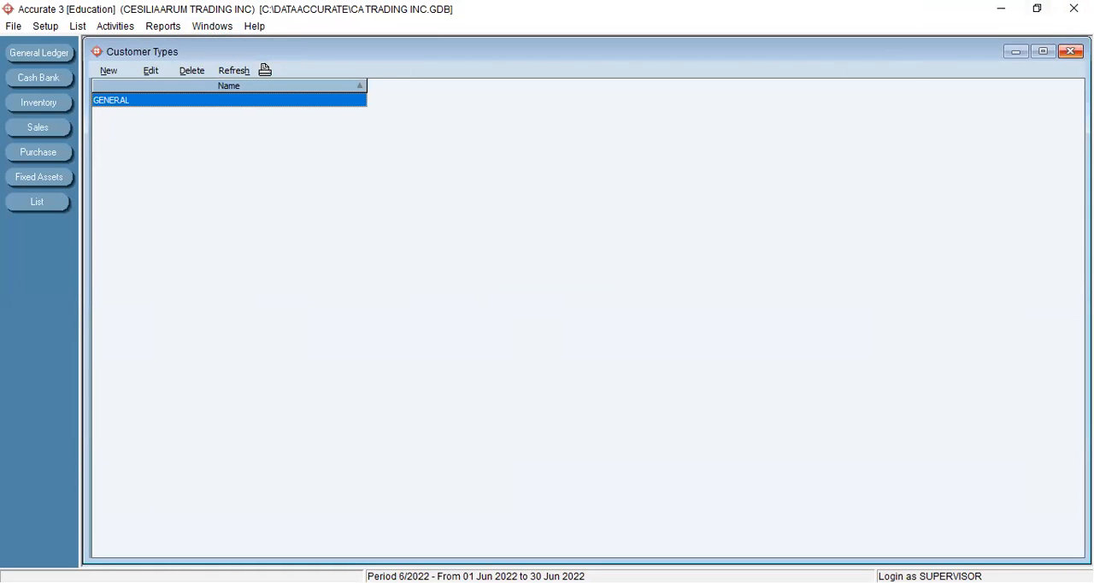
click(1070, 51)
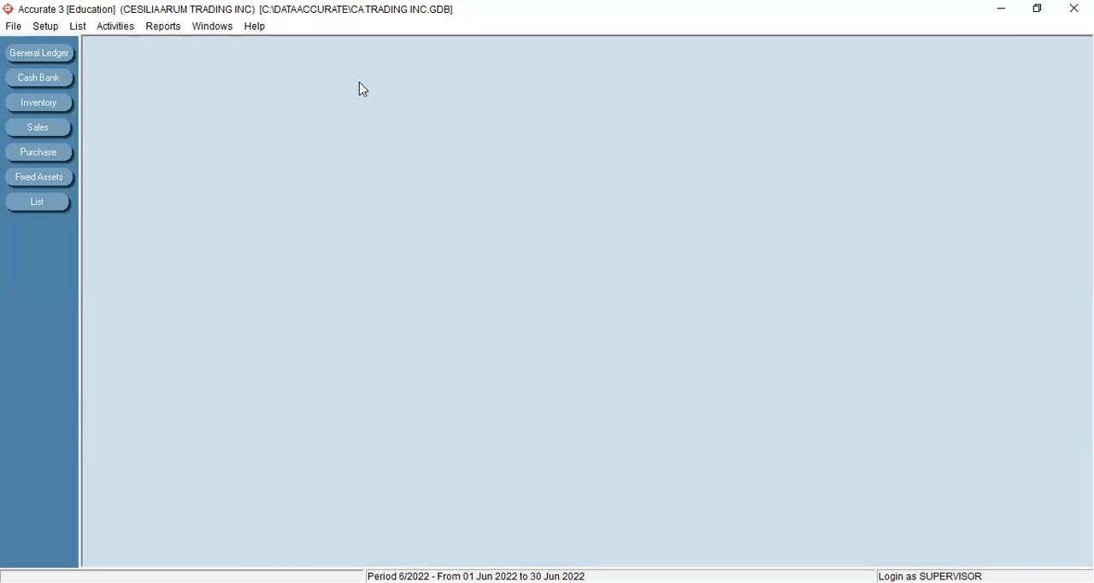
- Start a new customer record, replace its default customer number with the customer's own code and name it Sulih Mas
click(79, 27)
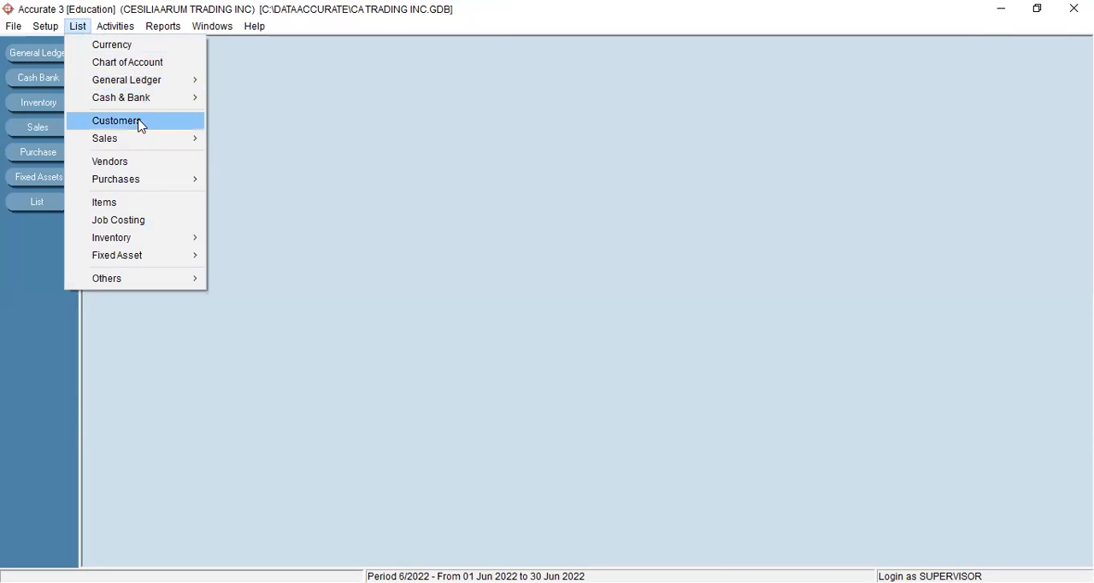
key(Return)
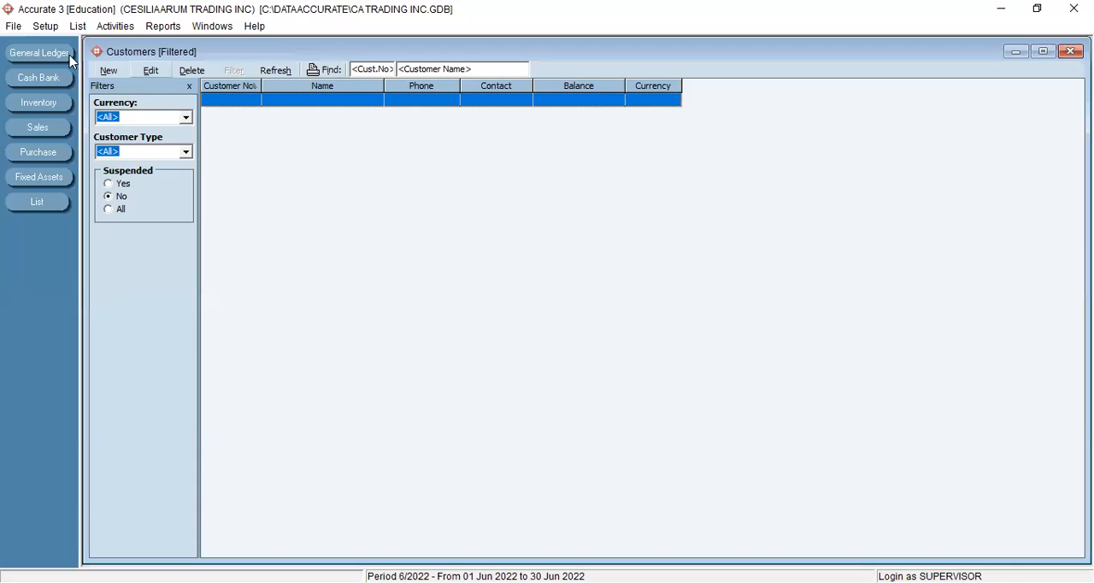
click(111, 71)
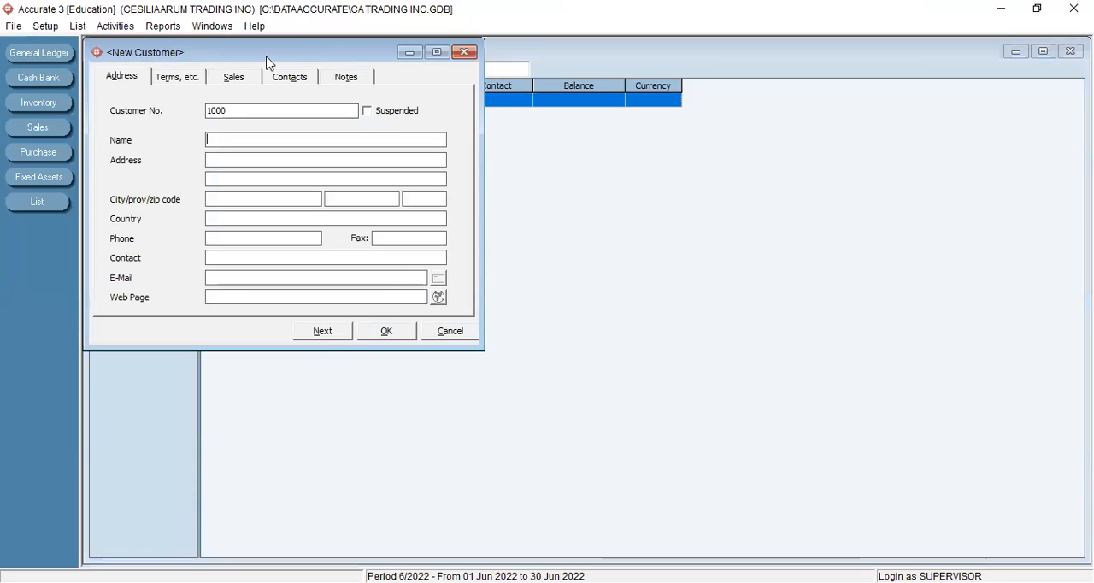
click(401, 155)
key(BackSpace)
key(BackSpace)
key(BackSpace)
key(BackSpace)
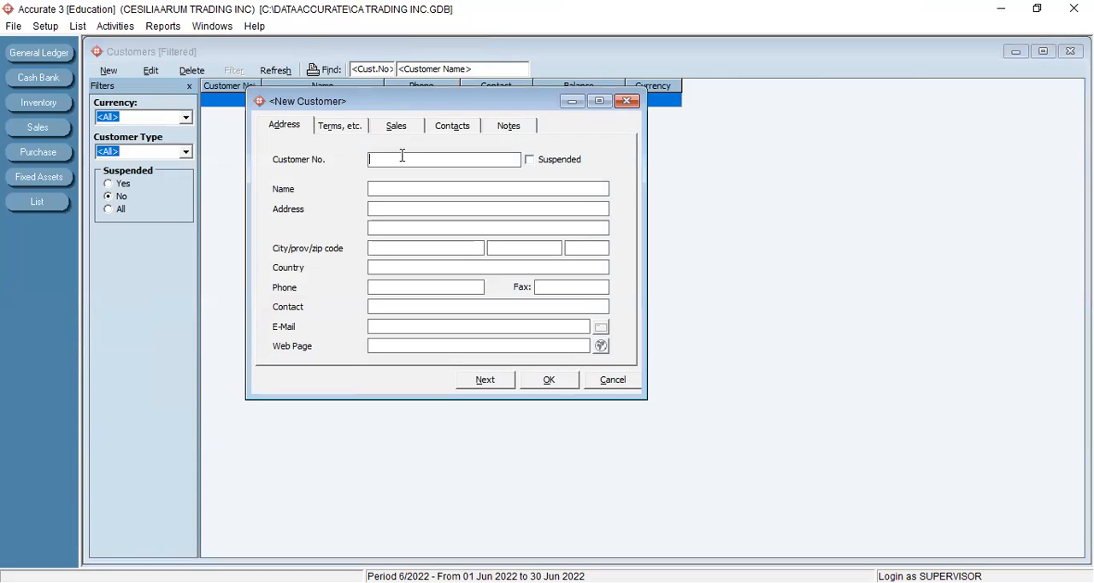
text(C.)
text(001)
text(S)
text(ulih M)
text(as)
- Set the Sulih Mas customer's currency to IDR and save the record, continuing to a new customer
click(344, 128)
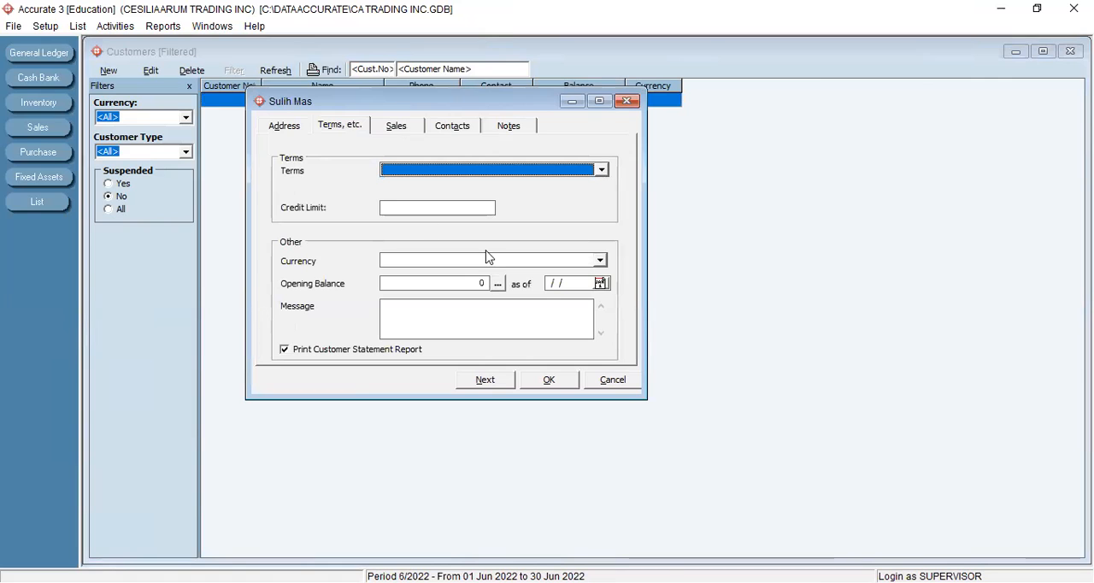
click(600, 260)
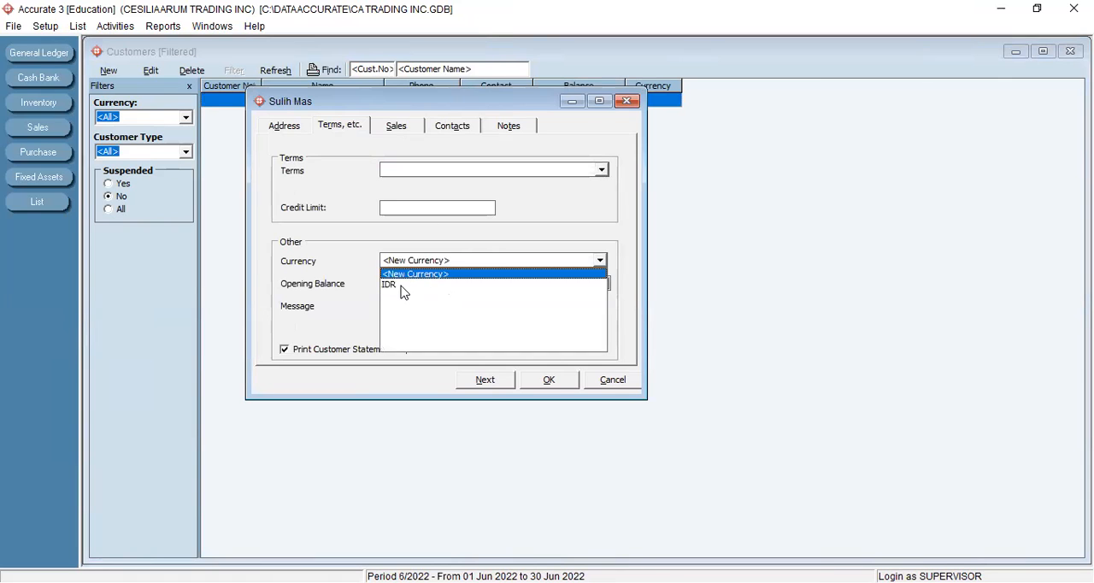
click(402, 286)
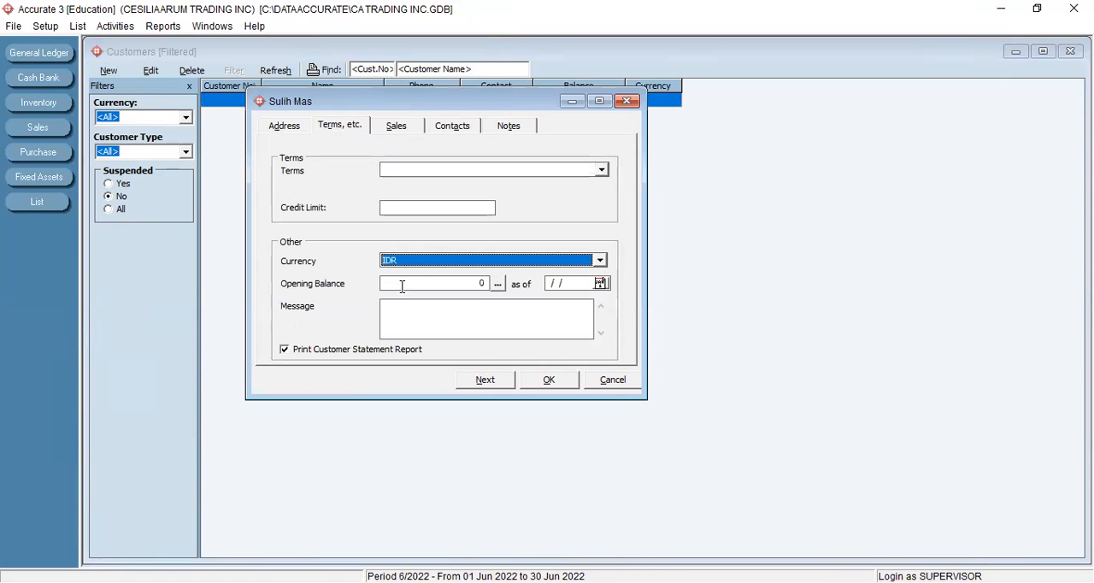
click(485, 380)
- Add the customer Asafa Prima with currency IDR, and refresh and close the customers list
click(401, 190)
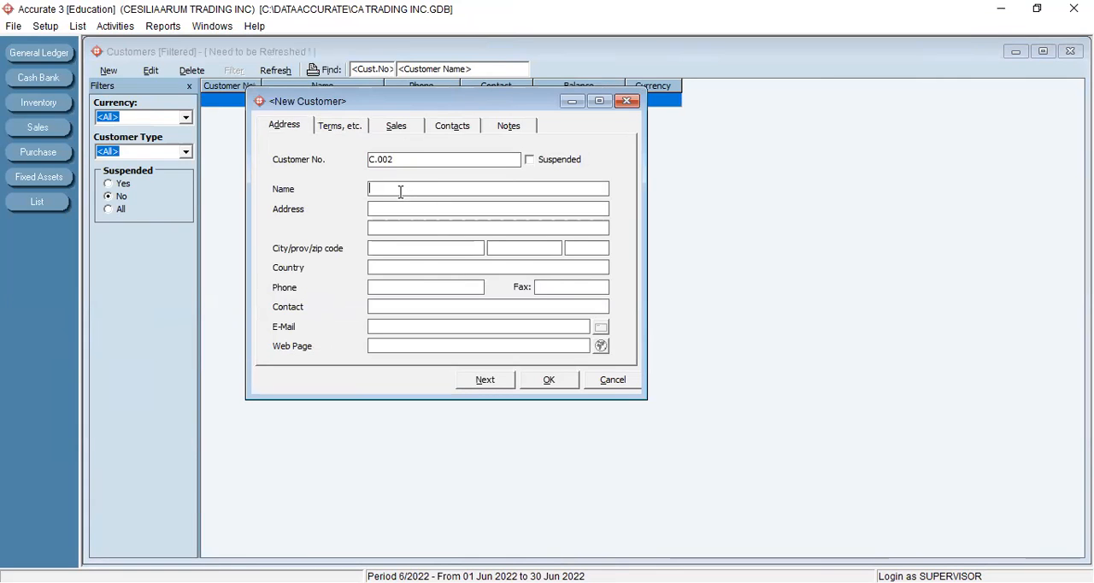
text(Asafa Prima)
click(335, 126)
click(600, 260)
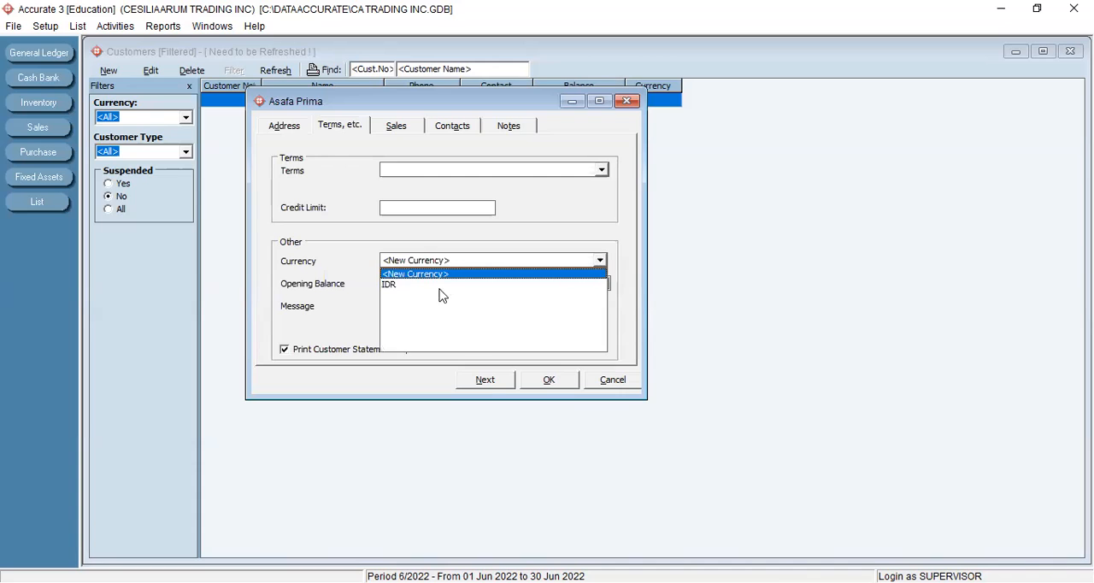
click(420, 285)
click(551, 383)
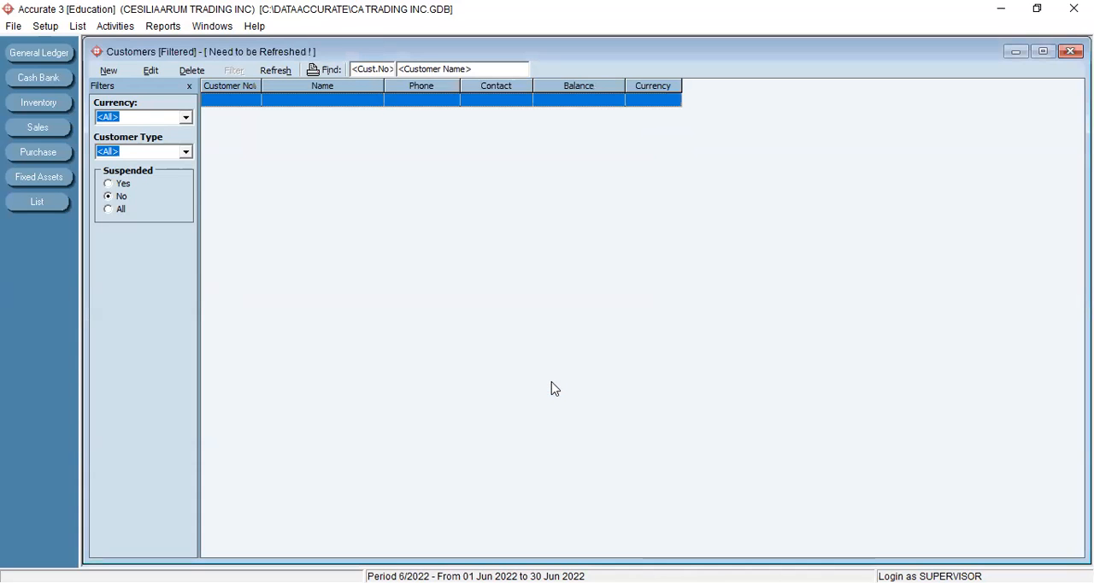
click(273, 71)
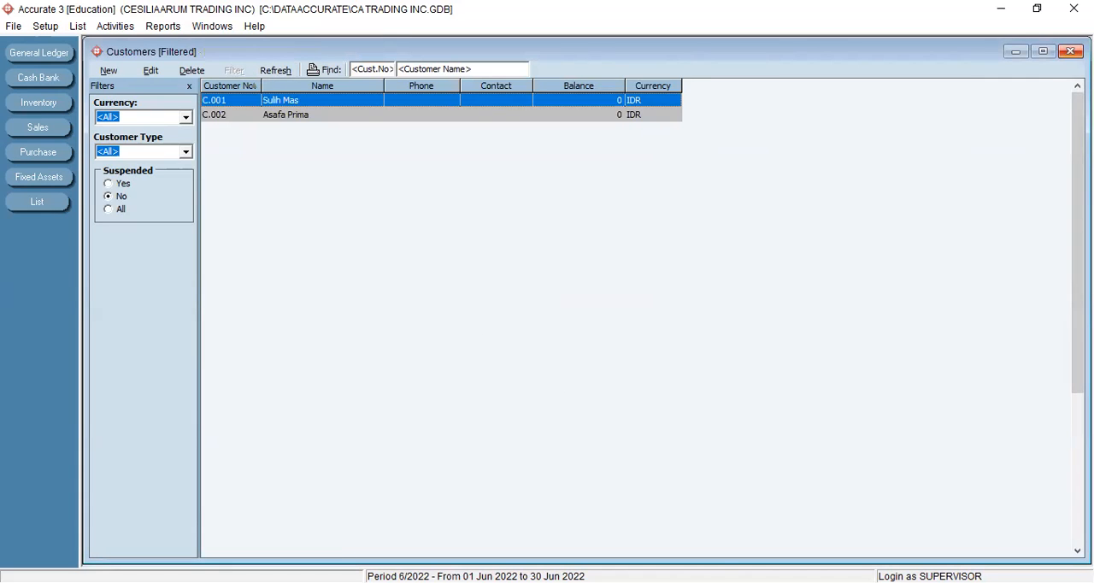
click(1070, 51)
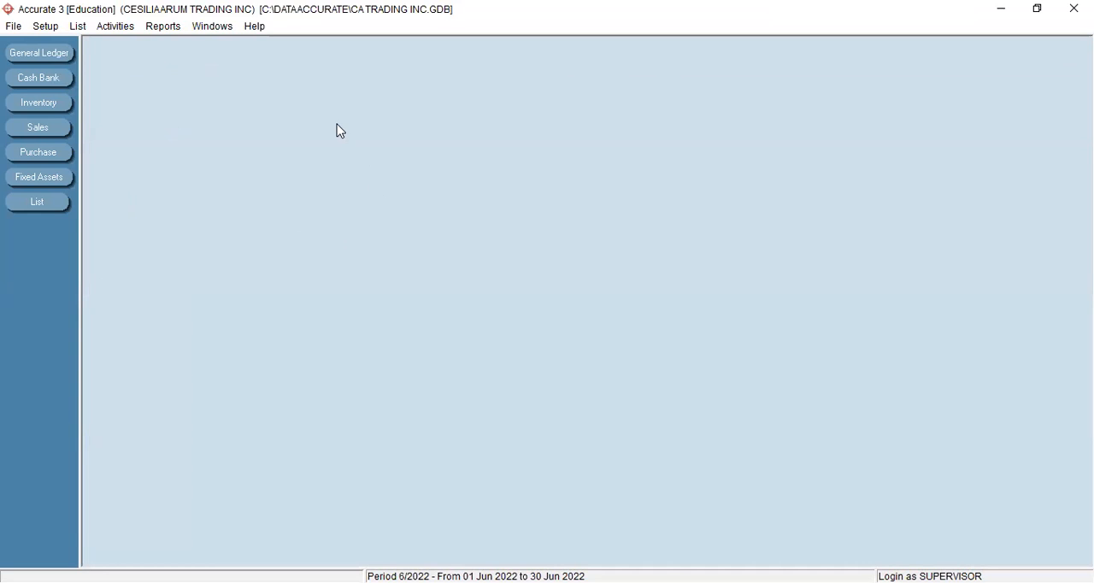
click(79, 29)
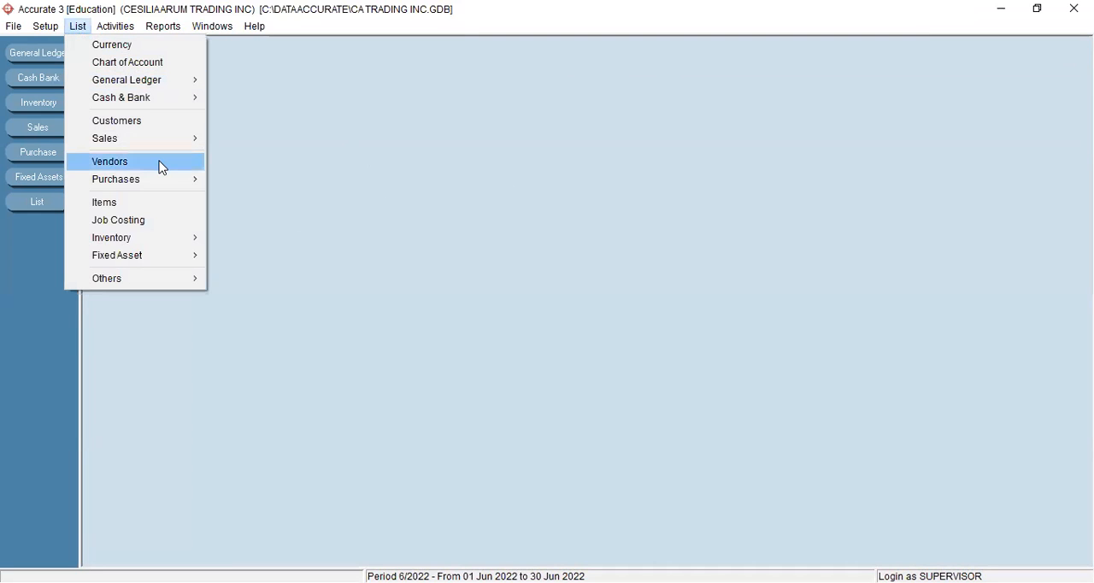
click(161, 167)
click(107, 72)
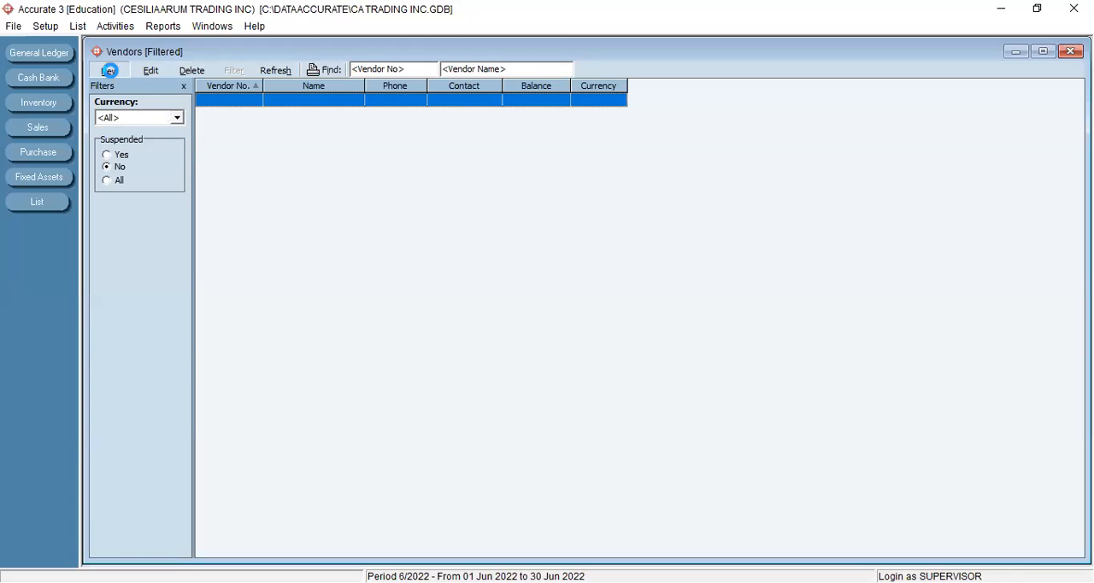
click(260, 111)
key(BackSpace)
key(BackSpace)
key(BackSpace)
key(BackSpace)
text(V.001)
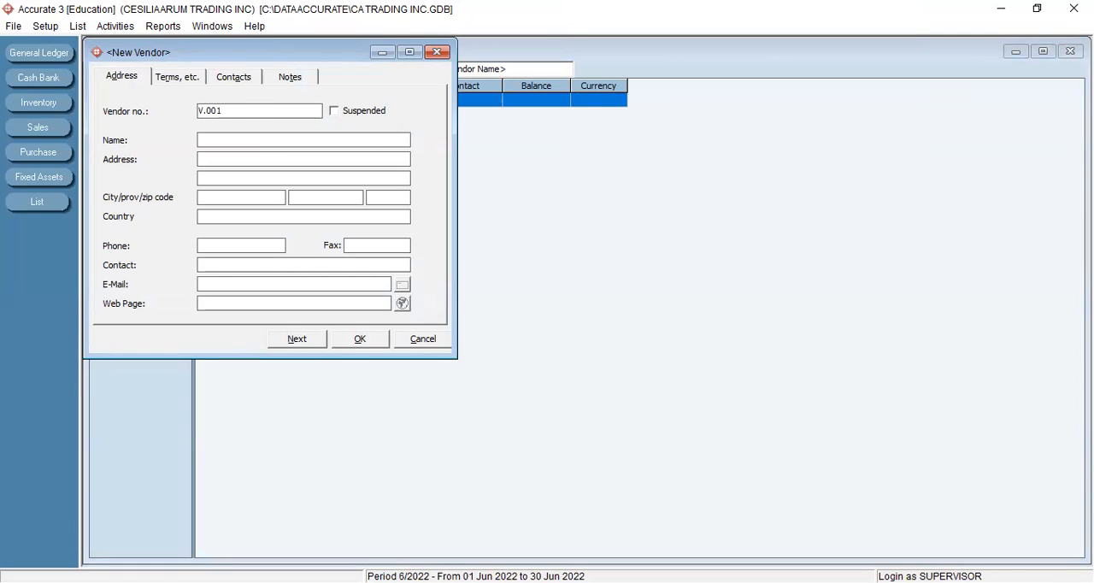
text(Budi Mas)
- Set the Budi Mas vendor's currency to IDR and save the record, continuing to a new vendor
click(164, 78)
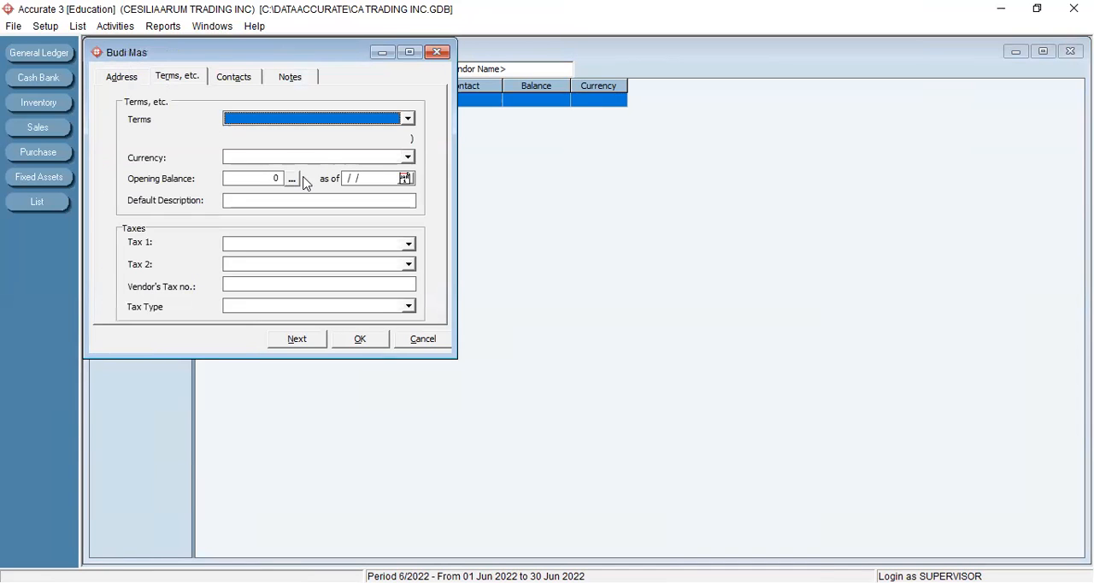
click(408, 158)
click(234, 181)
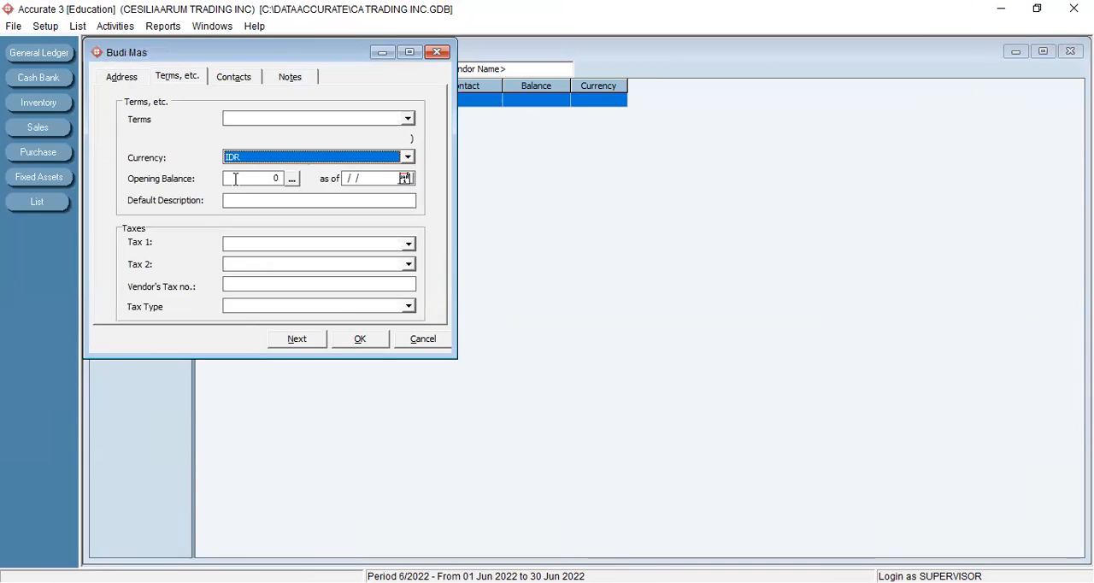
click(296, 339)
- Add the vendor Karya Maju with currency IDR, and refresh and close the vendors list
click(268, 139)
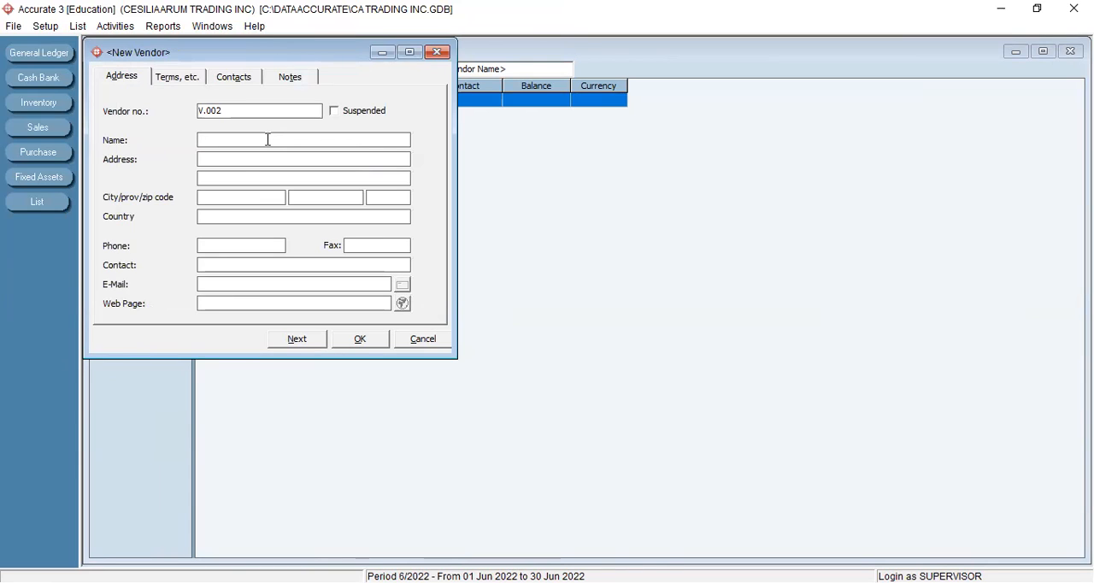
text(Karya Maju)
click(179, 81)
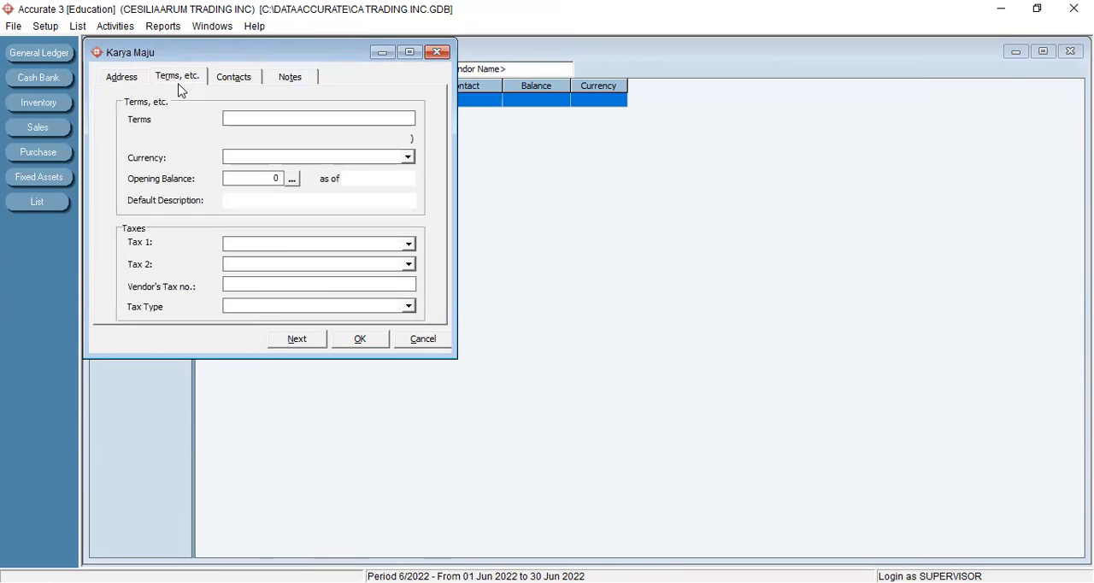
click(409, 158)
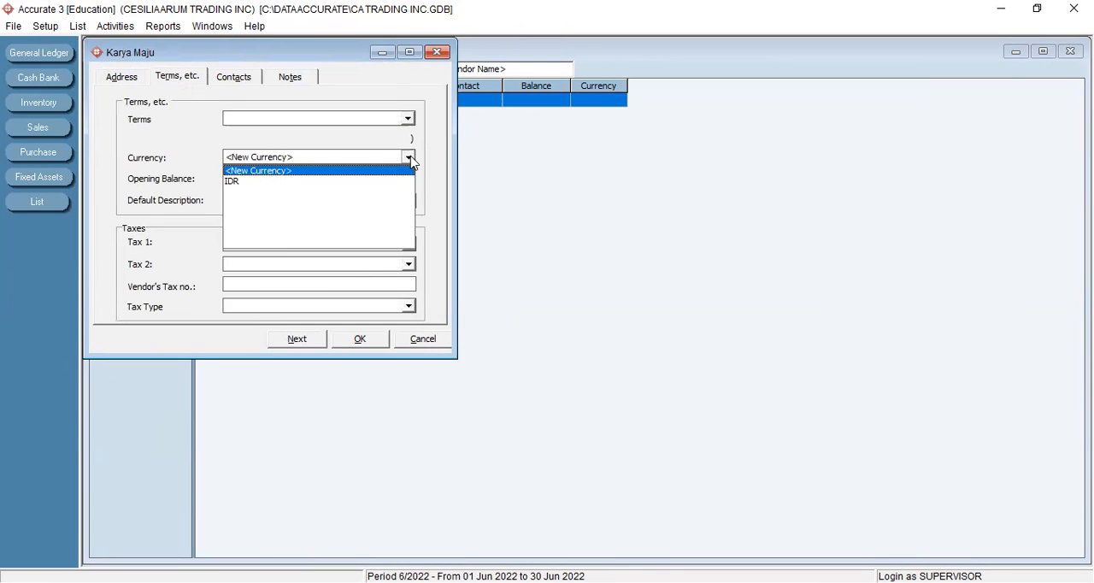
click(278, 182)
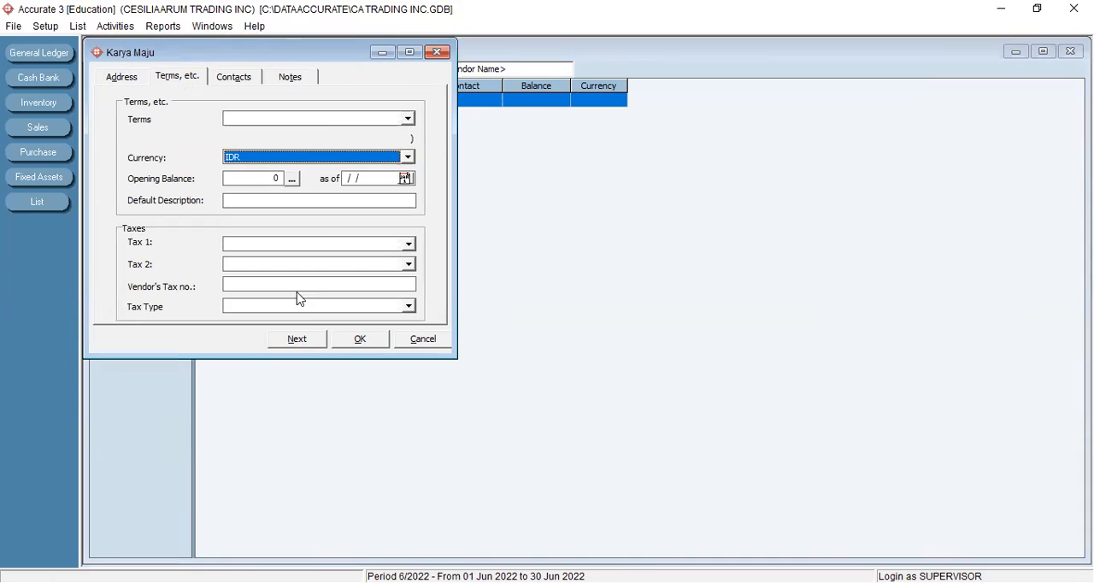
click(364, 347)
click(278, 73)
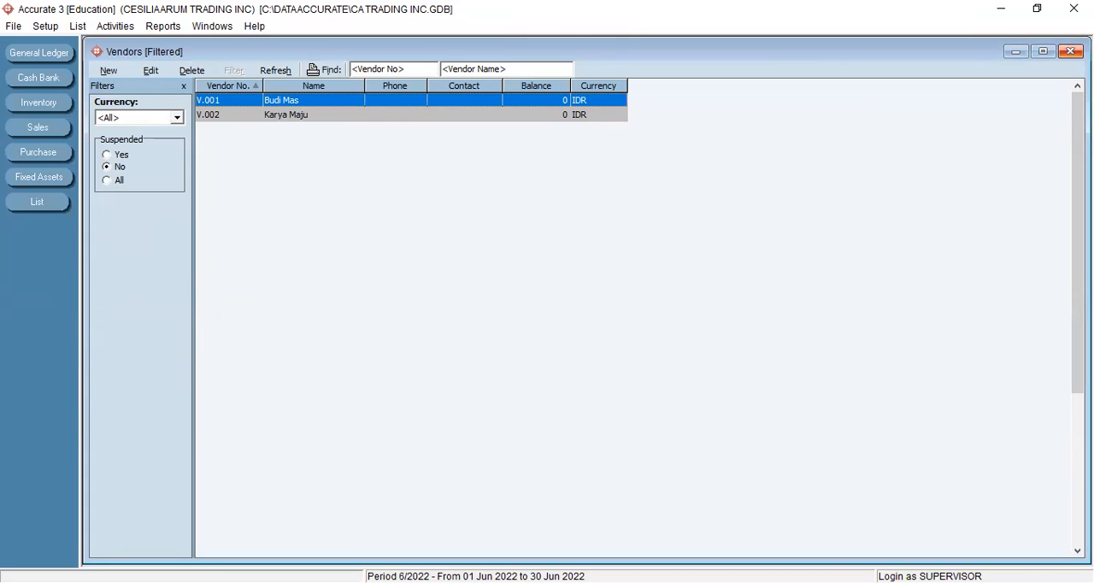
click(1070, 51)
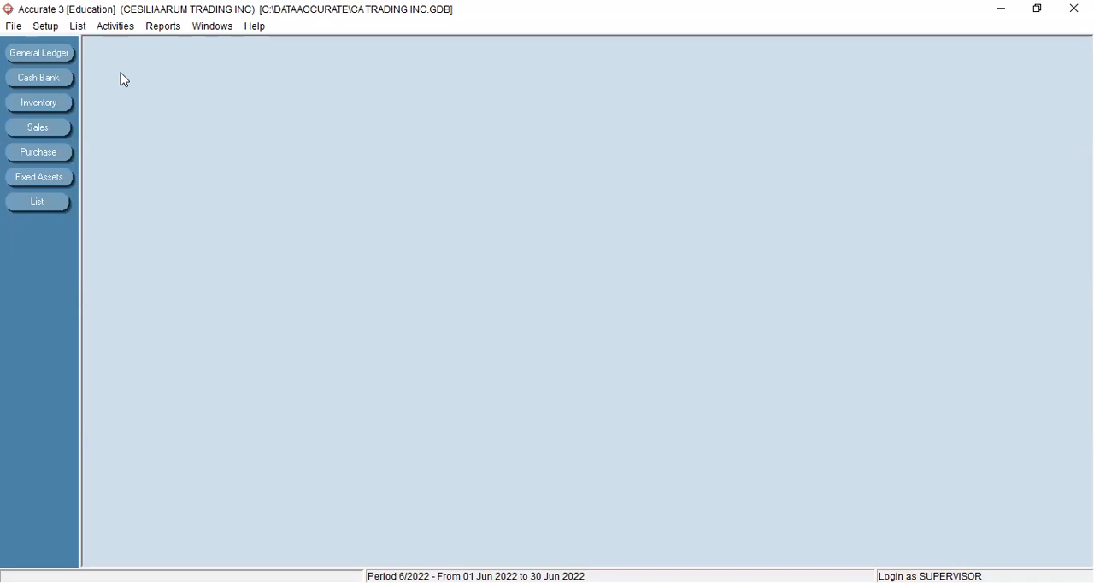
- Start a new journal voucher in the general ledger and set its date to 31/12/2004
click(28, 54)
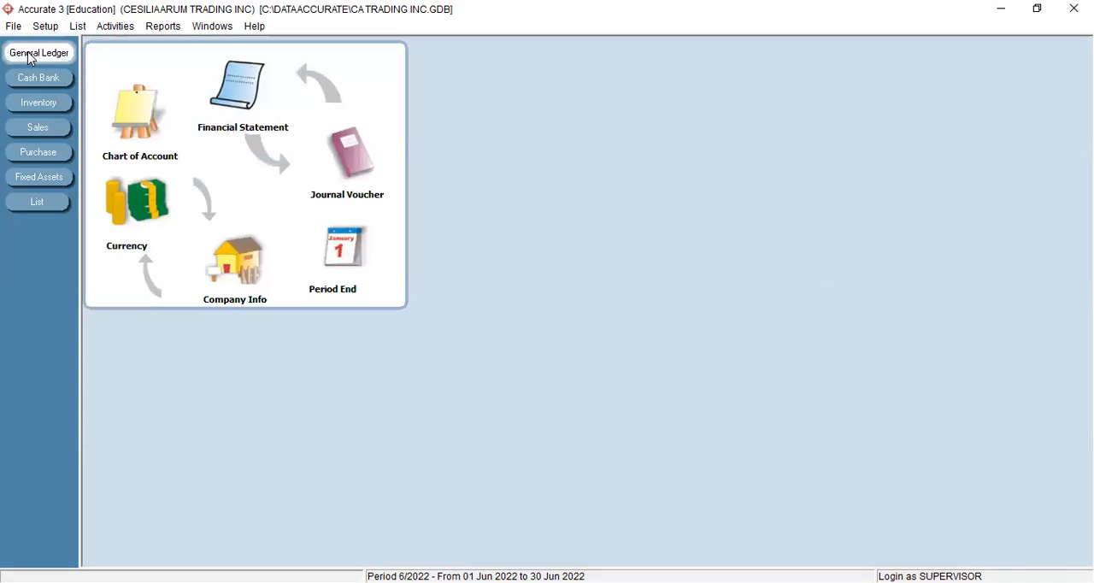
click(356, 166)
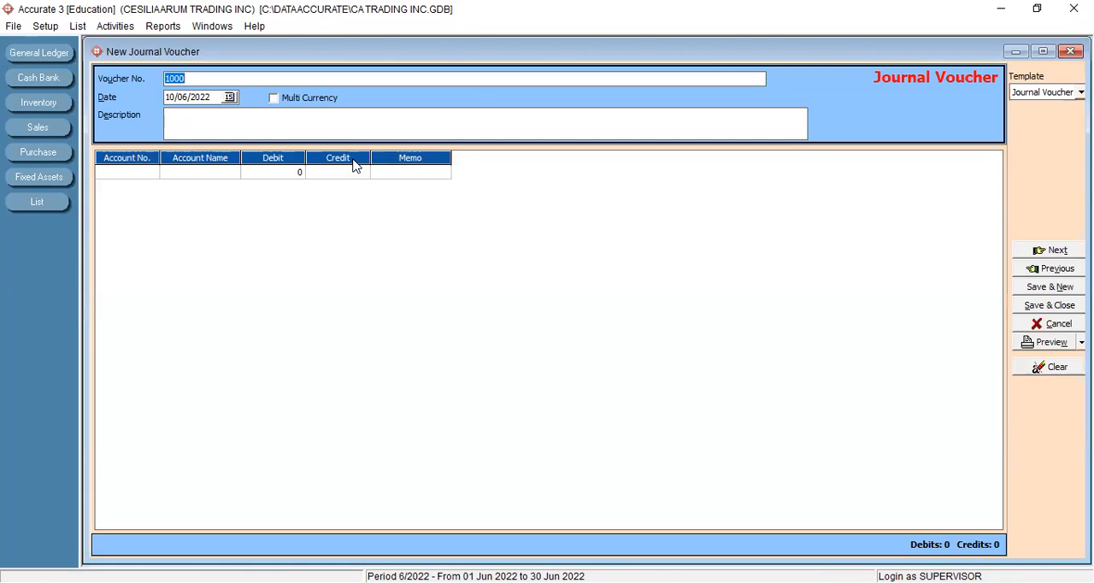
click(111, 28)
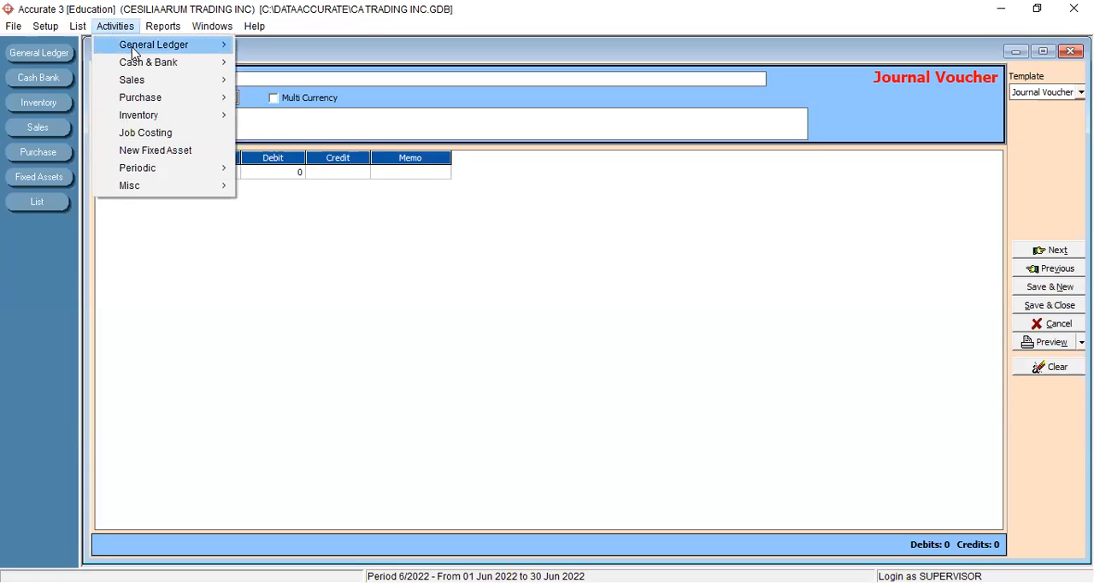
mouse_move(134, 52)
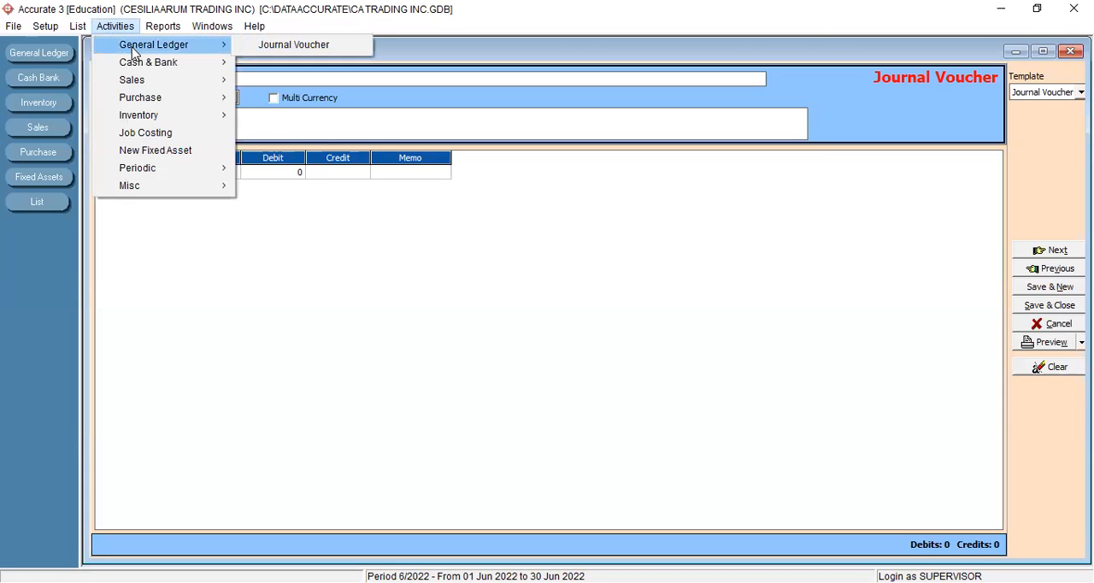
click(283, 286)
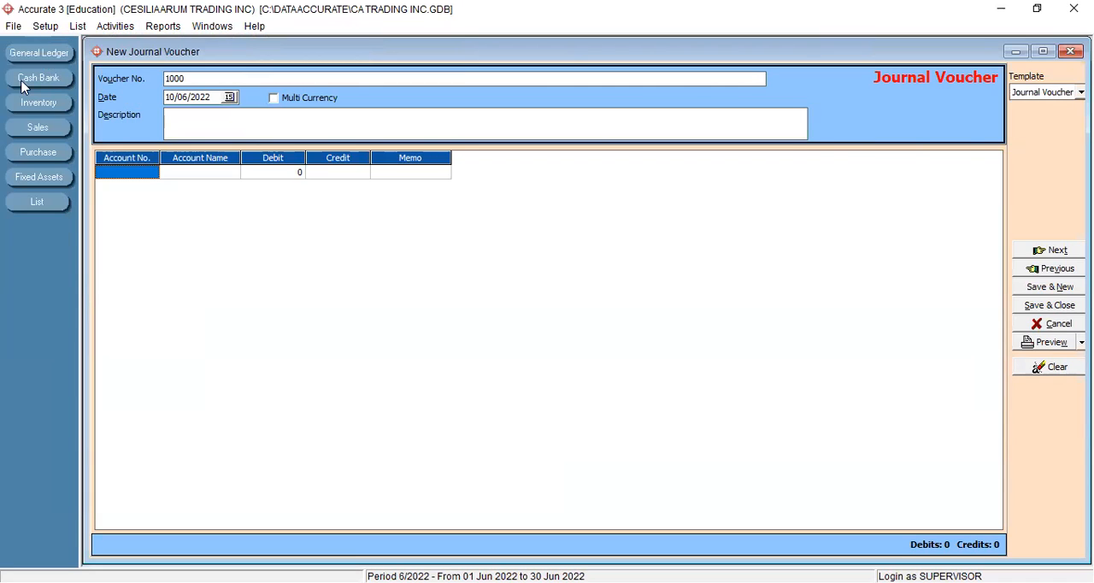
click(212, 98)
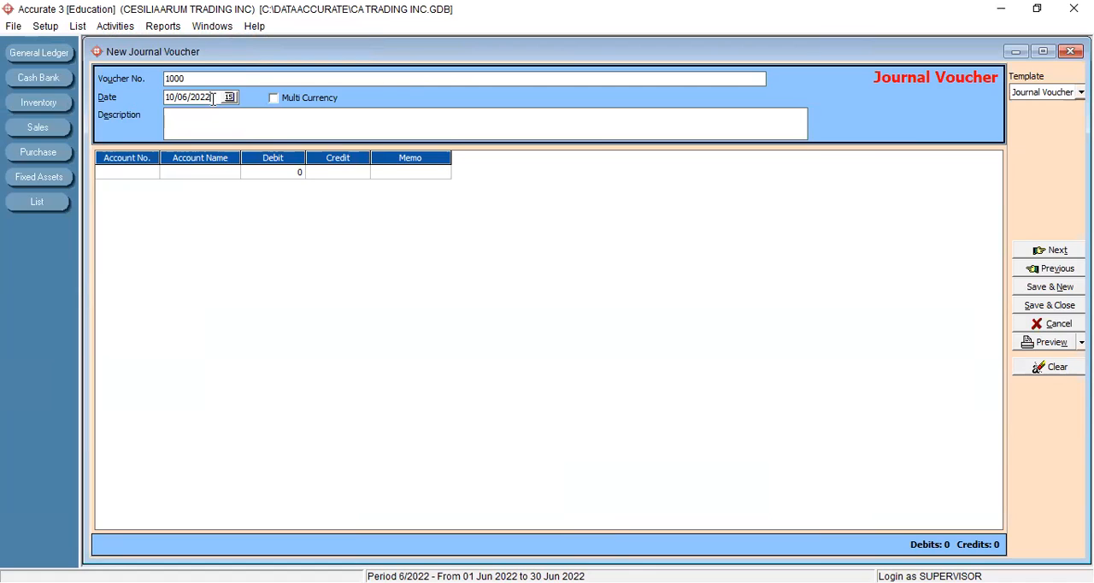
double_click(215, 97)
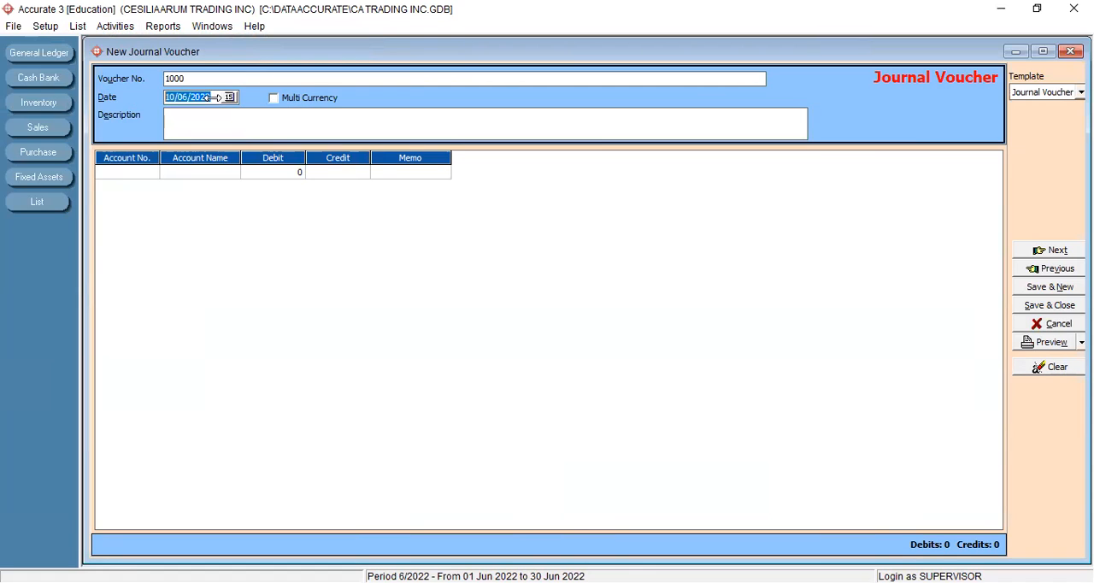
text(31/12/2004)
- Enter Neraca Awal as the journal voucher's description
click(192, 129)
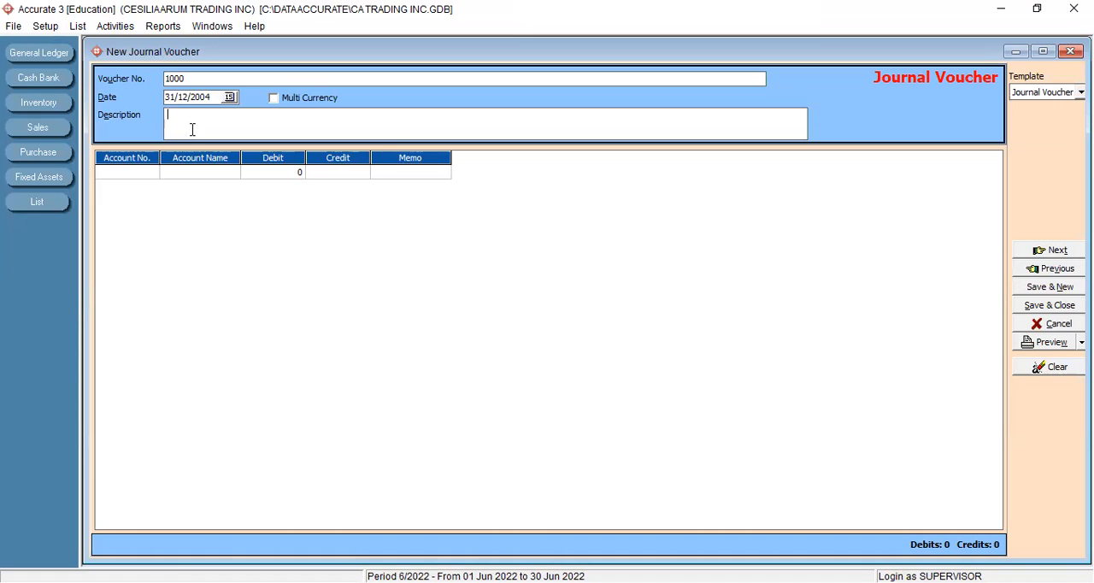
text(B)
key(BackSpace)
text(nERACA aW)
key(BackSpace)
key(BackSpace)
key(BackSpace)
key(BackSpace)
key(BackSpace)
key(BackSpace)
key(BackSpace)
key(BackSpace)
key(BackSpace)
text(Neraca Awal)
- Add the Kas account to the voucher's first line with a debit of 10,000,000
click(122, 173)
click(152, 173)
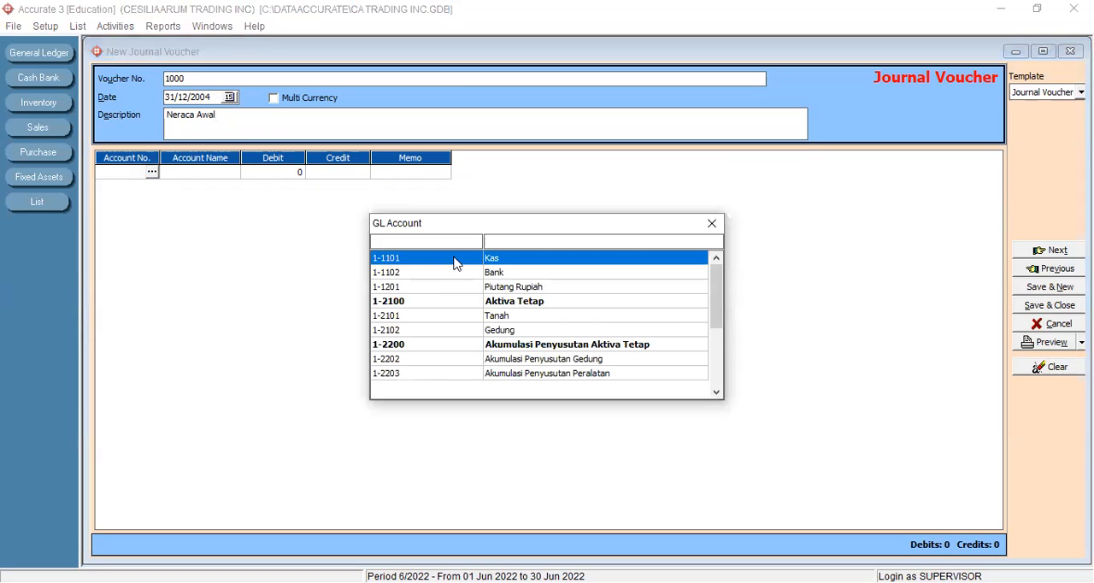
double_click(453, 259)
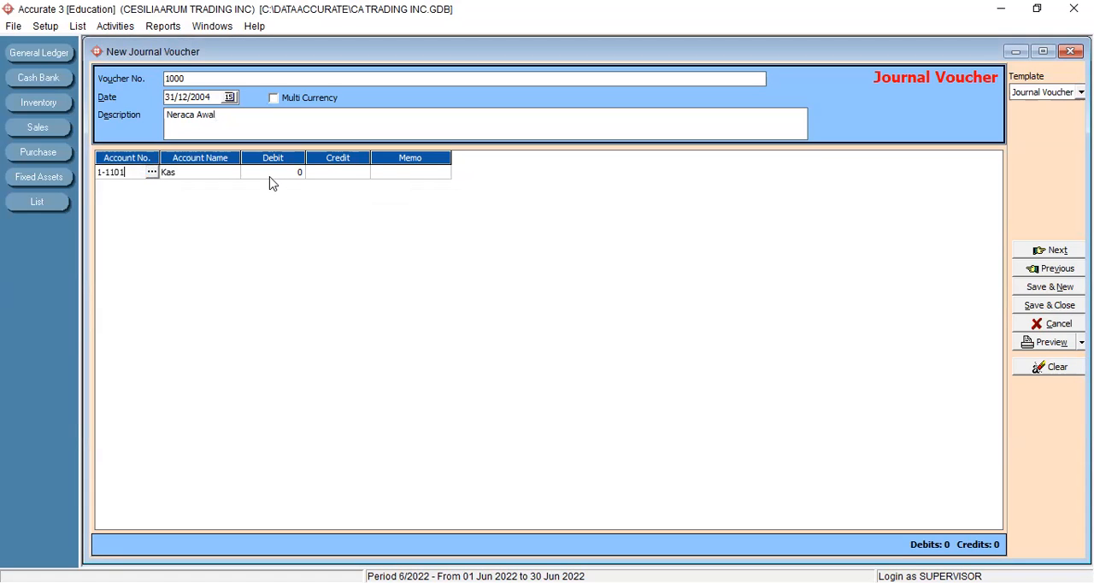
click(271, 182)
text(10000000)
key(Tab)
key(Tab)
key(Tab)
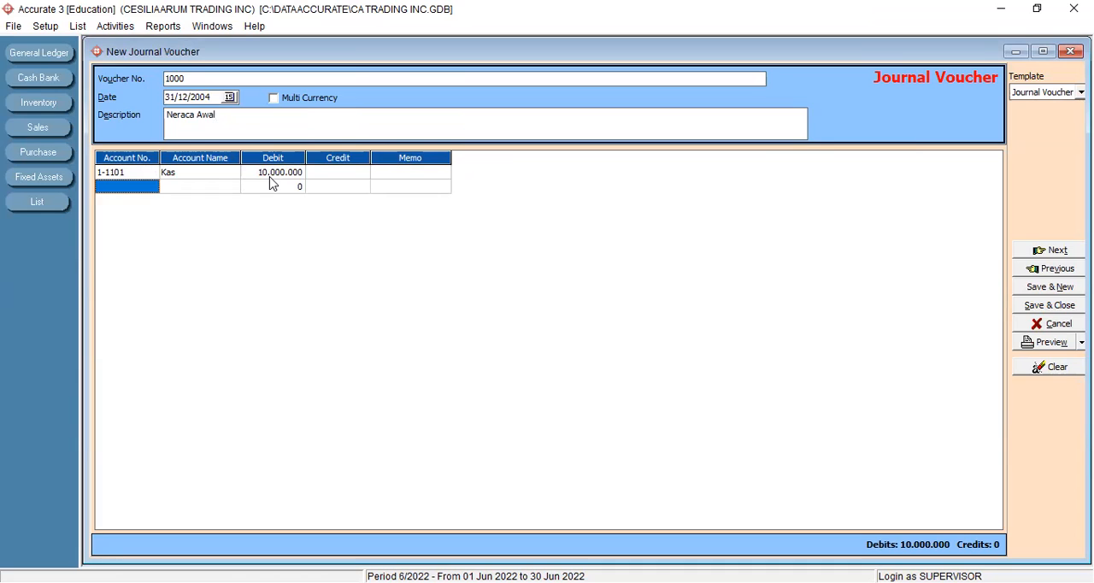
- Add a voucher line for the Bank account with a debit of 95,000,000
click(112, 189)
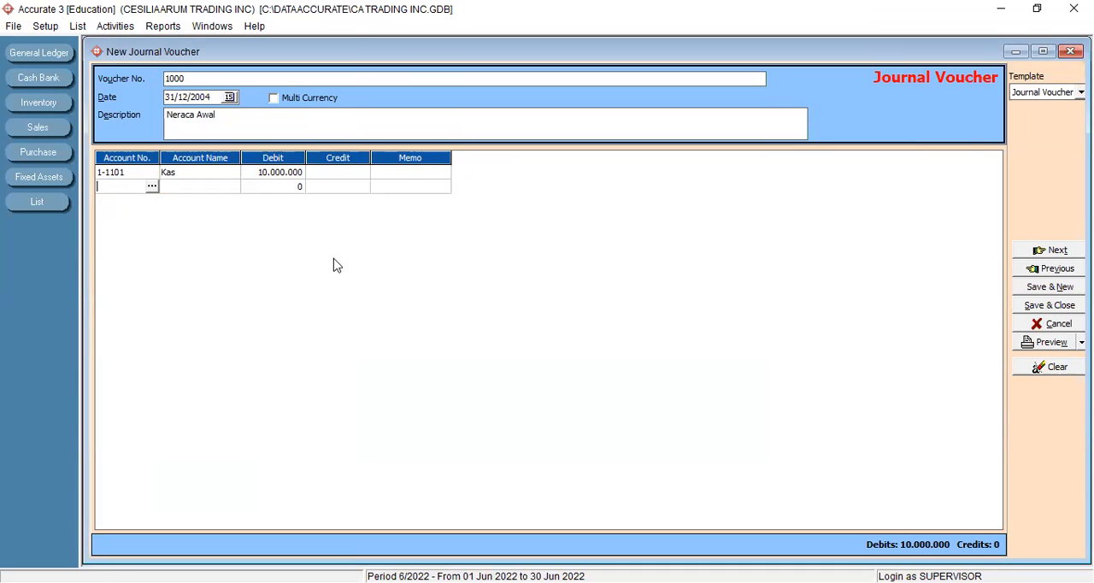
click(512, 274)
double_click(512, 274)
click(273, 190)
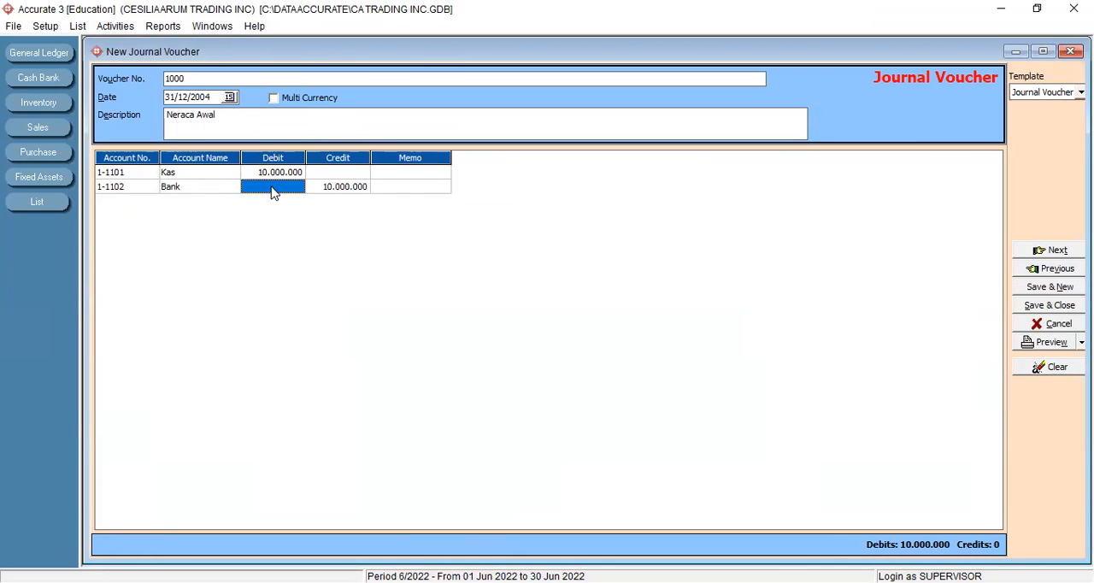
text(95000000)
key(Tab)
key(Tab)
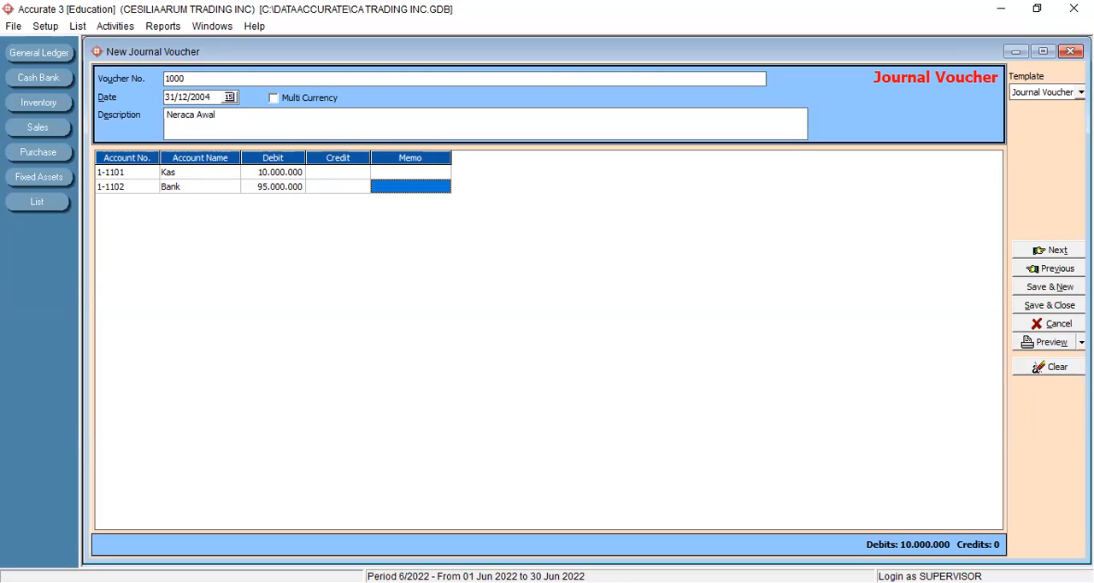
key(Tab)
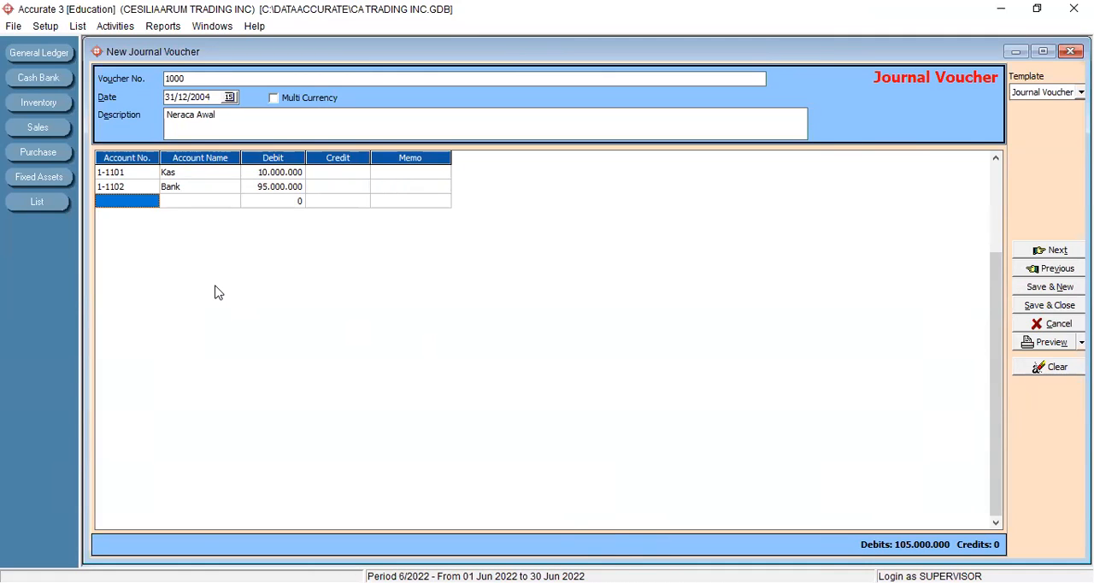
click(78, 27)
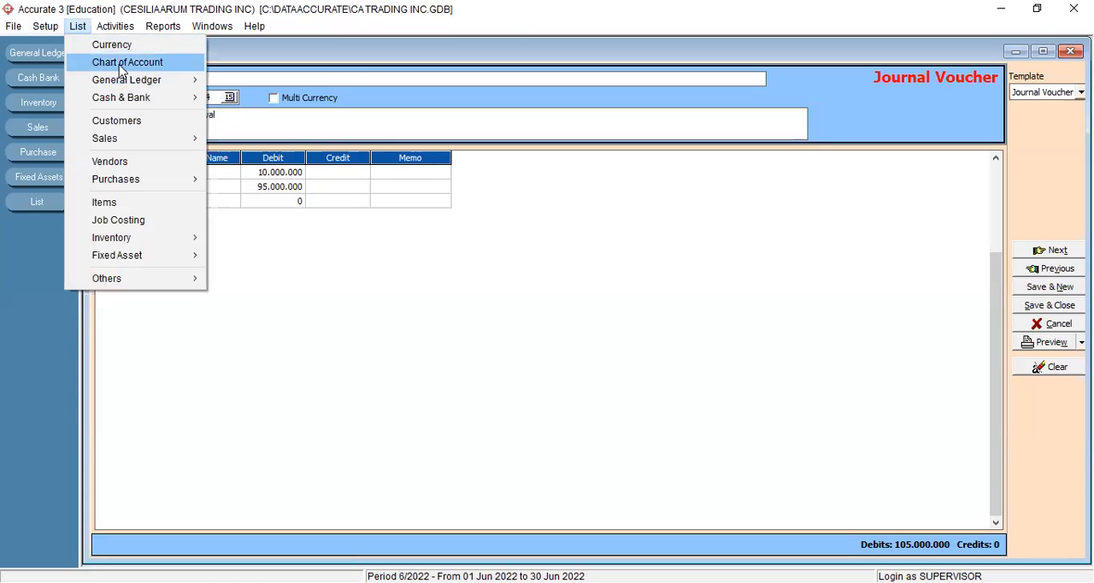
click(118, 66)
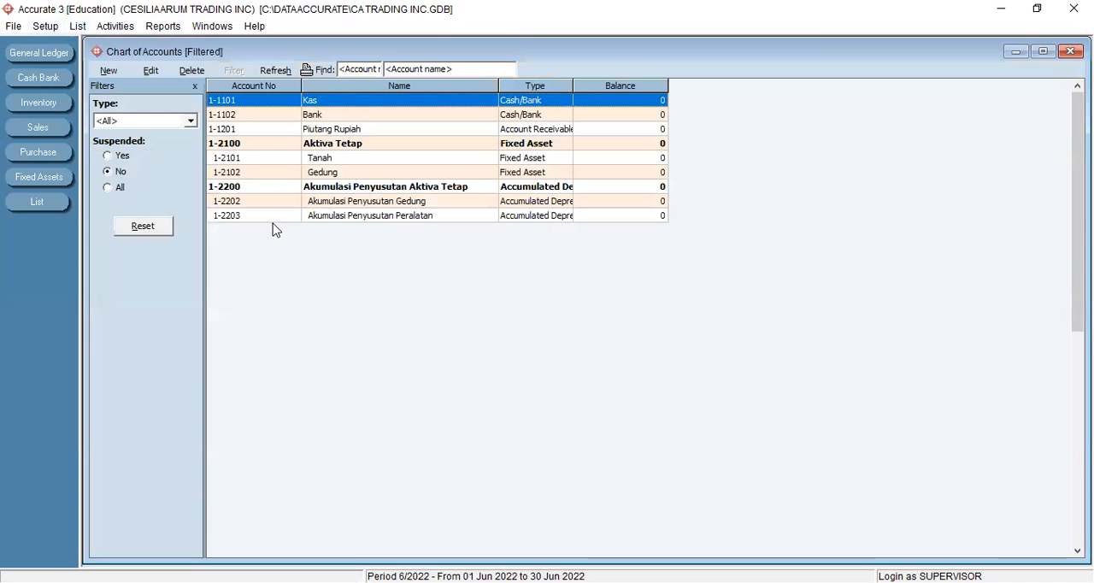
click(109, 72)
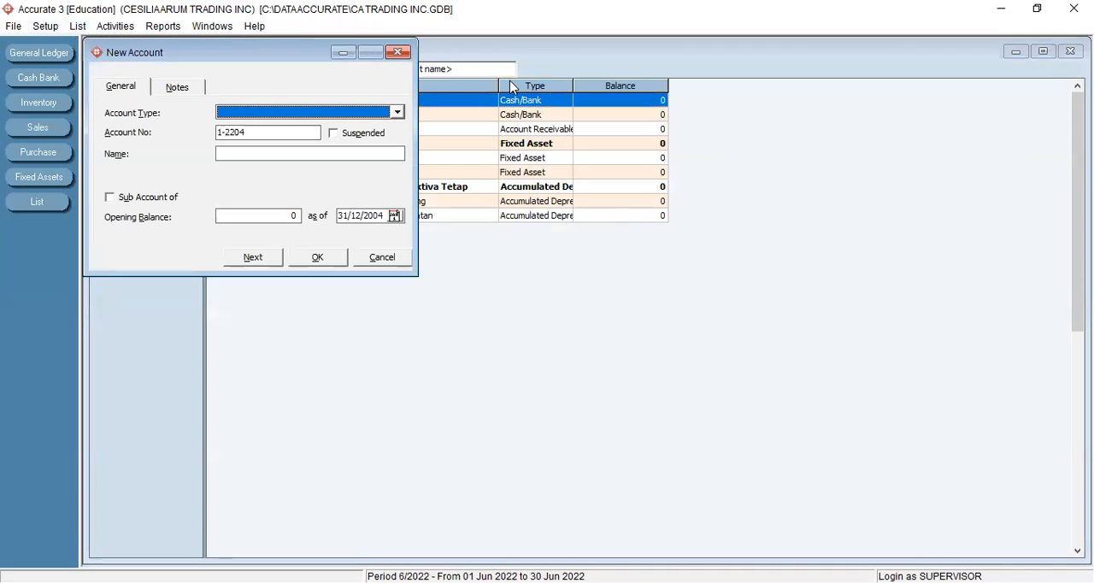
click(403, 54)
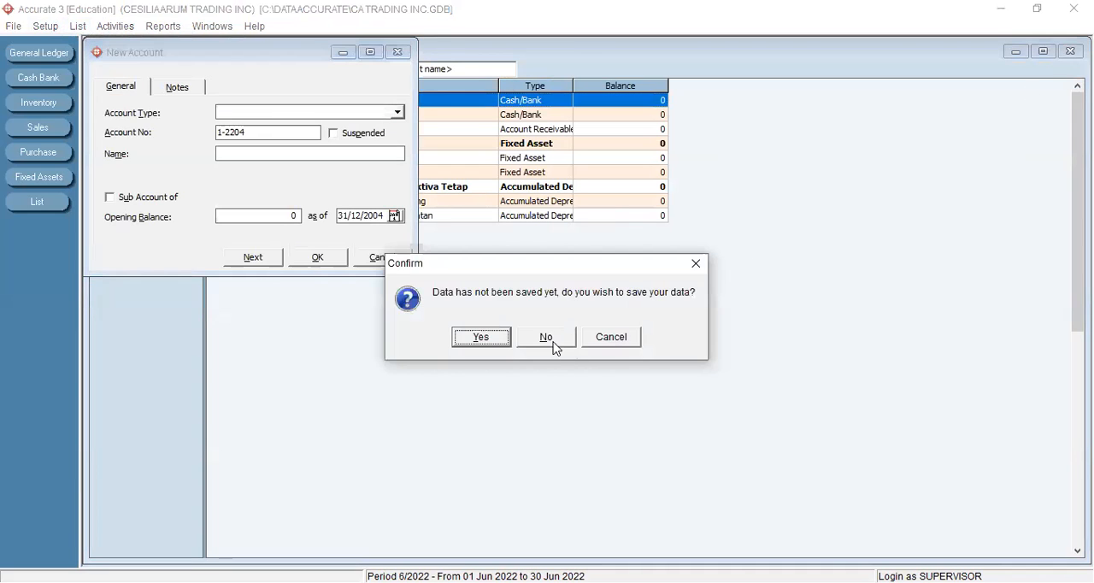
click(547, 338)
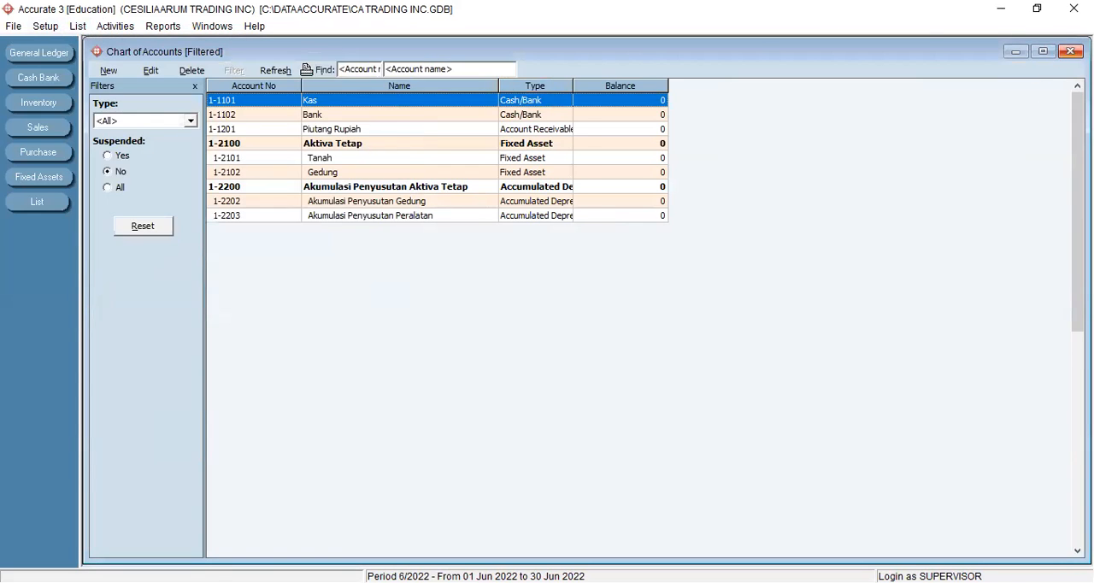
click(1069, 52)
- Add a voucher line for Piutang Rupiah, clear its suggested credit amount and enter a debit of 5,000,000
click(134, 205)
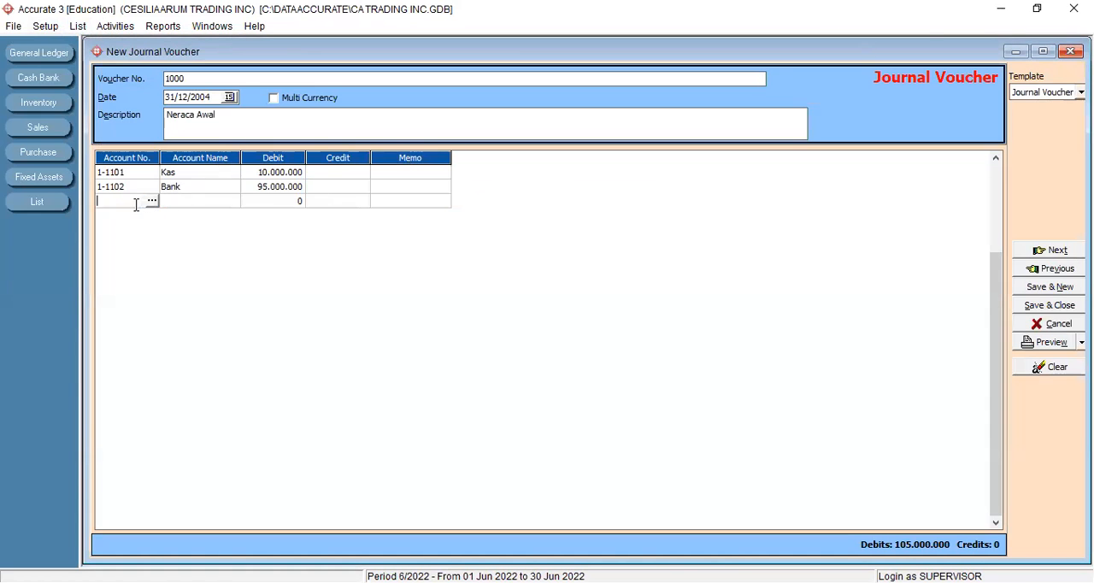
click(151, 200)
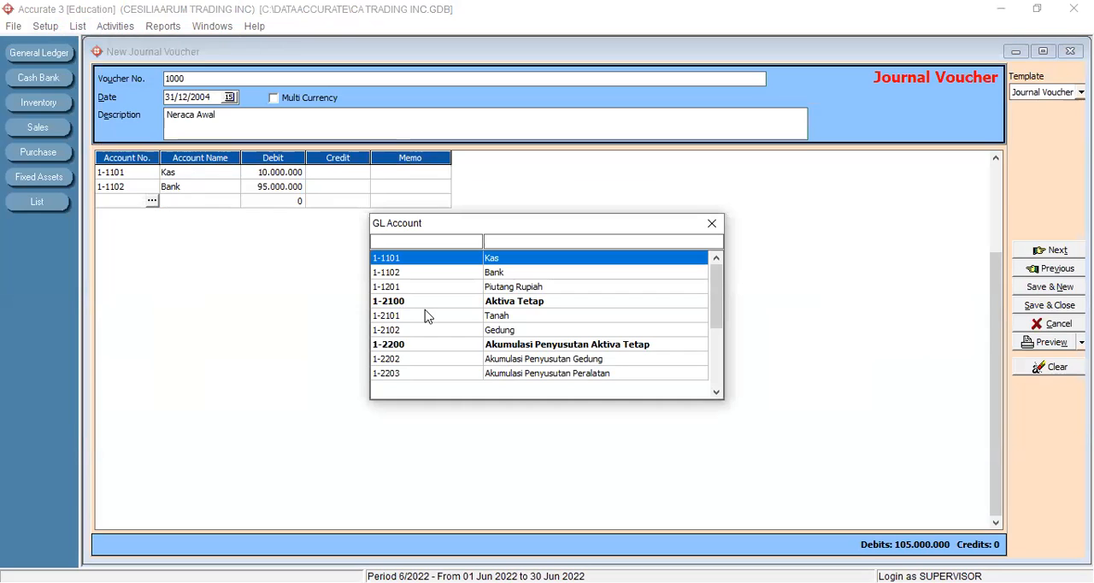
click(519, 288)
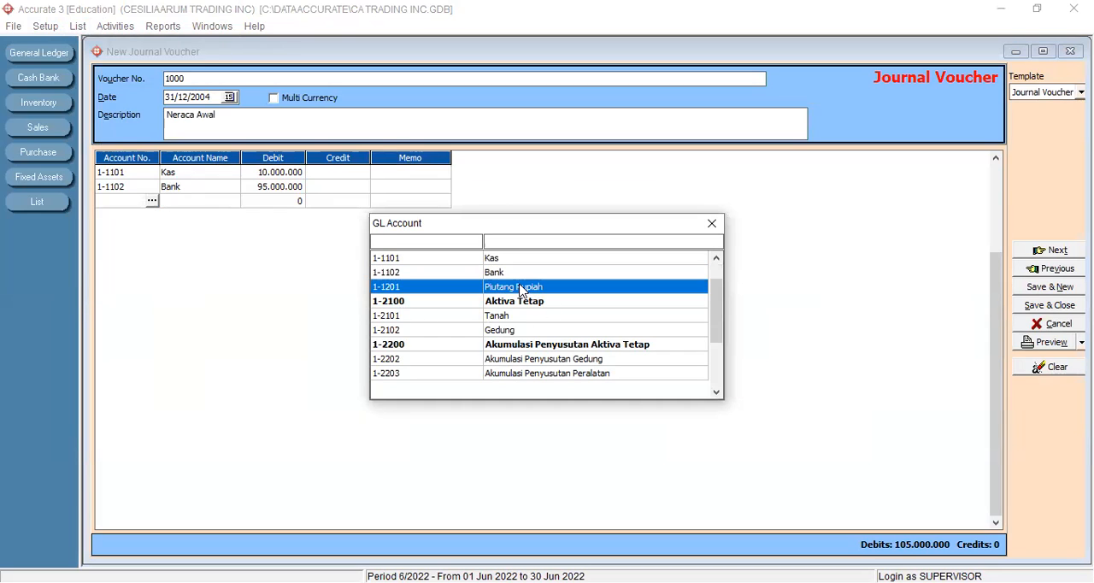
double_click(520, 288)
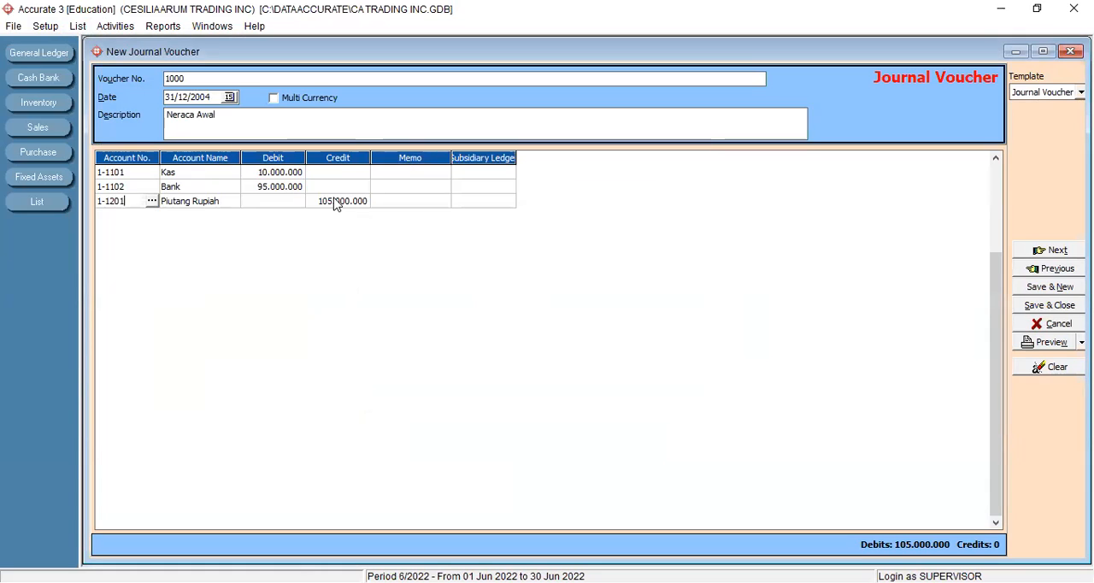
click(336, 202)
key(BackSpace)
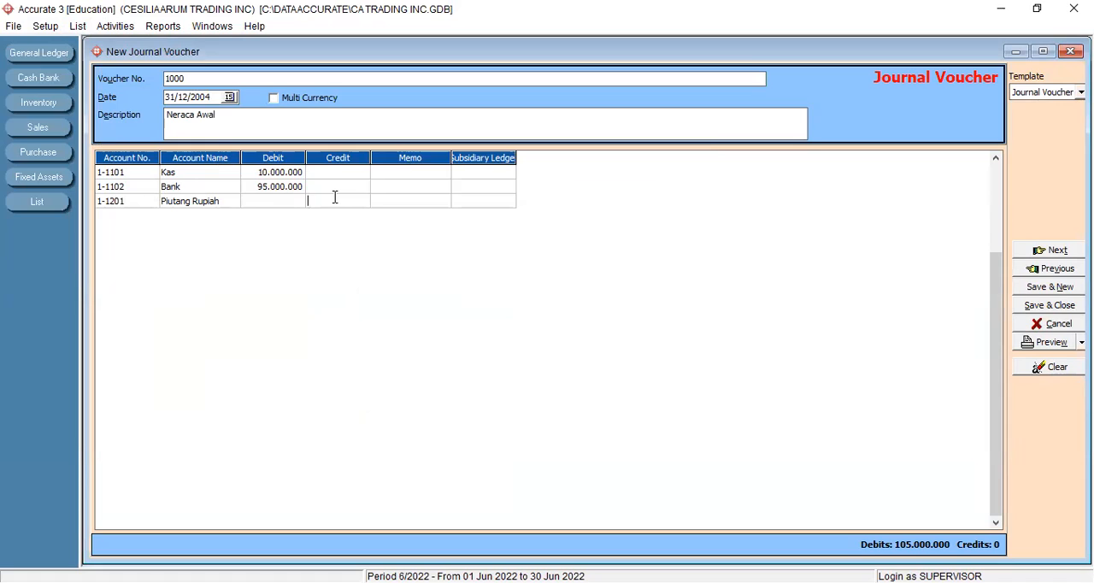
click(266, 205)
text(5000000)
key(Tab)
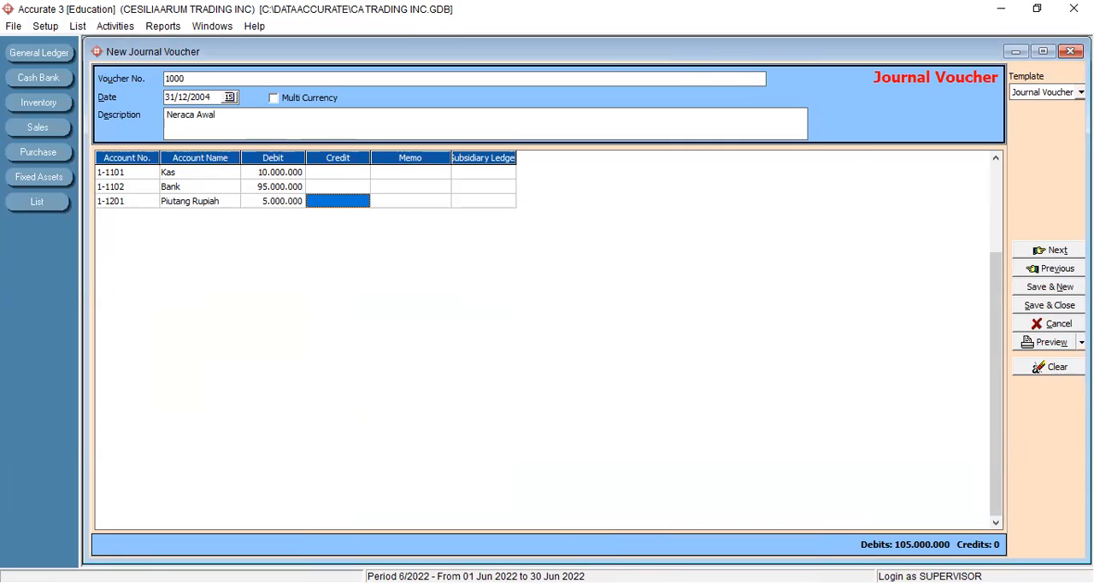
- Assign the first listed customer as the subsidiary ledger of the Piutang Rupiah line and complete the line
click(411, 204)
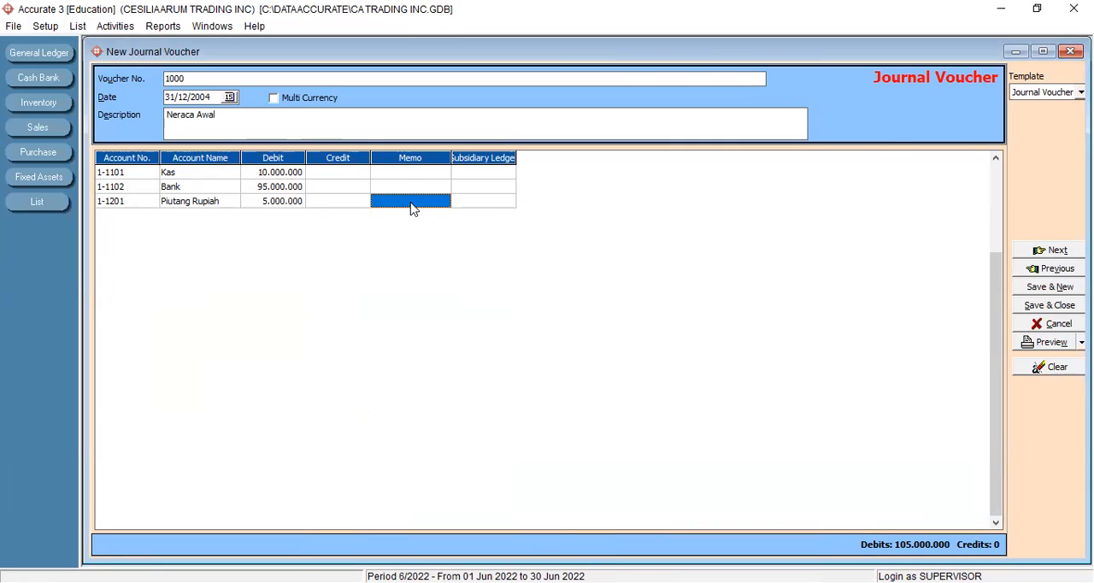
click(492, 205)
click(491, 204)
click(511, 205)
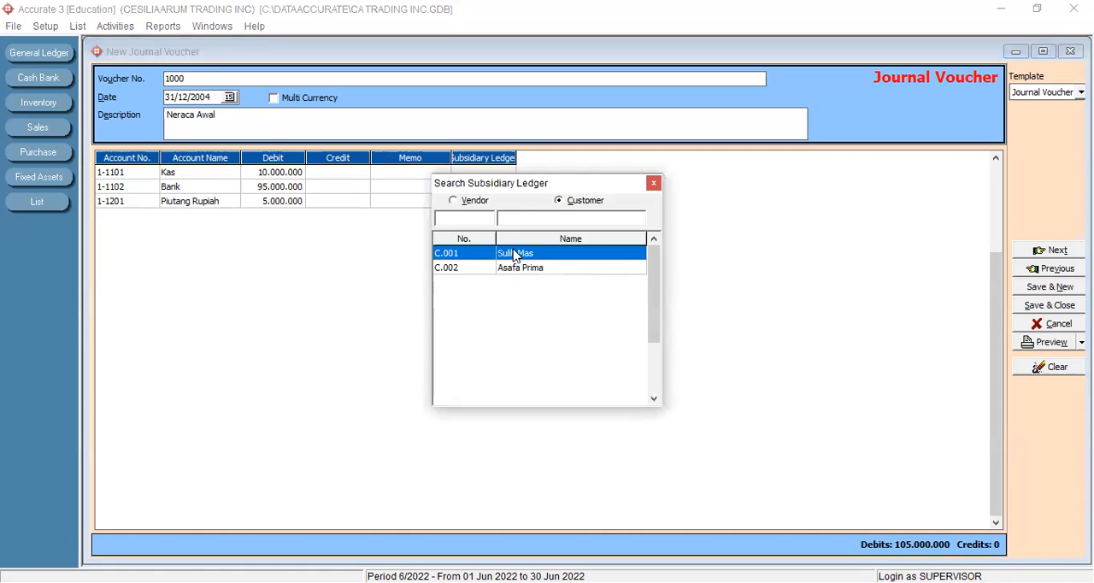
double_click(515, 254)
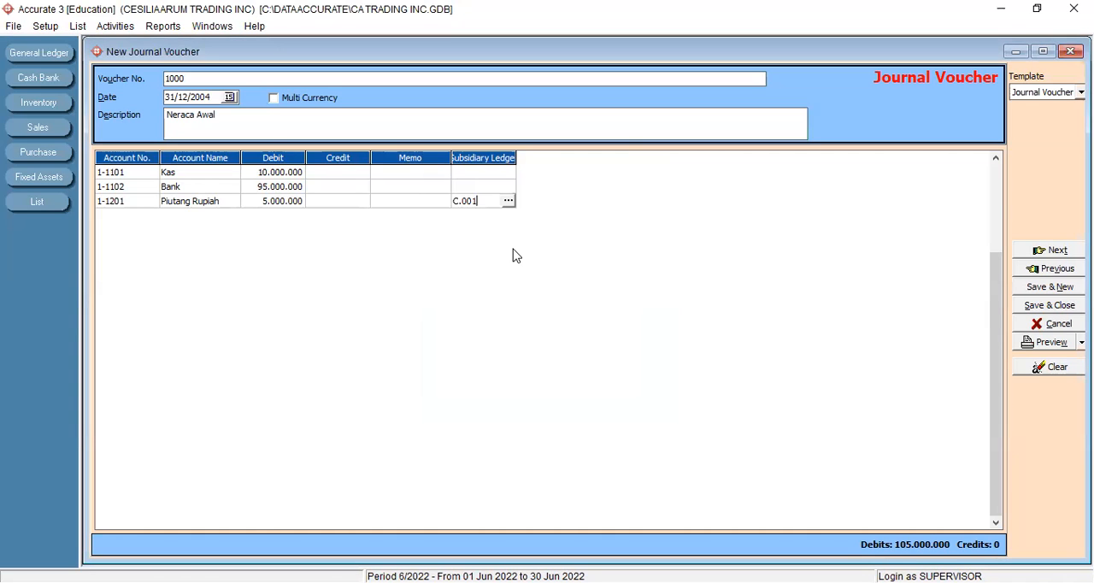
key(Return)
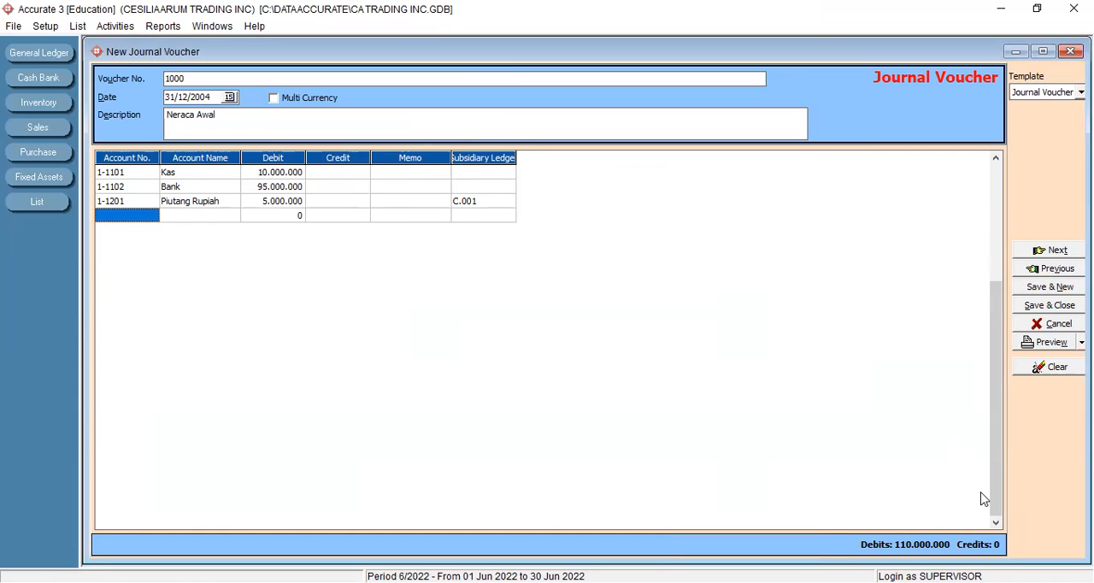
key(alt+Tab)
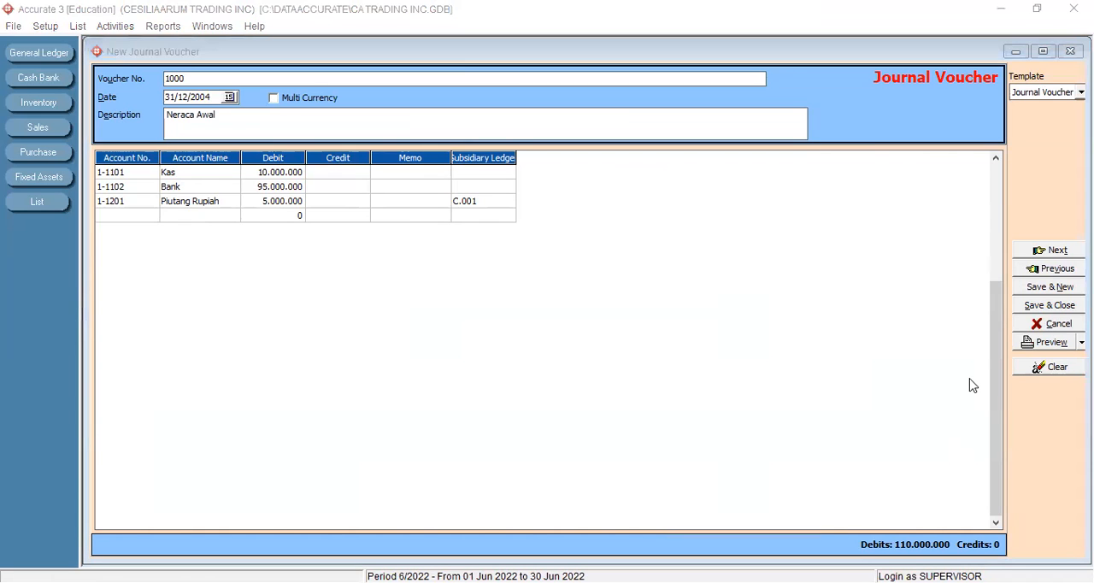